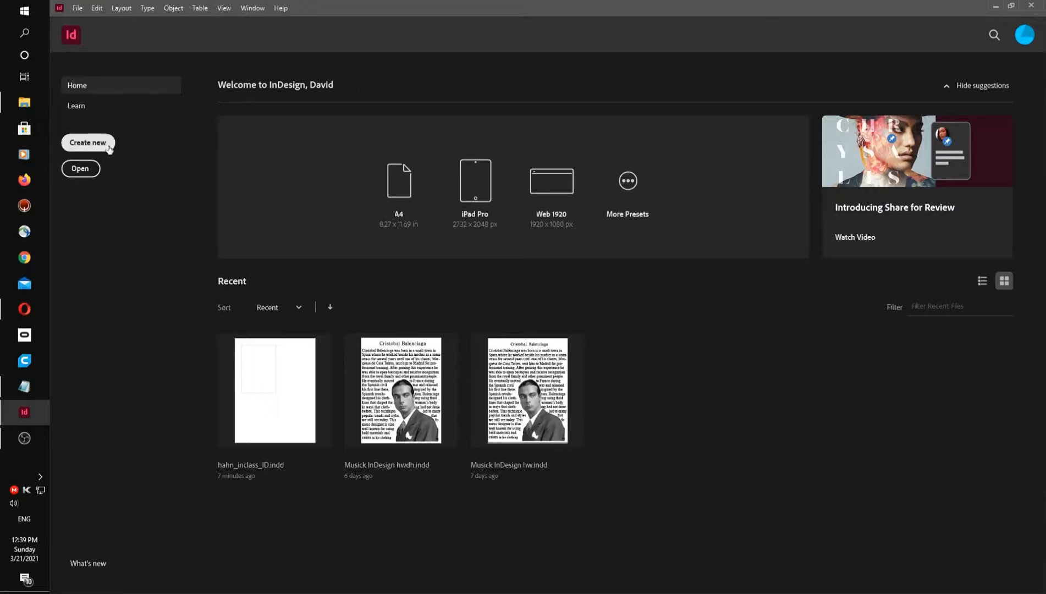
Create a new three-page document named hahn_ID_inclass with its units set to inches.
click(109, 147)
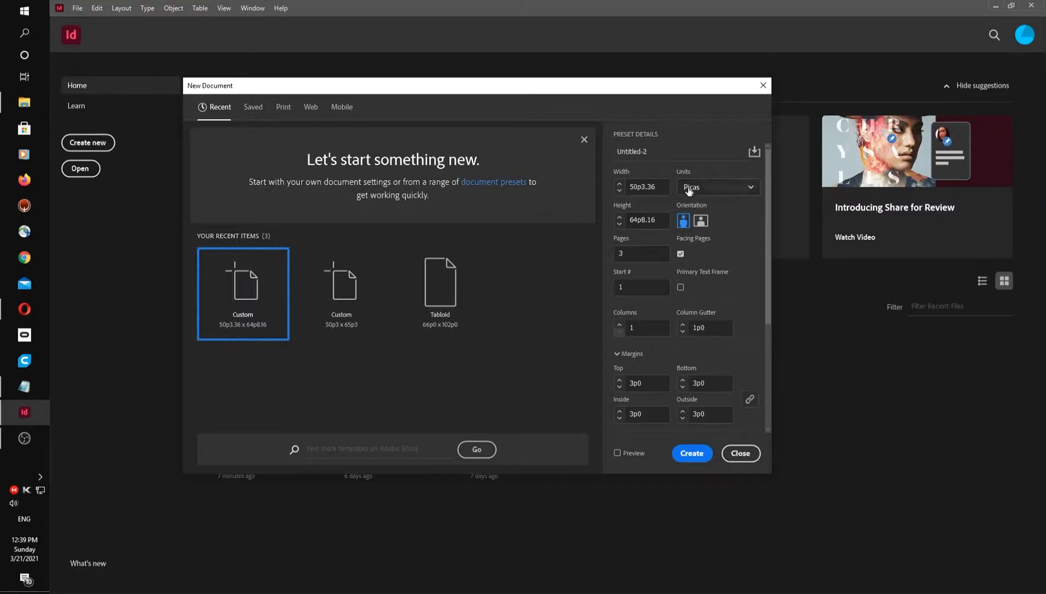
click(716, 188)
click(702, 245)
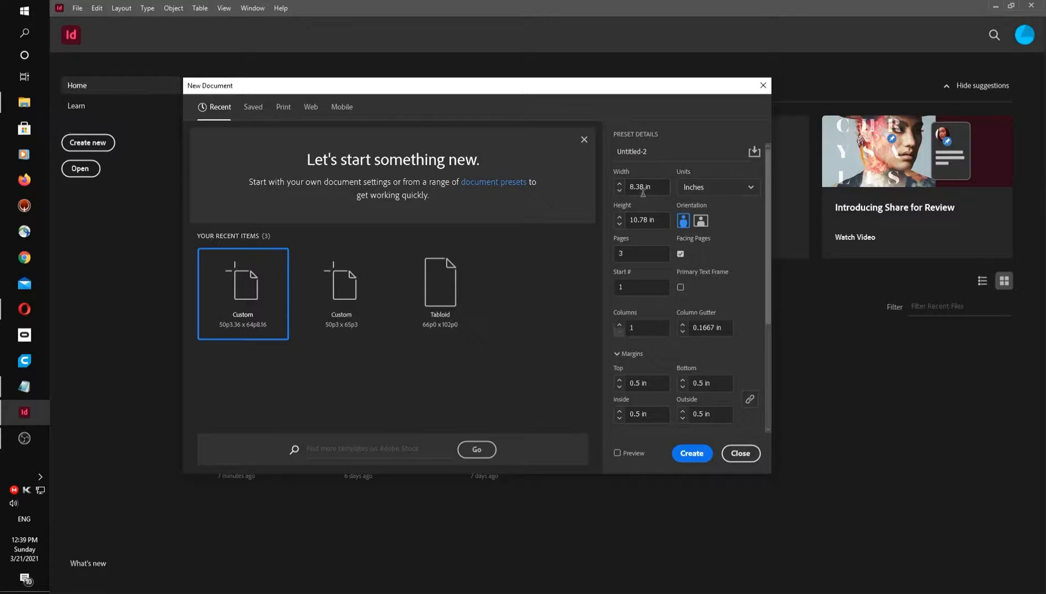
double_click(629, 252)
drag(649, 154, 606, 158)
text(hah)
text(n_ID_inclass)
click(689, 454)
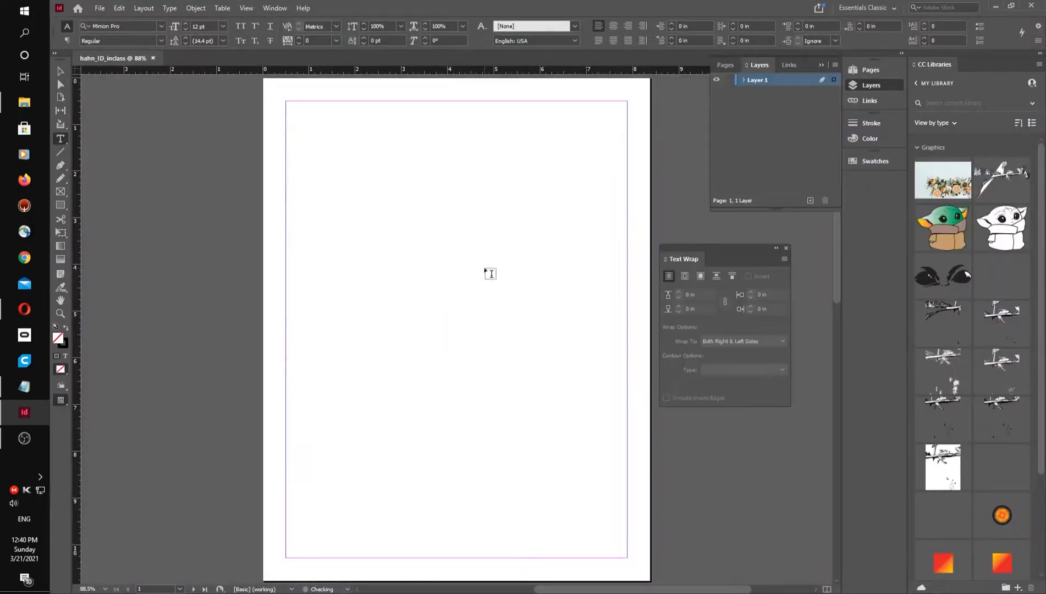
Choose the Essentials Classic workspace and reset it to its default layout.
scroll(485, 271, down, 7)
key(ctrl+minus)
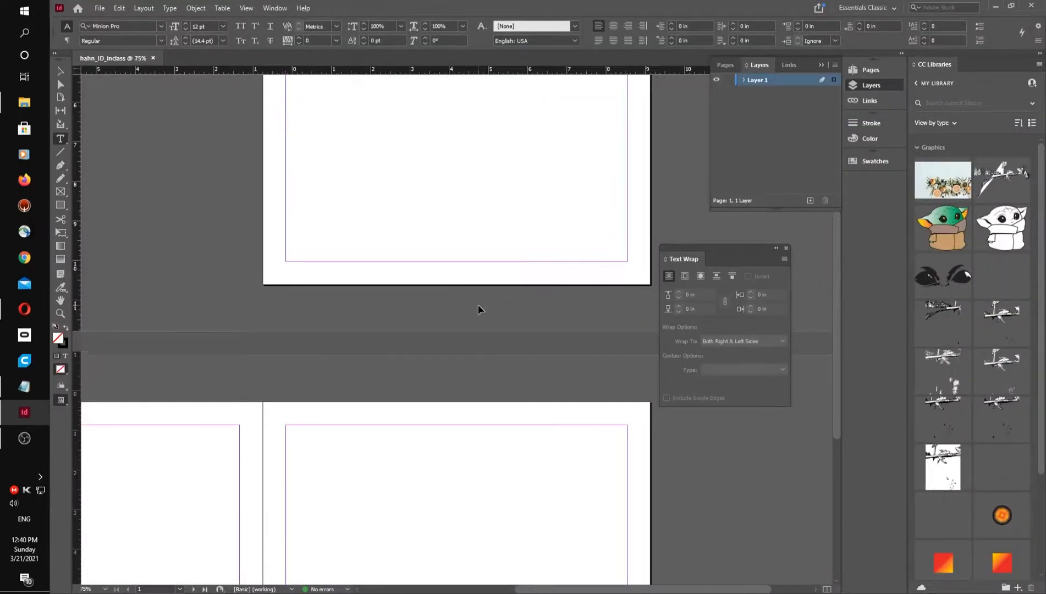
key(ctrl+minus)
key(ctrl+minus)
key(ctrl+equal)
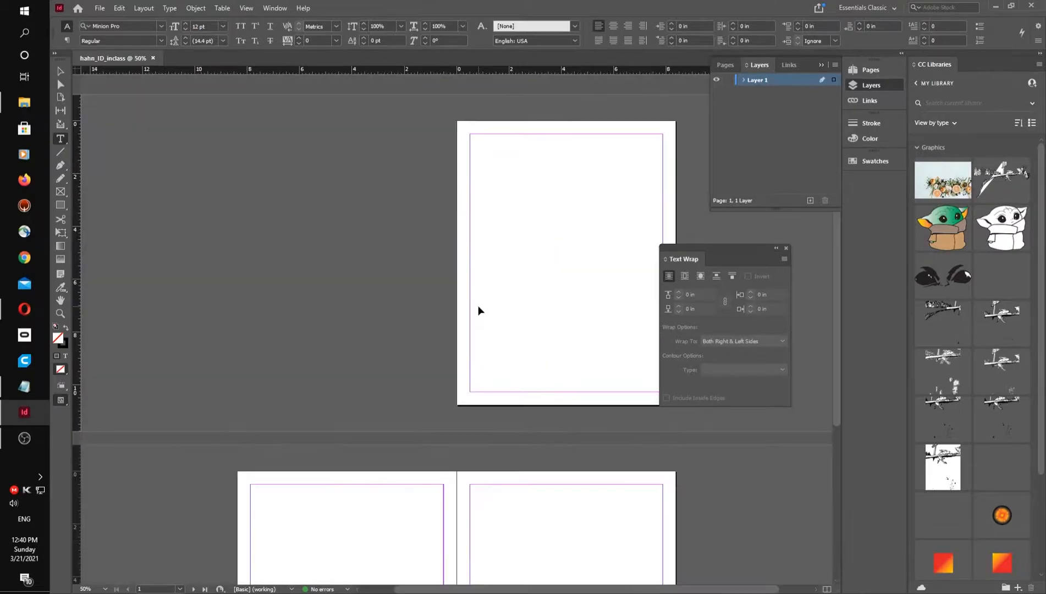
key(ctrl+minus)
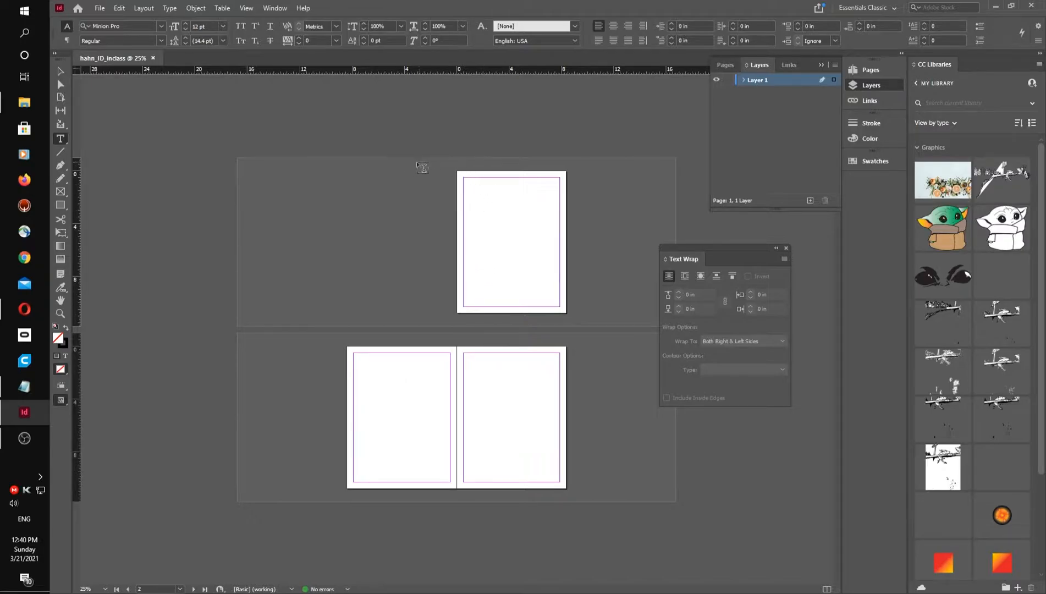
click(282, 10)
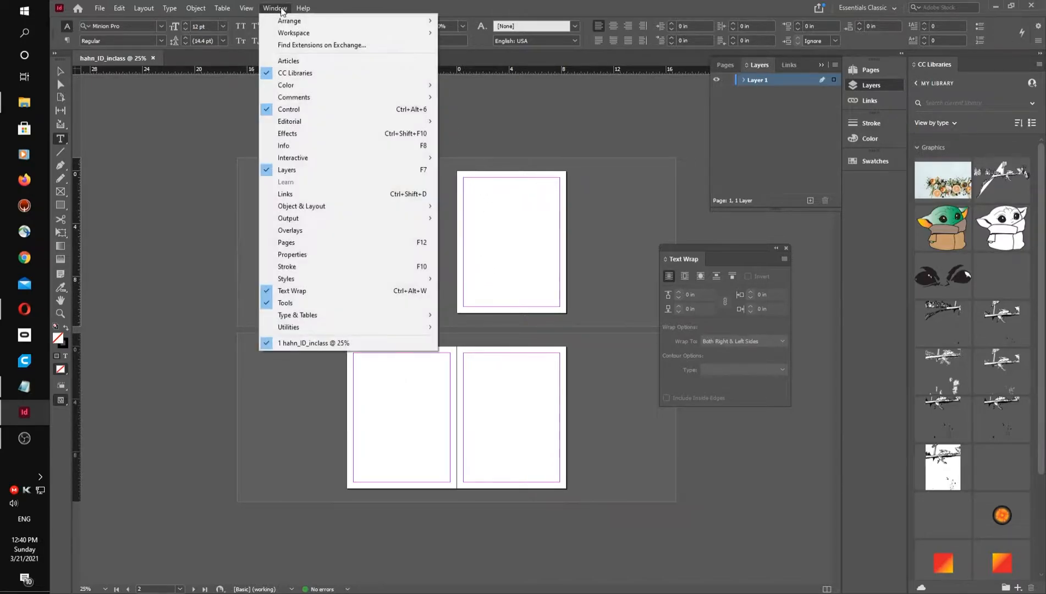
mouse_move(297, 36)
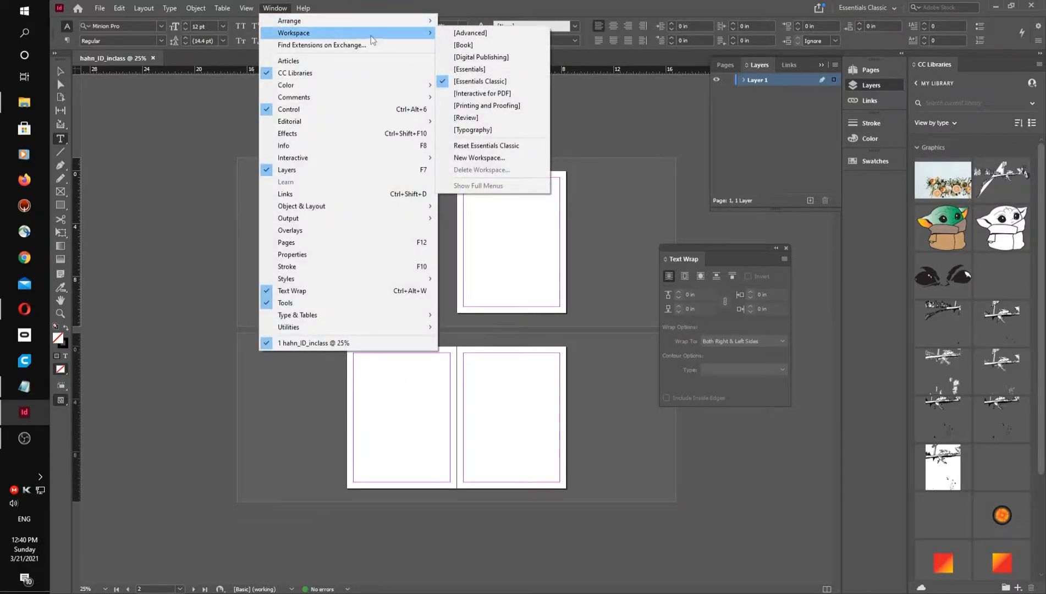
click(465, 83)
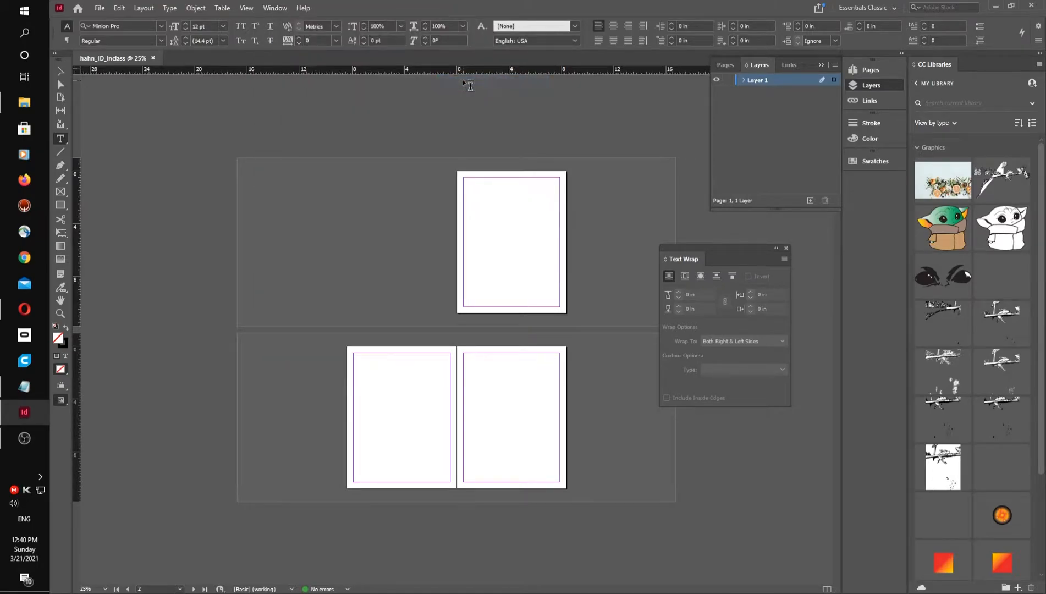
click(278, 9)
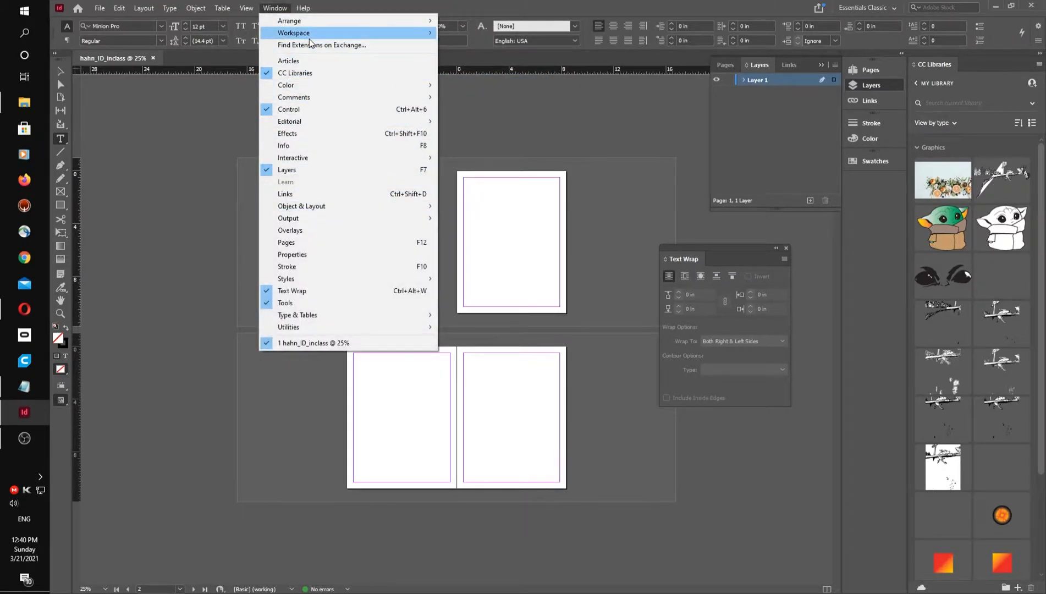
mouse_move(297, 33)
click(503, 147)
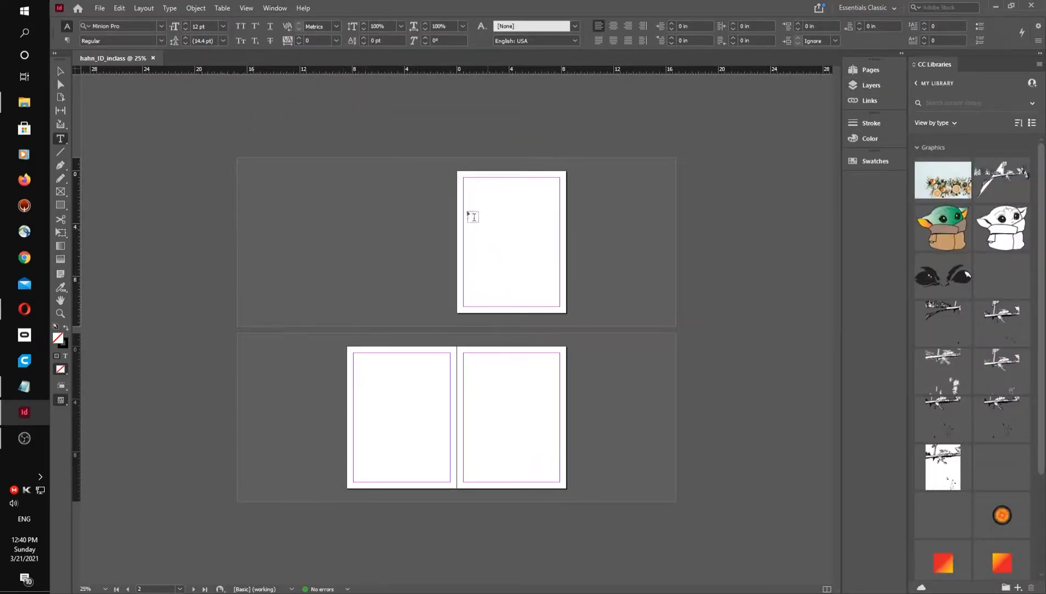
Try drawing a rectangle, an empty graphics frame and a text frame on the first page, undoing each one.
click(60, 204)
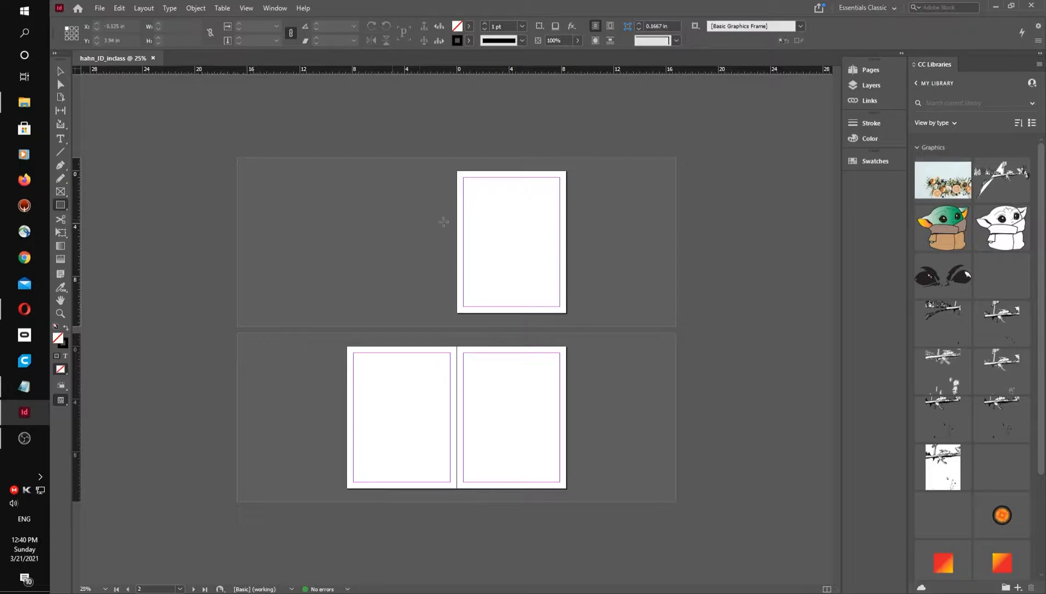
drag(472, 191, 512, 242)
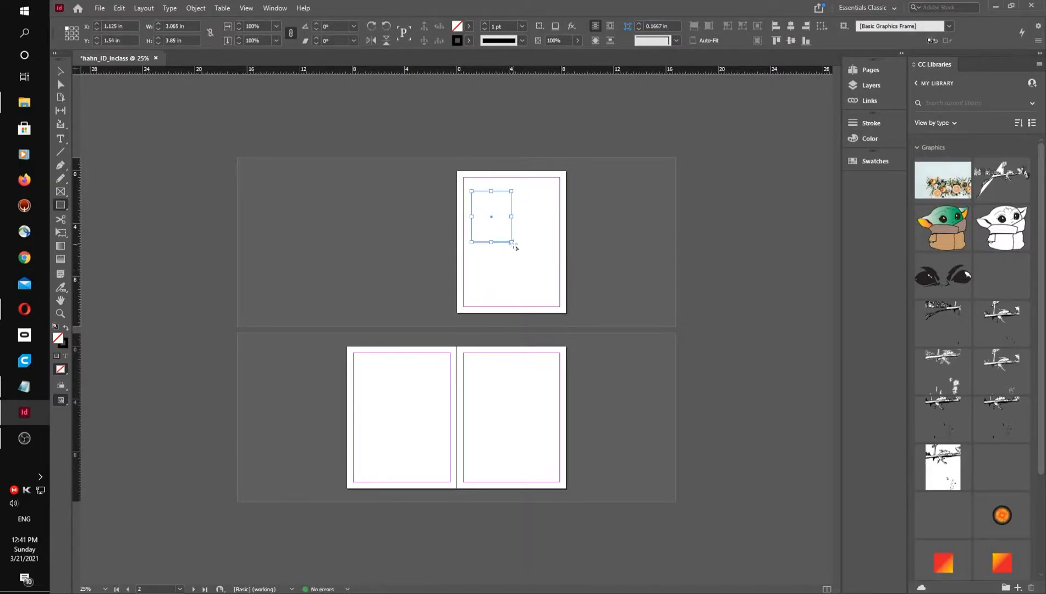
key(ctrl+z)
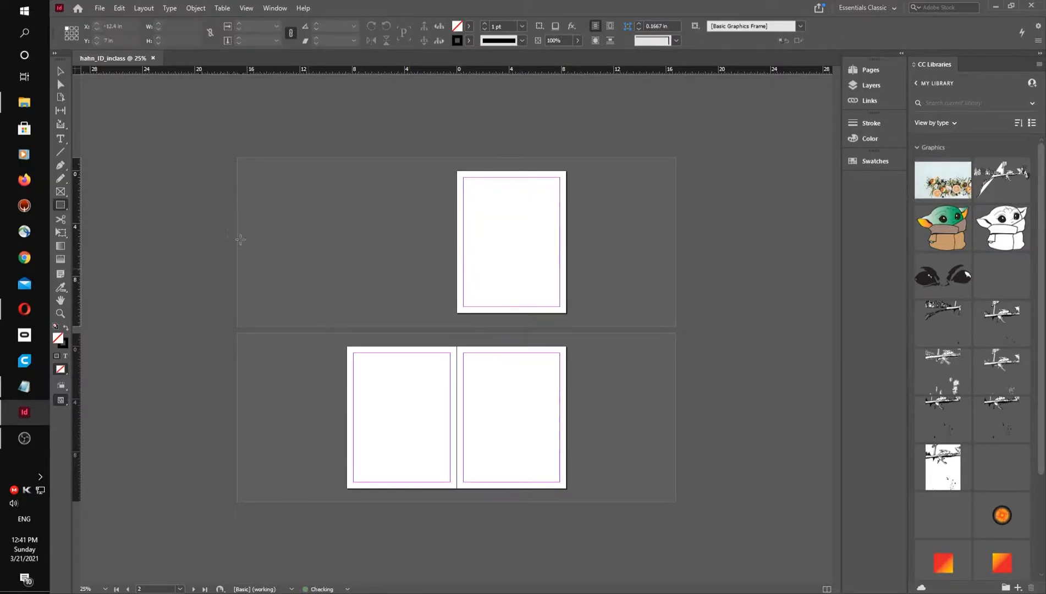
click(61, 191)
drag(469, 193, 503, 243)
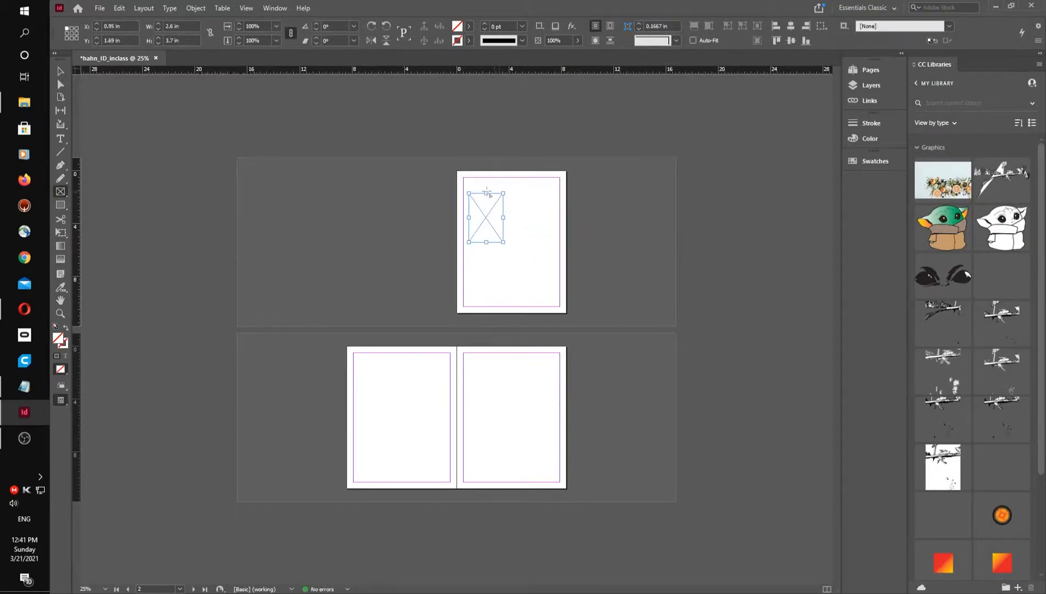
key(ctrl+z)
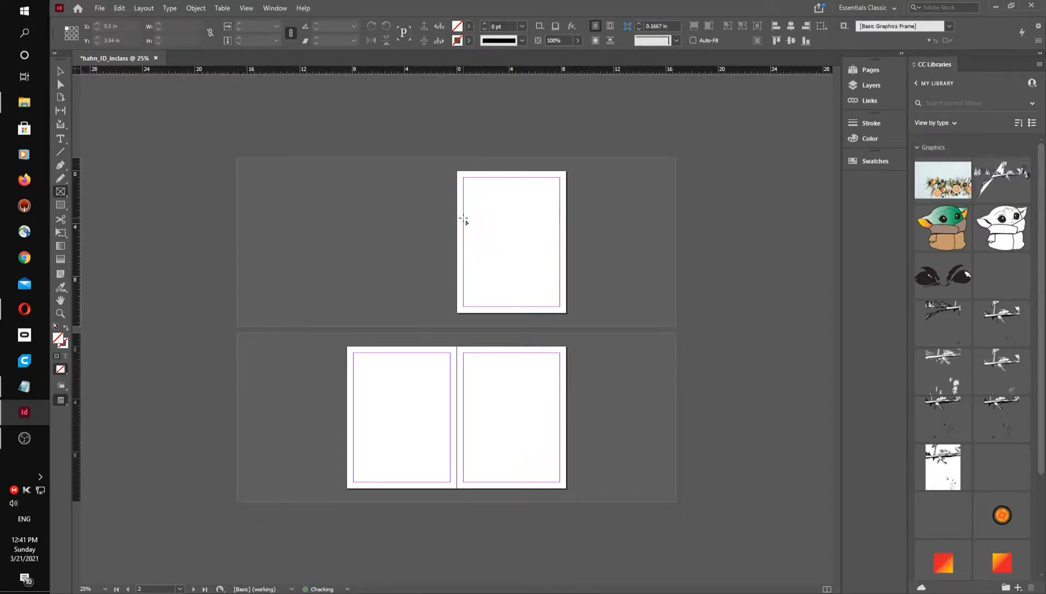
click(61, 139)
drag(481, 201, 547, 227)
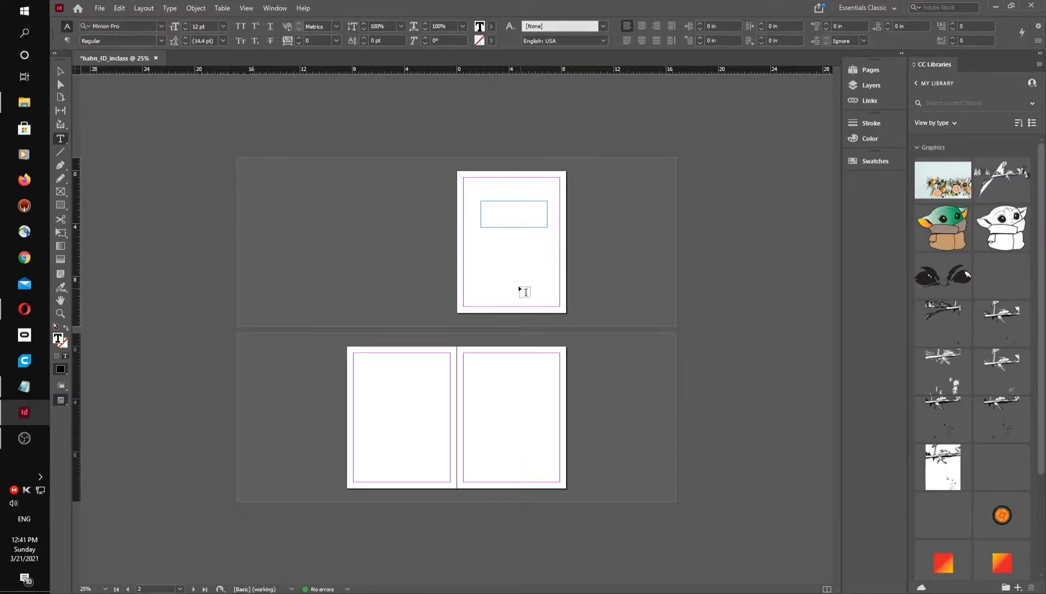
key(ctrl+z)
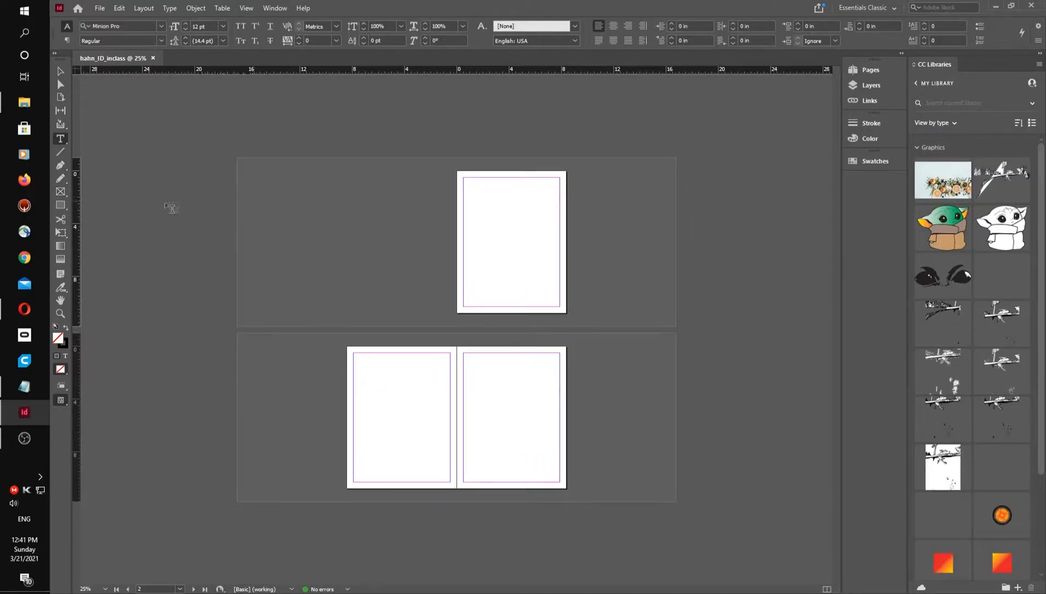
key(ctrl+equal)
key(ctrl+equal)
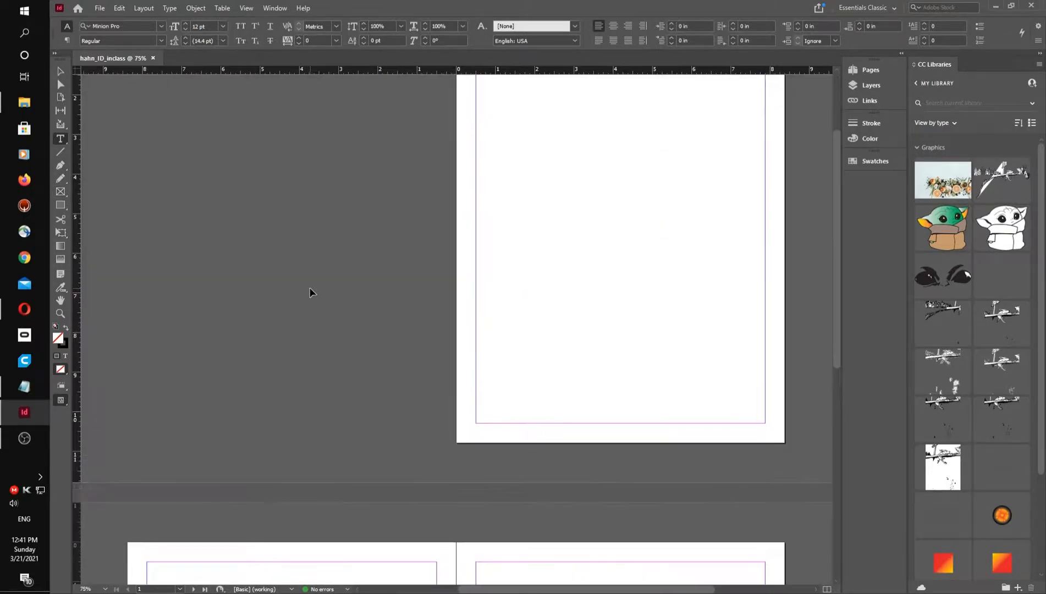
drag(566, 241, 316, 341)
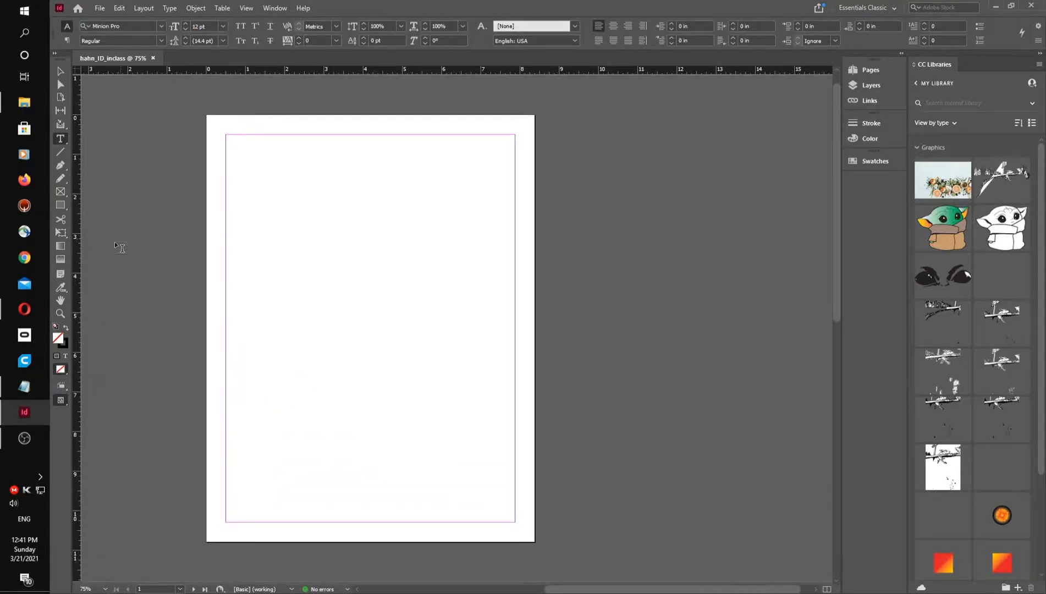
click(101, 8)
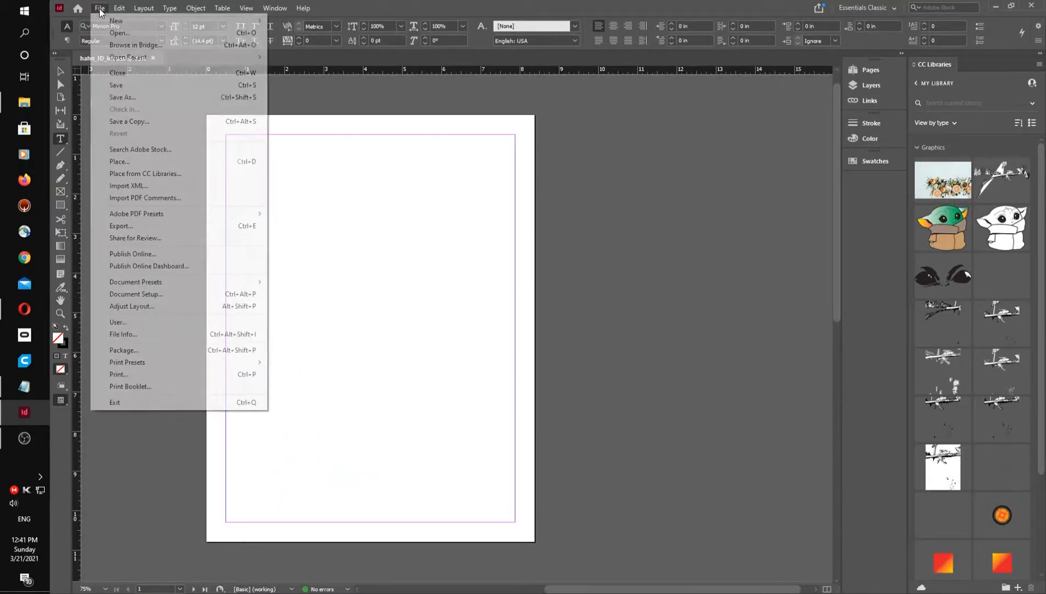
click(154, 163)
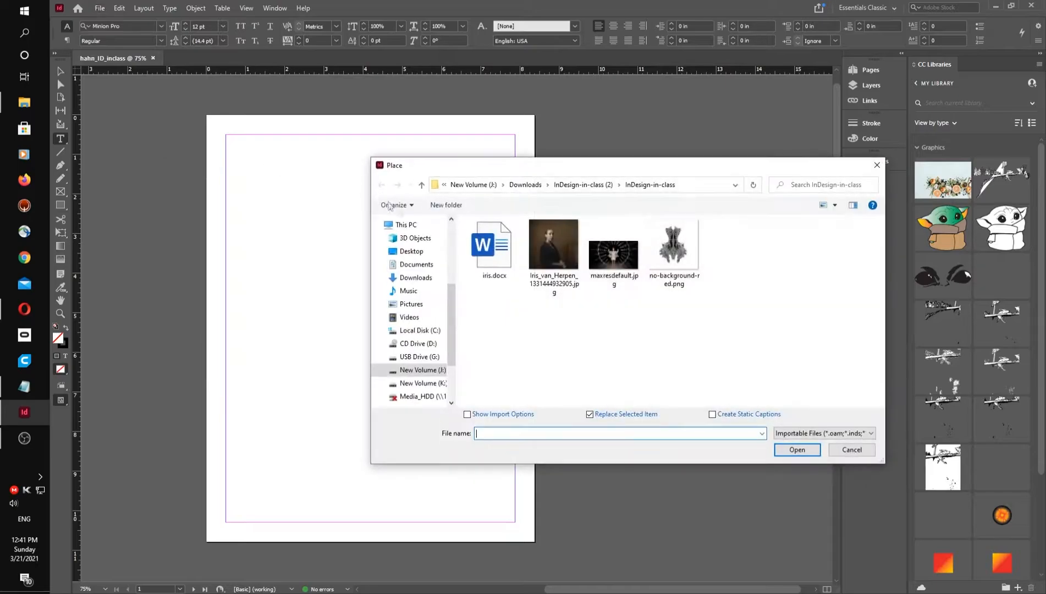
click(497, 259)
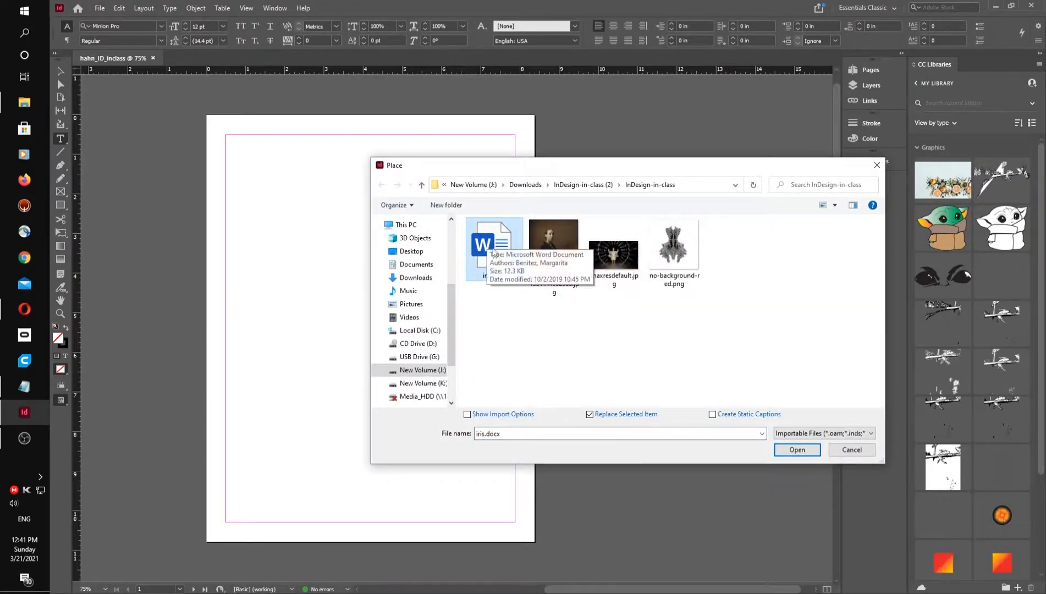
click(852, 449)
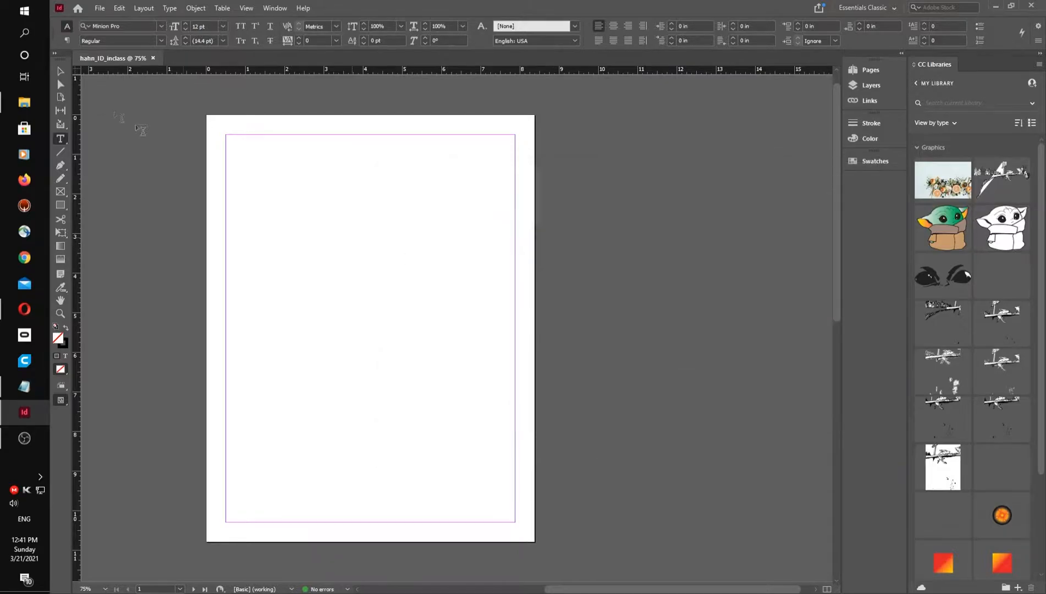
Choose the Word document iris.docx from the InDesign-in-class folder for placing.
click(99, 8)
click(113, 159)
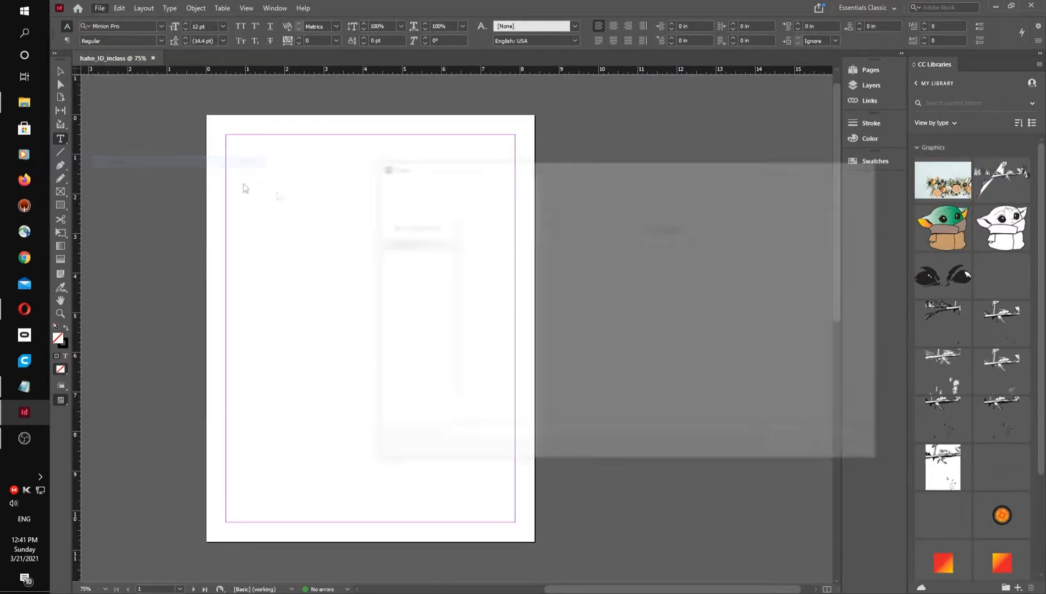
click(494, 250)
click(797, 450)
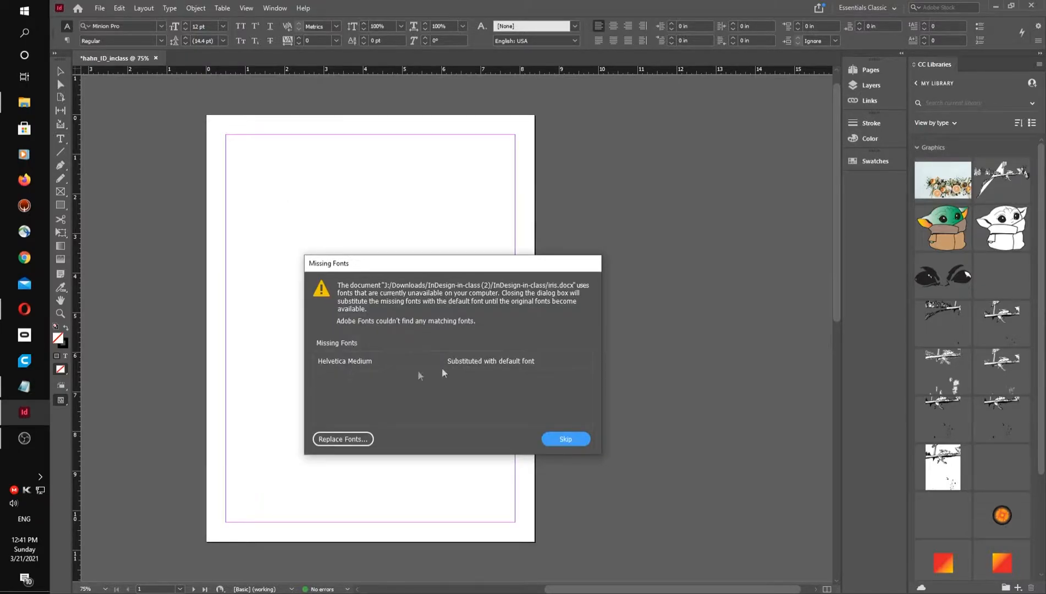
Replace all uses of the missing Helvetica Medium font with Minion Pro Regular.
click(353, 439)
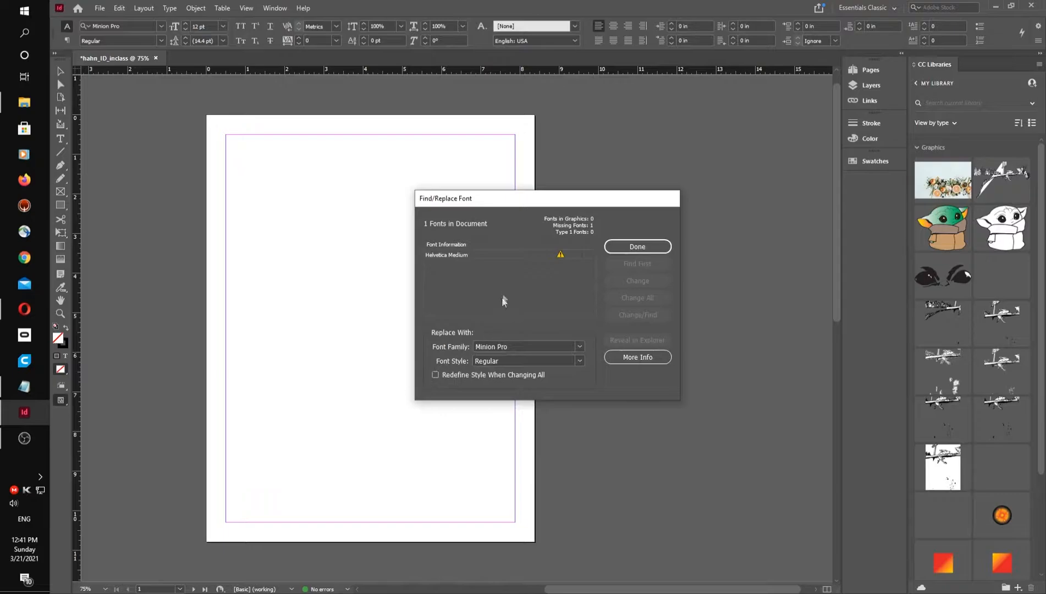
click(461, 256)
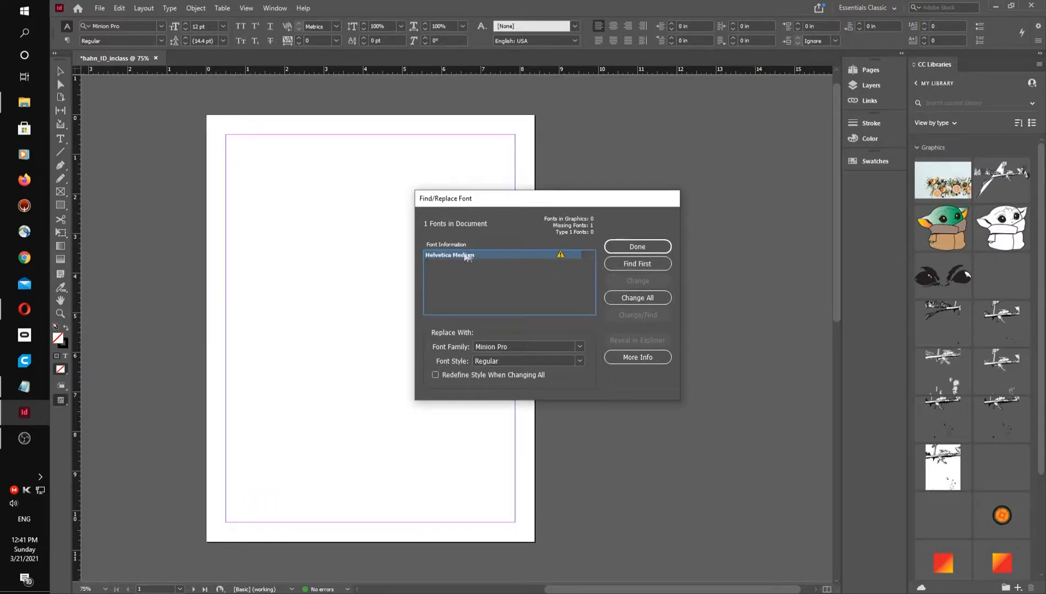
click(627, 300)
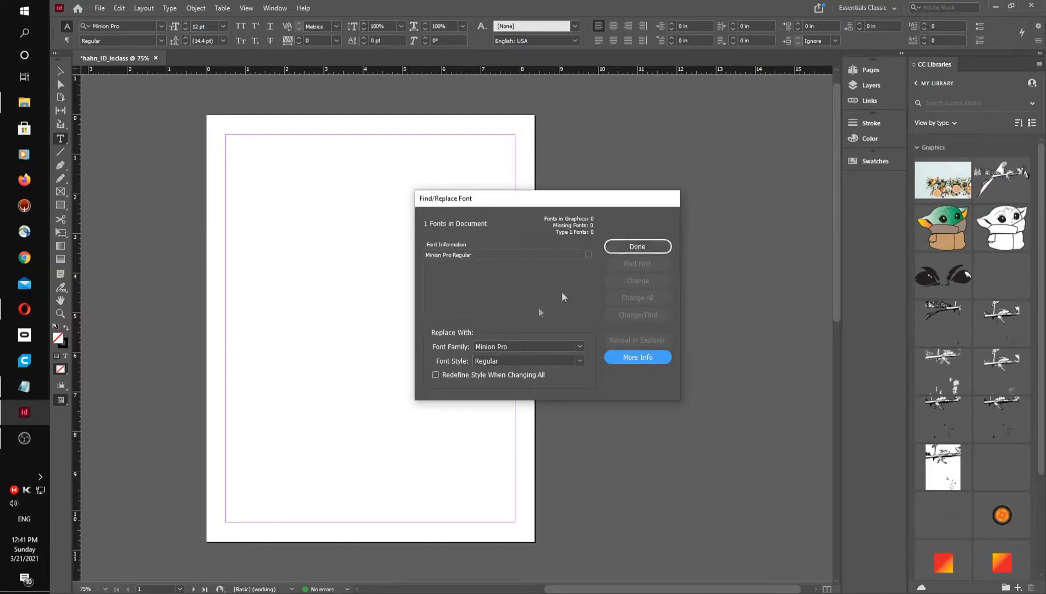
click(505, 346)
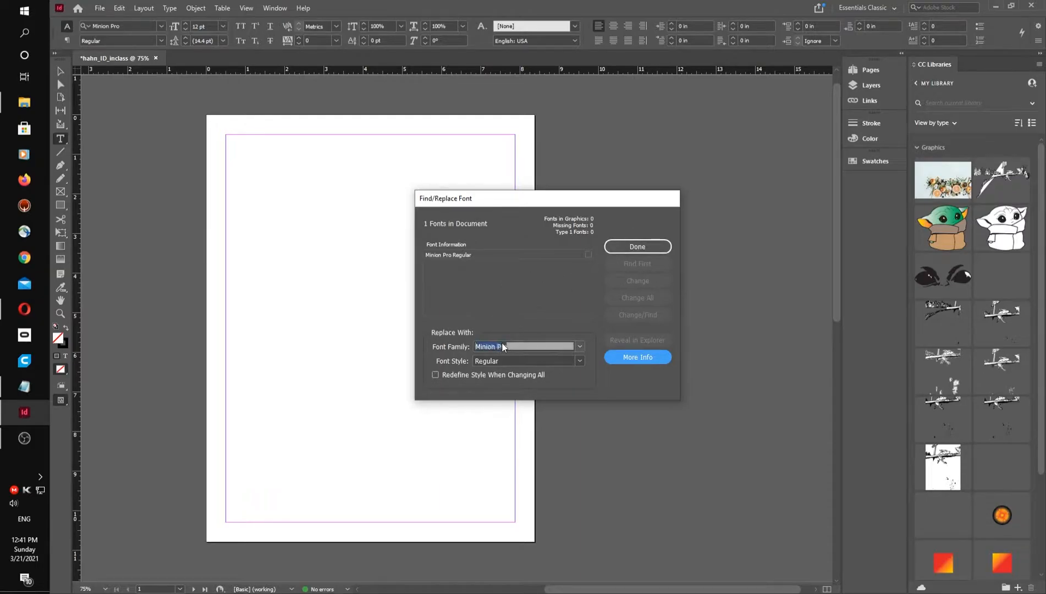
click(632, 248)
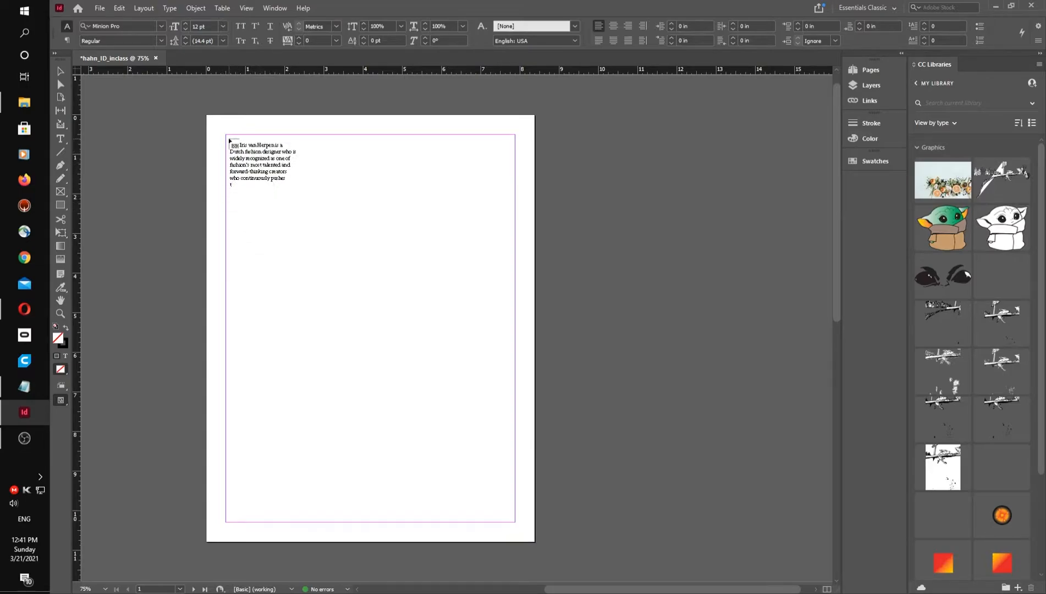
Place the text in a frame about 2.04 by 2.88 in at the upper-left margin, threading the overflow into a frame about 1.94 in wide beside it.
drag(228, 139, 309, 252)
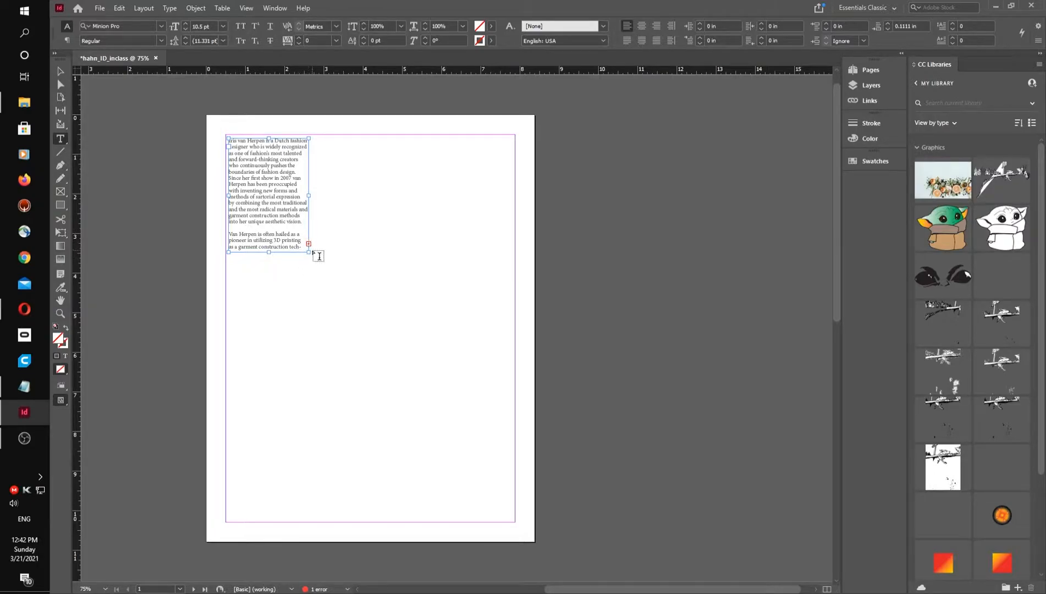
click(61, 71)
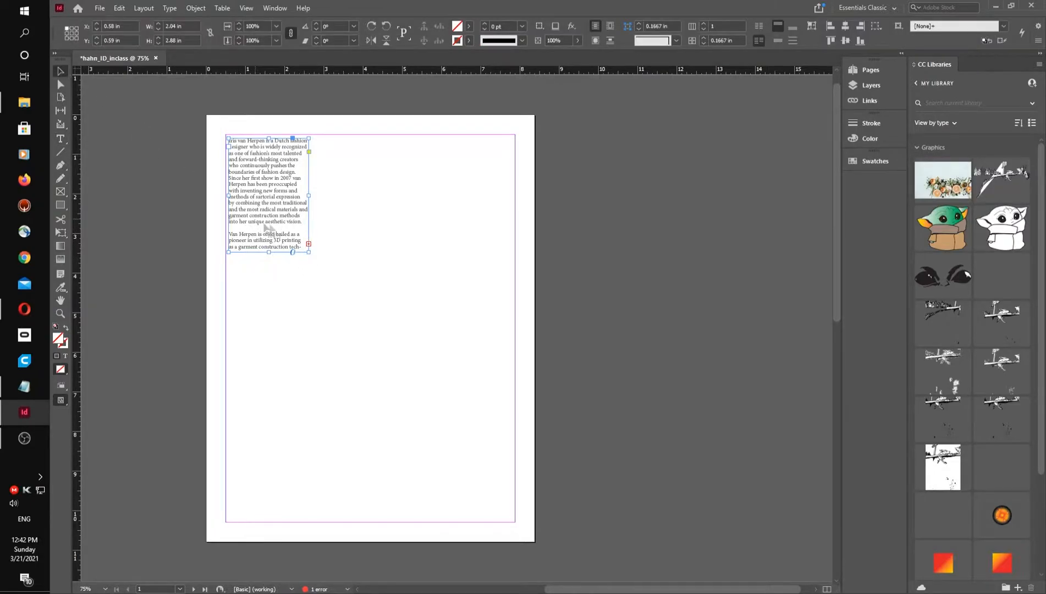
click(309, 244)
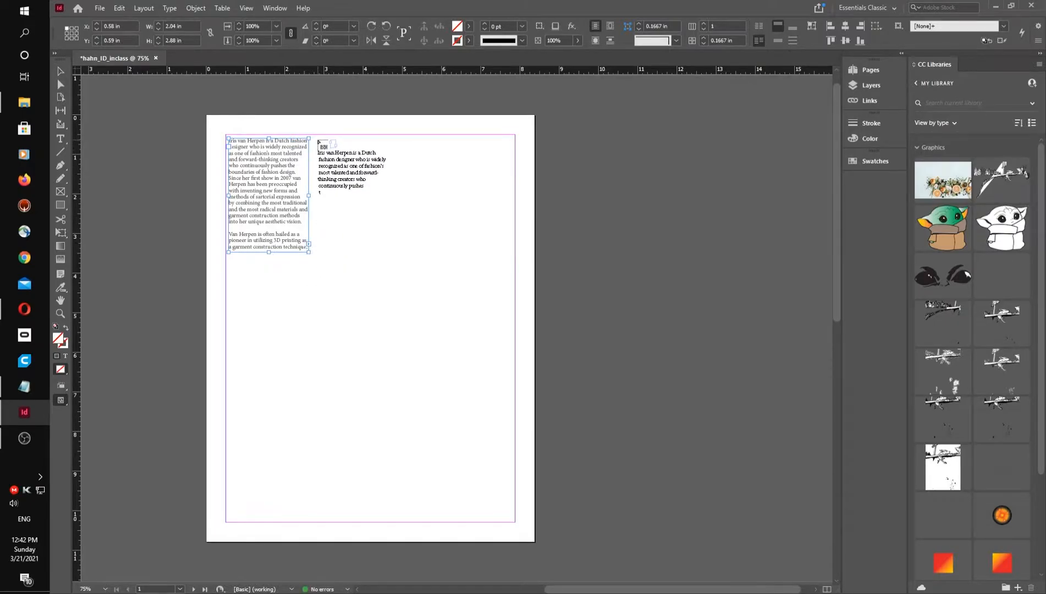
drag(317, 138, 394, 252)
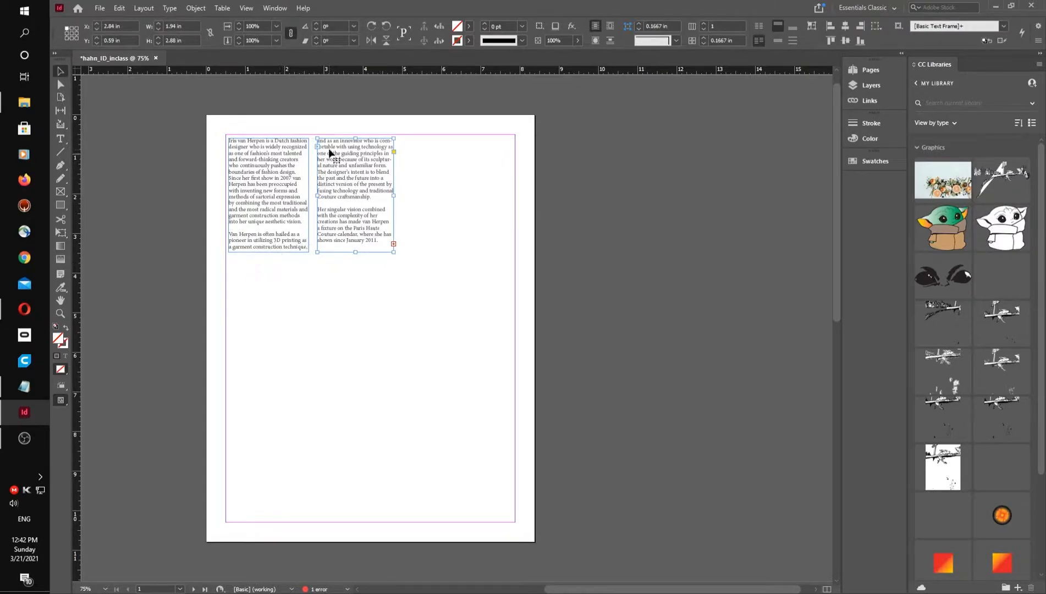
Thread the overflow text into a third column about 1.76 by 2.88 in and a frame about 2.04 by 3.05 in below the first column.
click(393, 243)
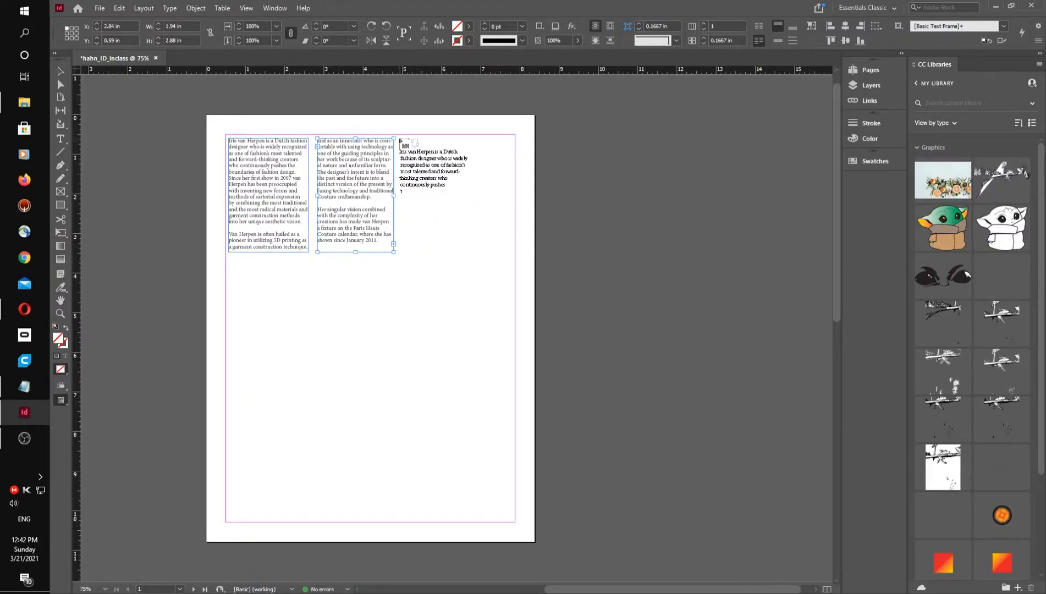
drag(400, 138, 469, 252)
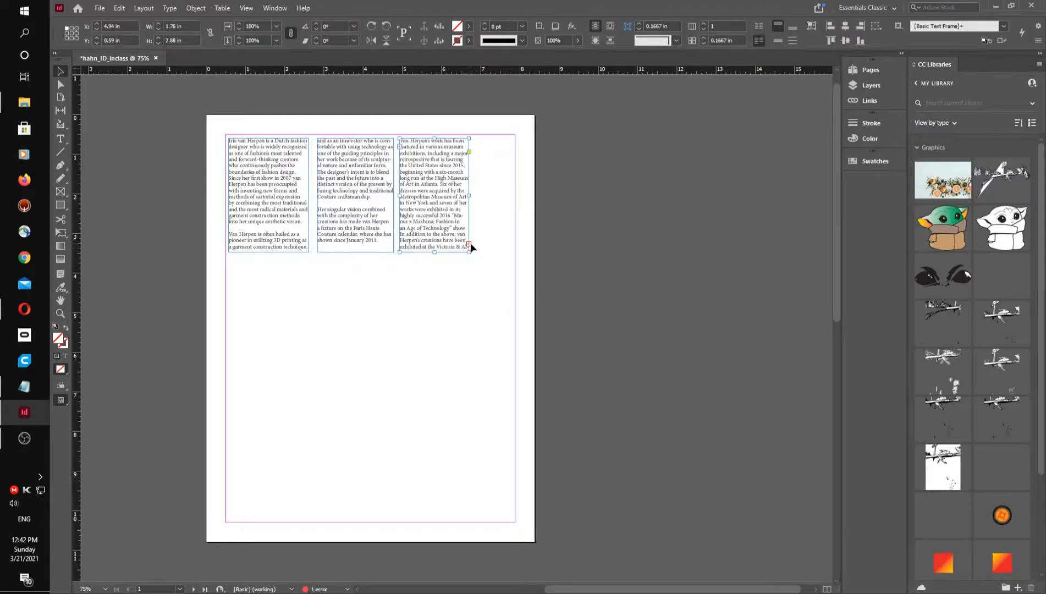
click(469, 244)
drag(229, 258, 309, 379)
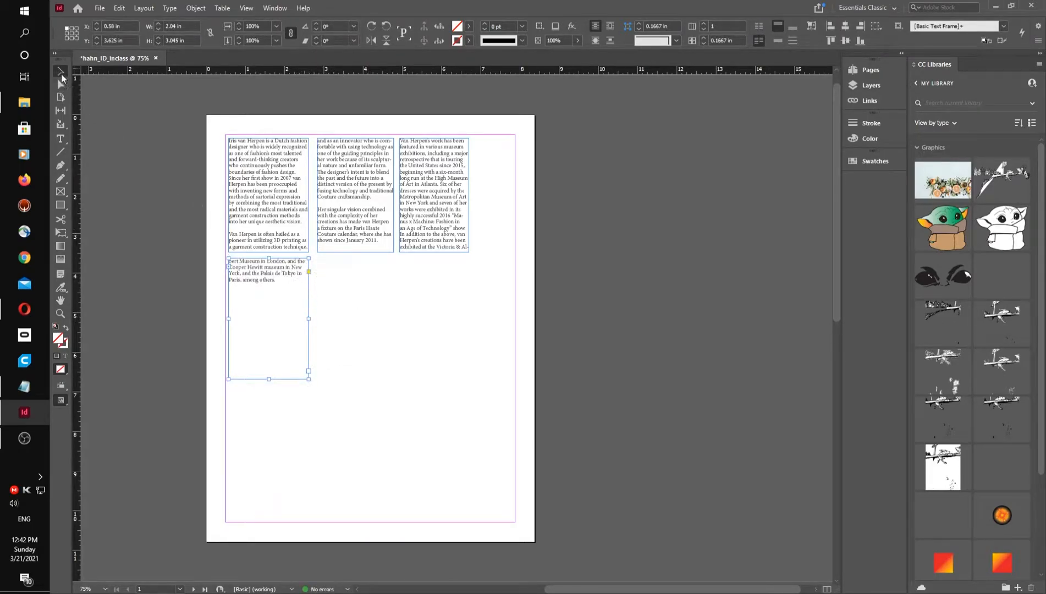
Delete all four threaded text frames from the first page.
drag(416, 345, 267, 203)
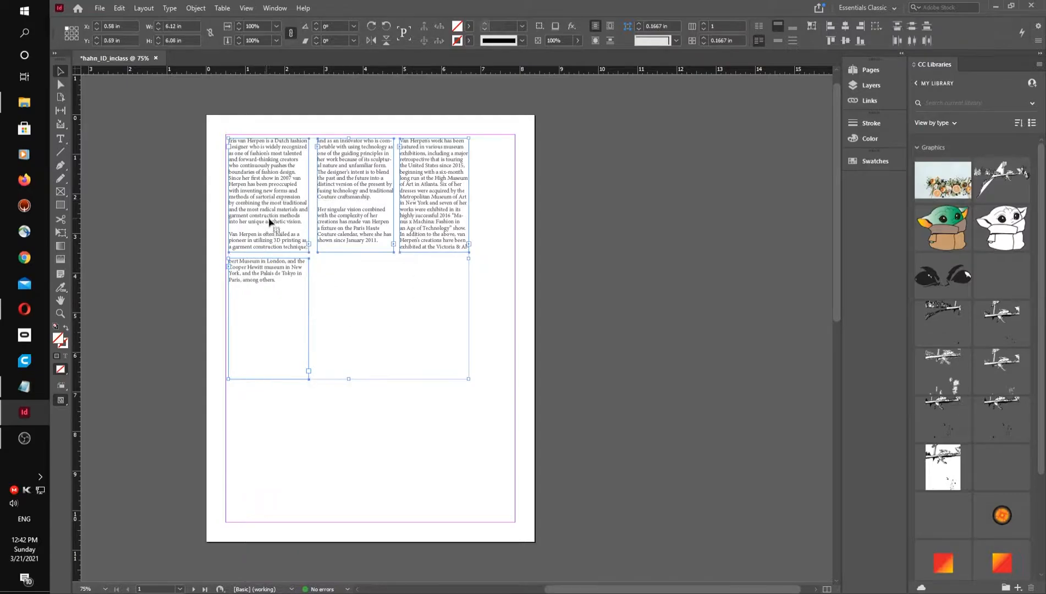
key(Delete)
scroll(421, 316, down, 10)
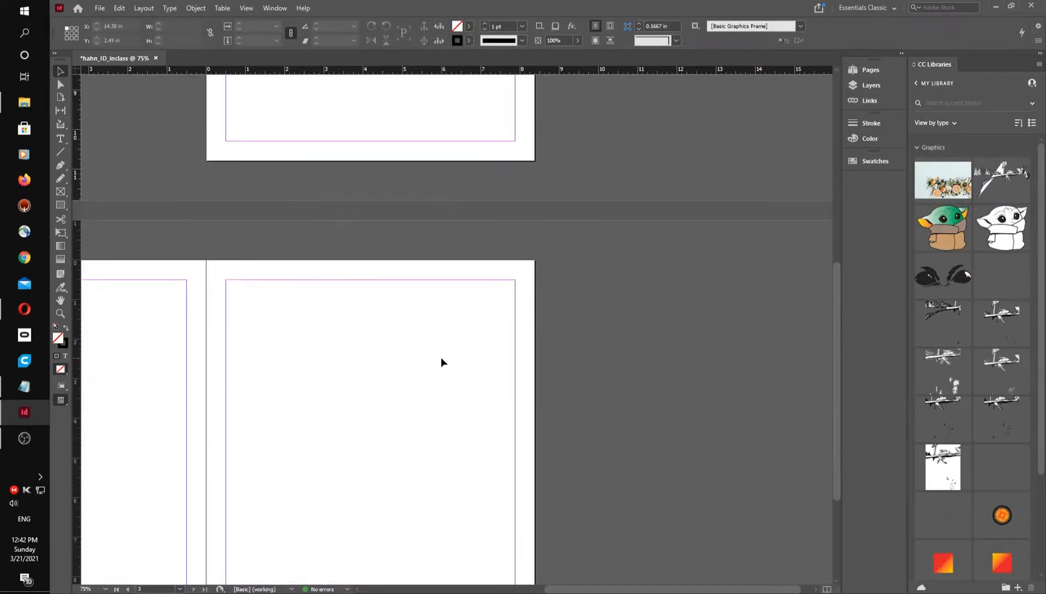
scroll(440, 353, up, 10)
scroll(424, 324, down, 2)
scroll(418, 318, up, 1)
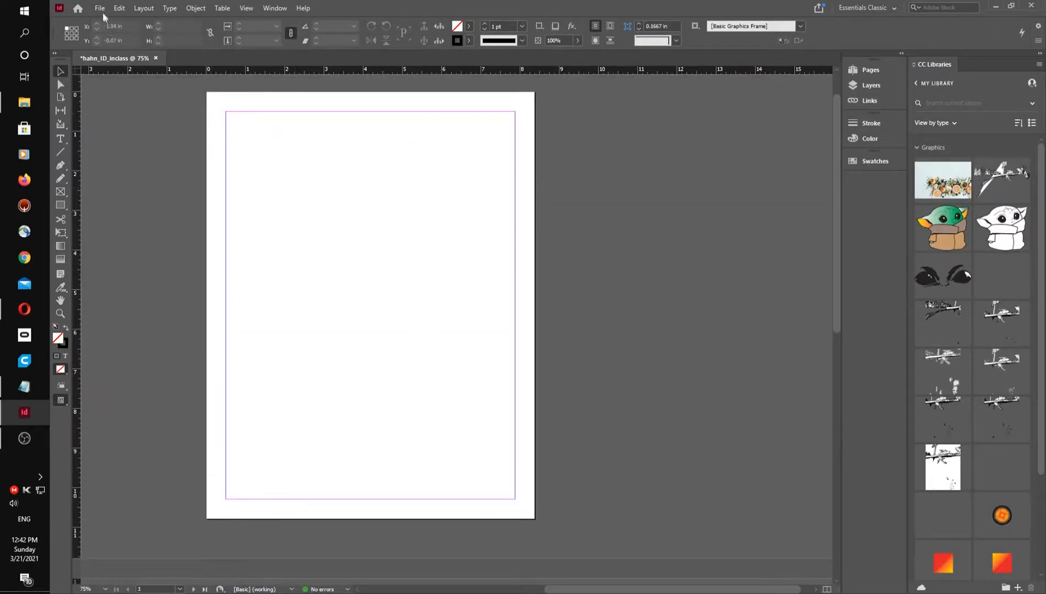
Place the image maxresdefault.jpg at full size on the first page, near the page's left edge at about X 0.1 in, Y 1.25 in.
click(101, 8)
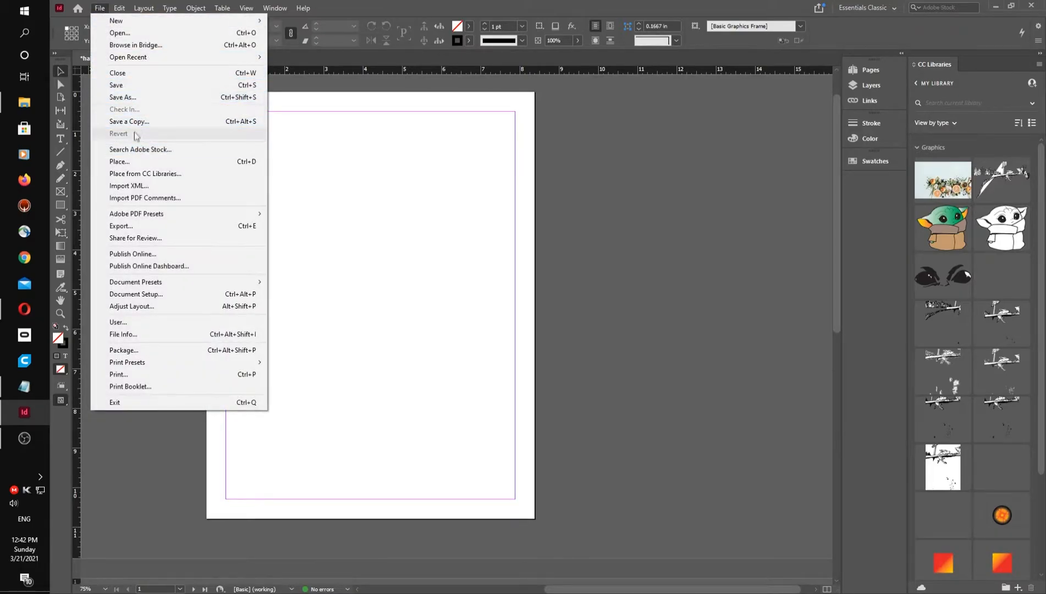
click(133, 165)
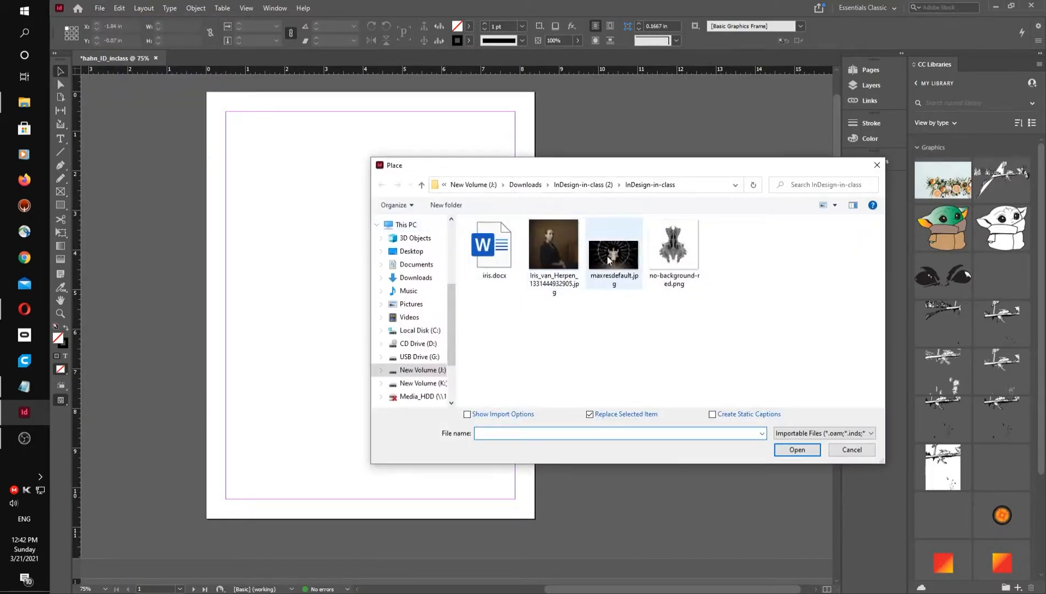
click(612, 262)
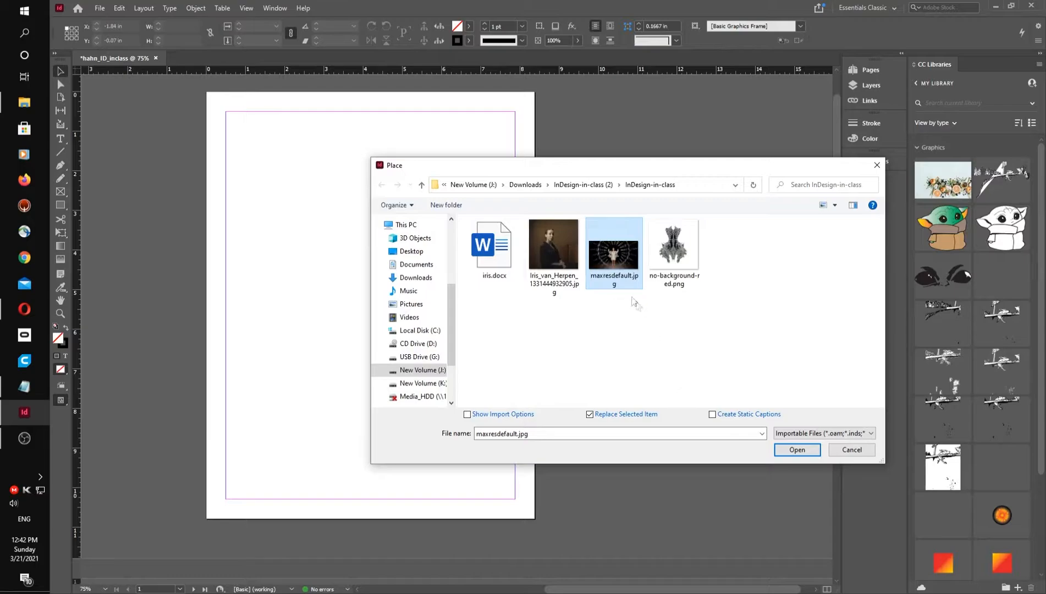
click(797, 450)
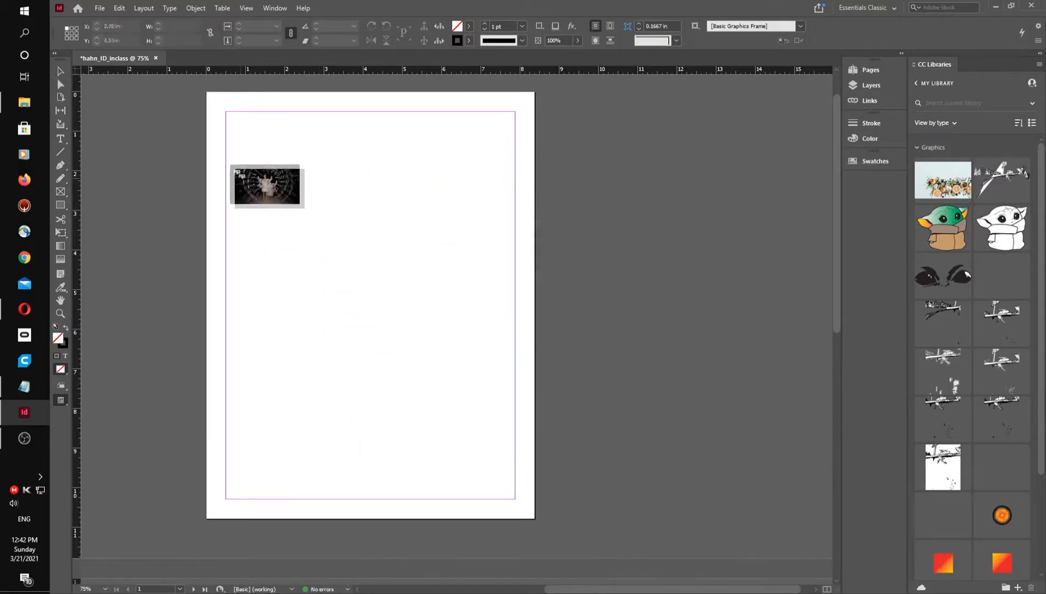
click(212, 141)
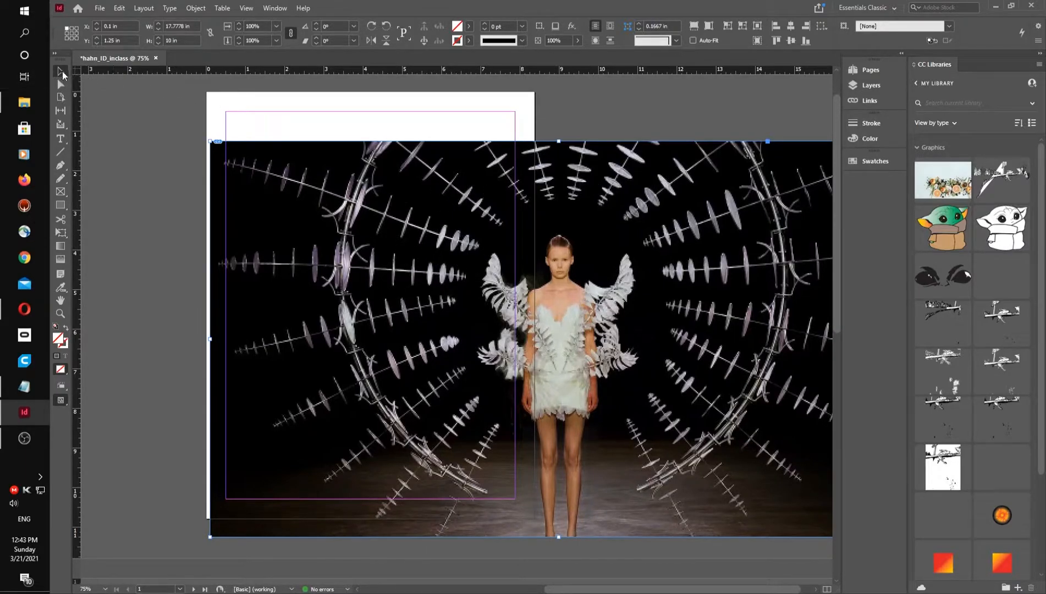
Move the image to about X -2.56 in, Y 0.59 in, and crop its frame on both sides to the page width of 8.38 in.
drag(765, 244, 660, 218)
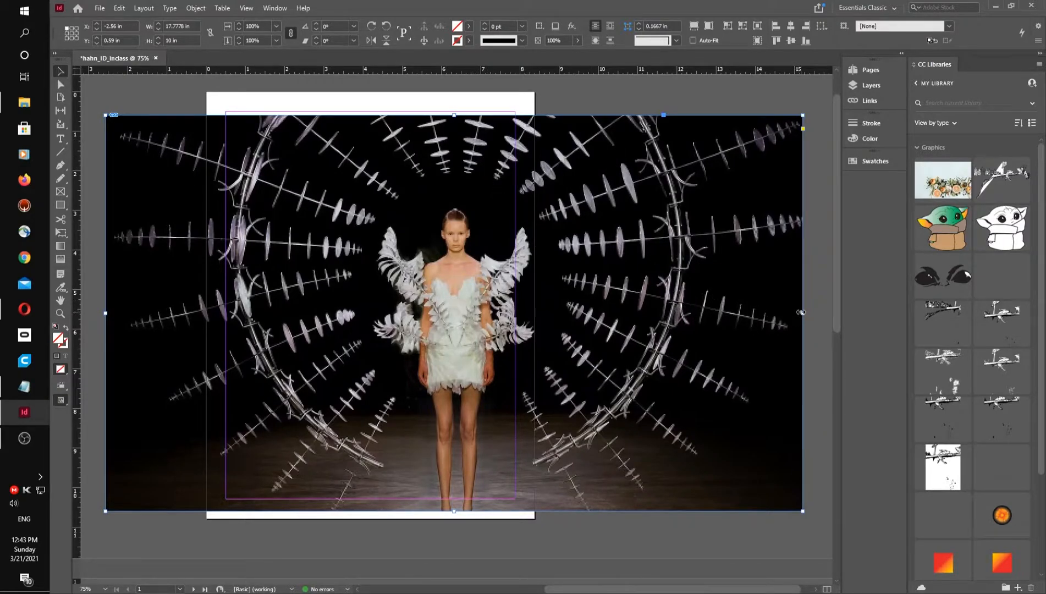
drag(802, 313, 535, 318)
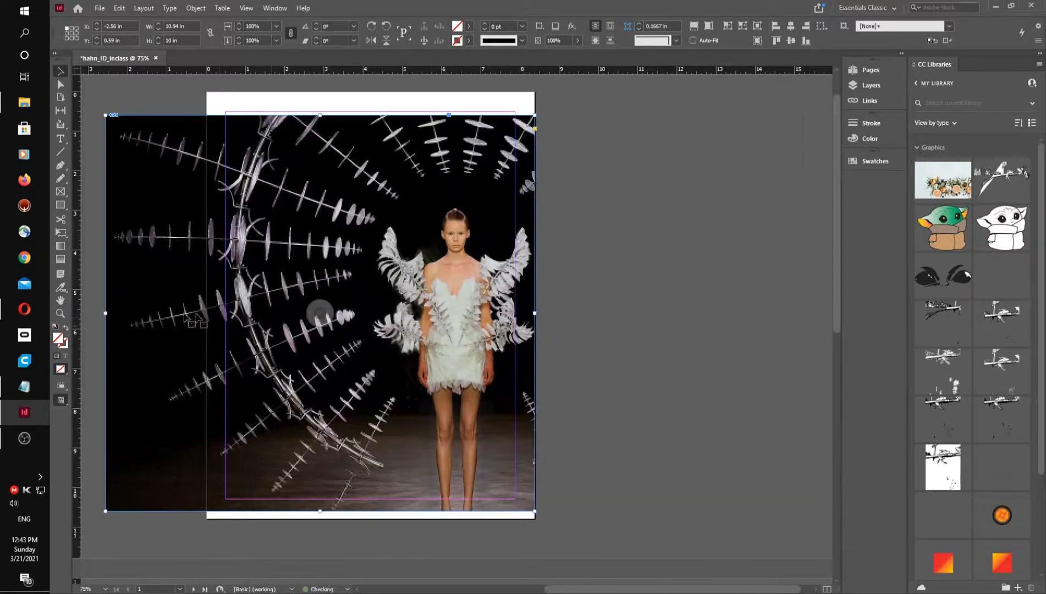
drag(108, 313, 207, 314)
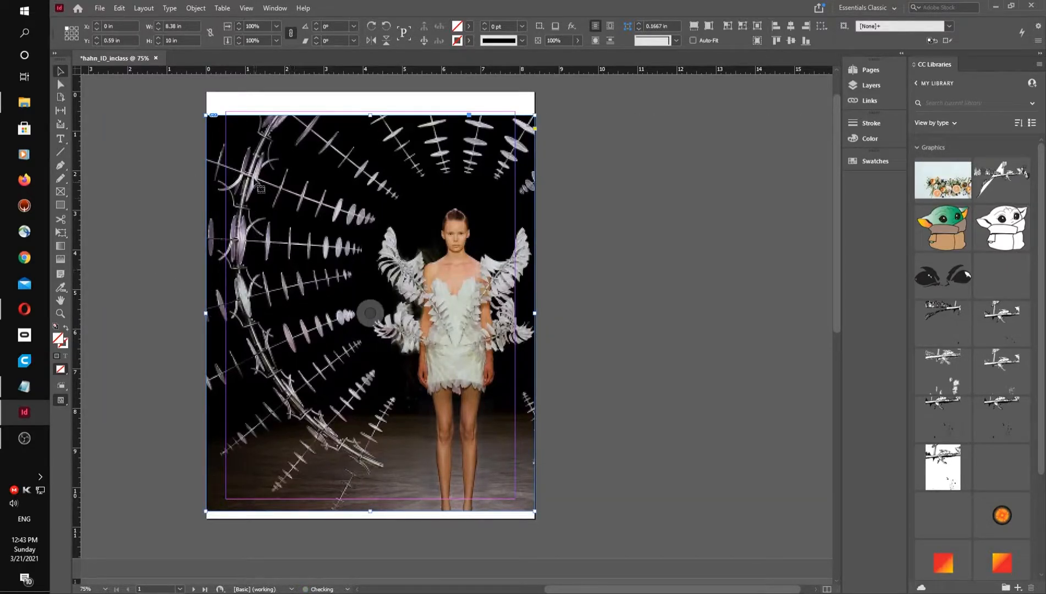
Try moving the cropped image and extending its frame up to the page's top edge, undoing each change.
drag(315, 178, 426, 200)
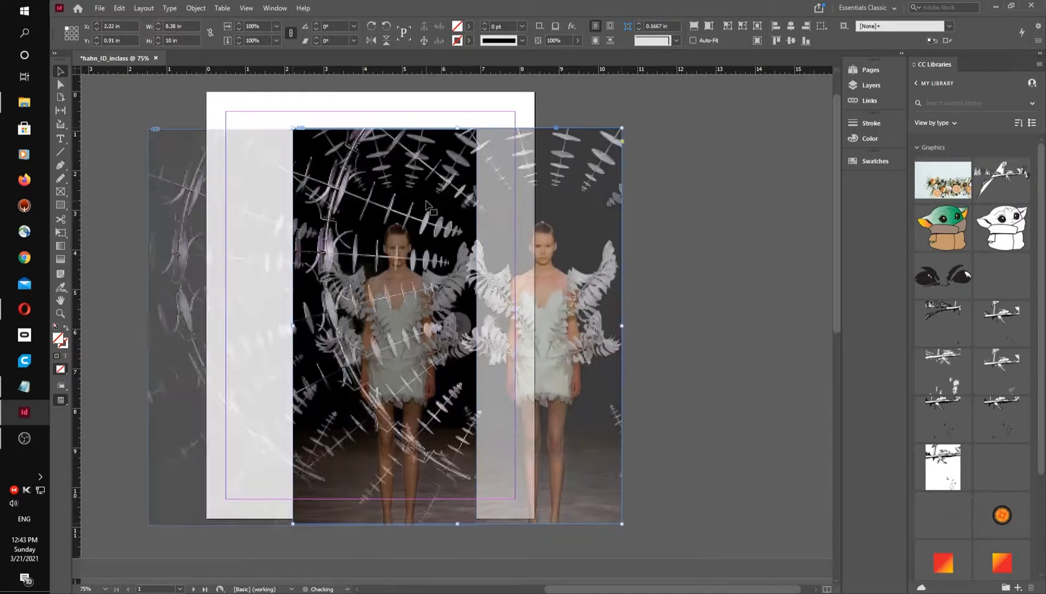
key(ctrl+z)
key(ctrl+z)
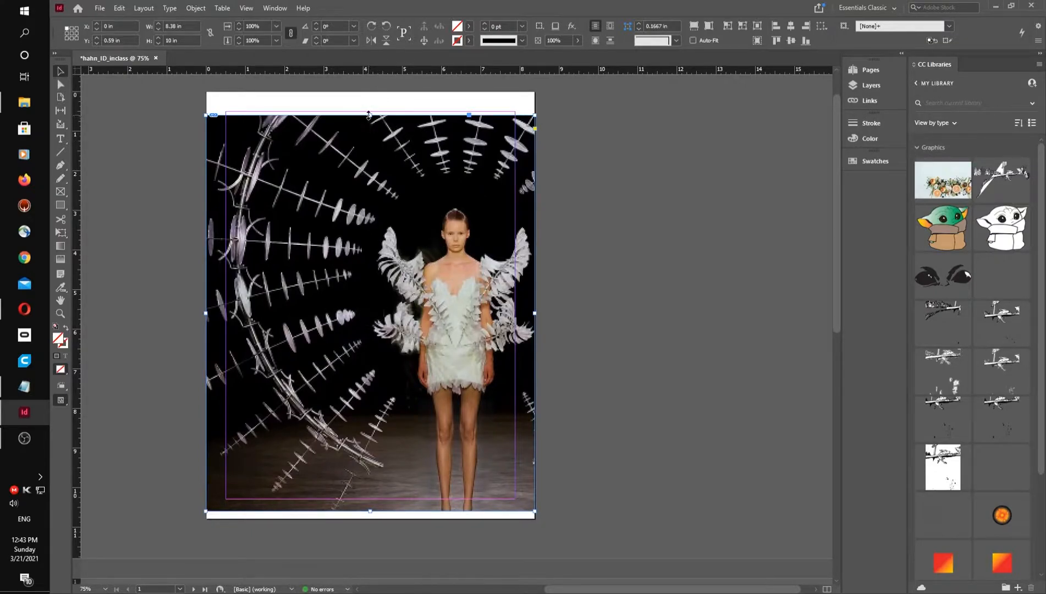
drag(369, 115, 369, 93)
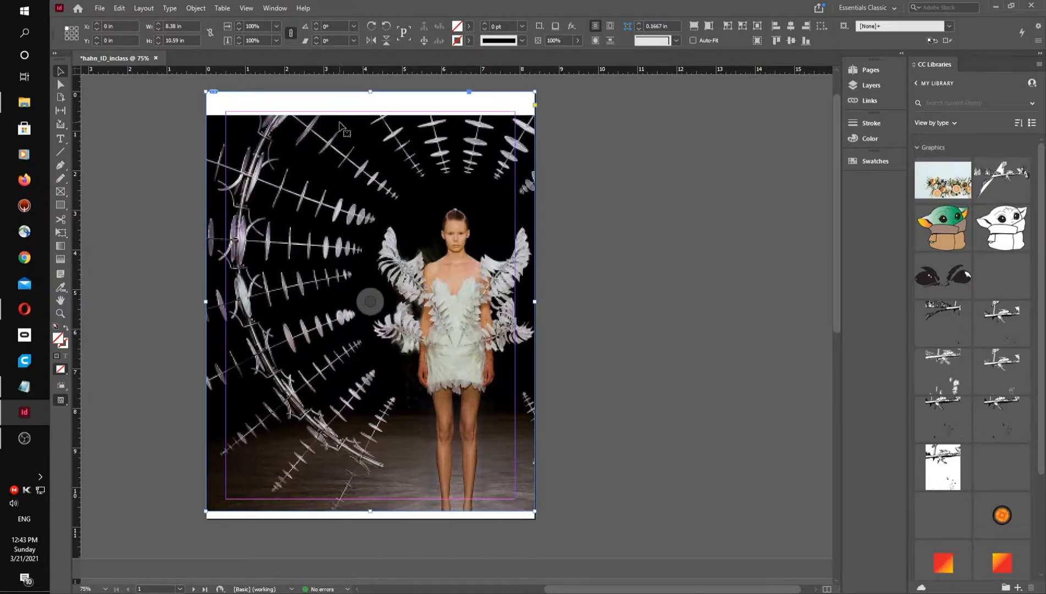
key(ctrl+z)
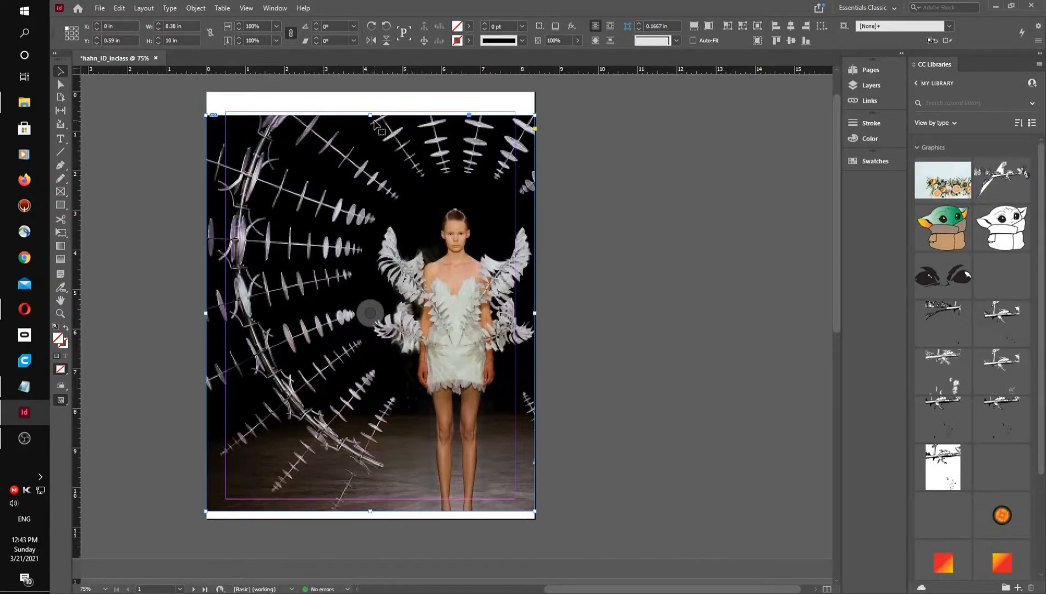
drag(370, 115, 368, 93)
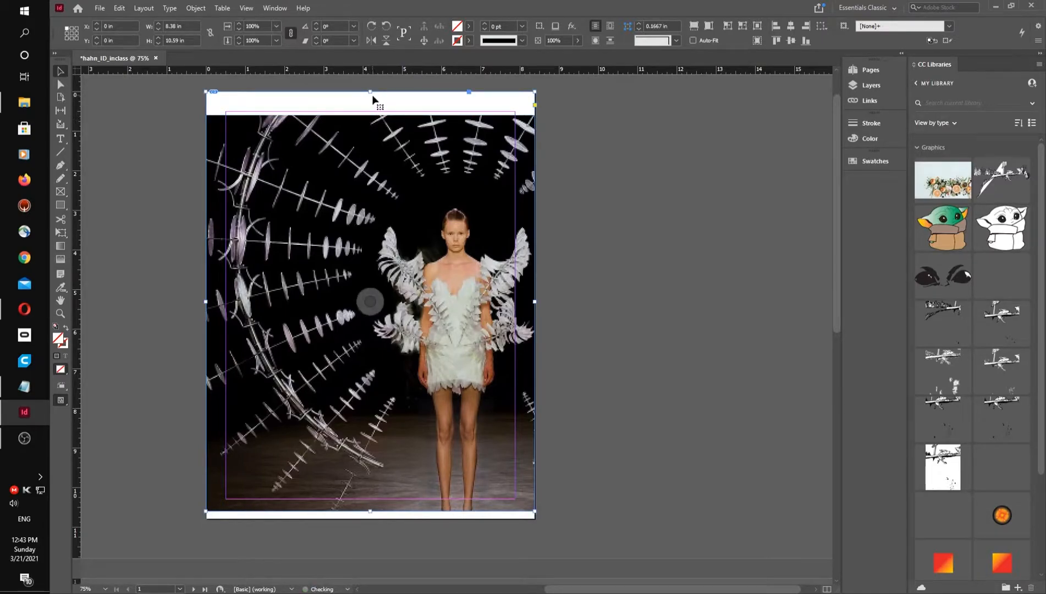
key(ctrl+z)
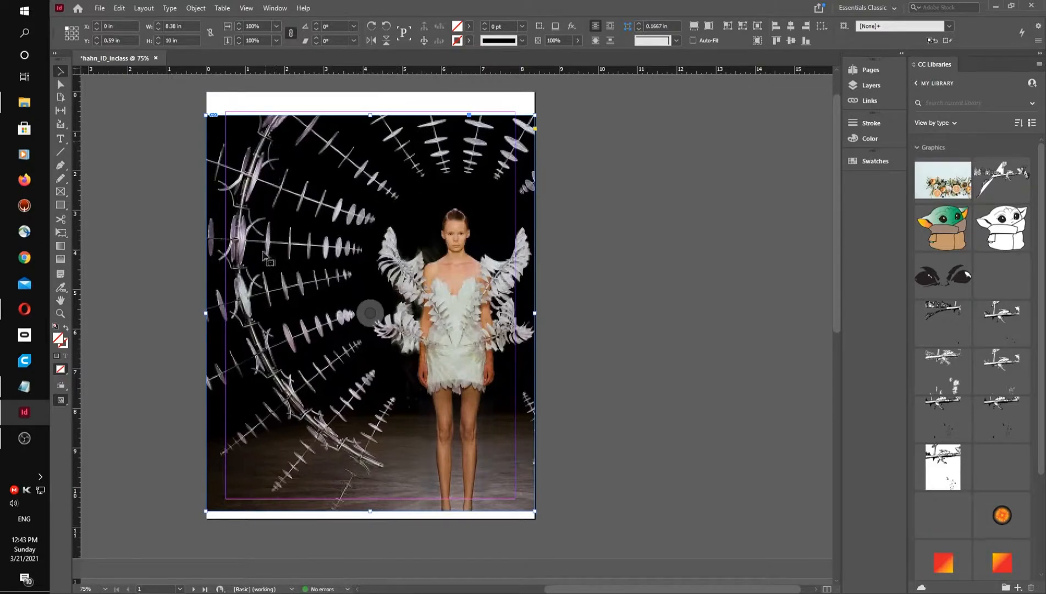
Enlarge the image content inside its frame proportionally to about 142.6%, with the model roughly centered on the page.
click(369, 315)
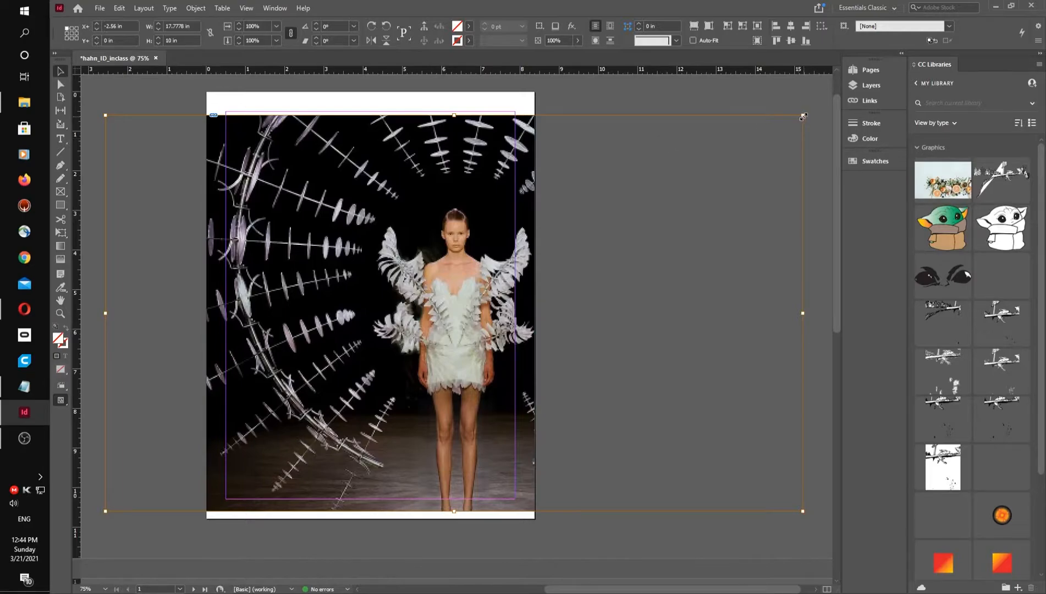
drag(804, 116, 765, 356)
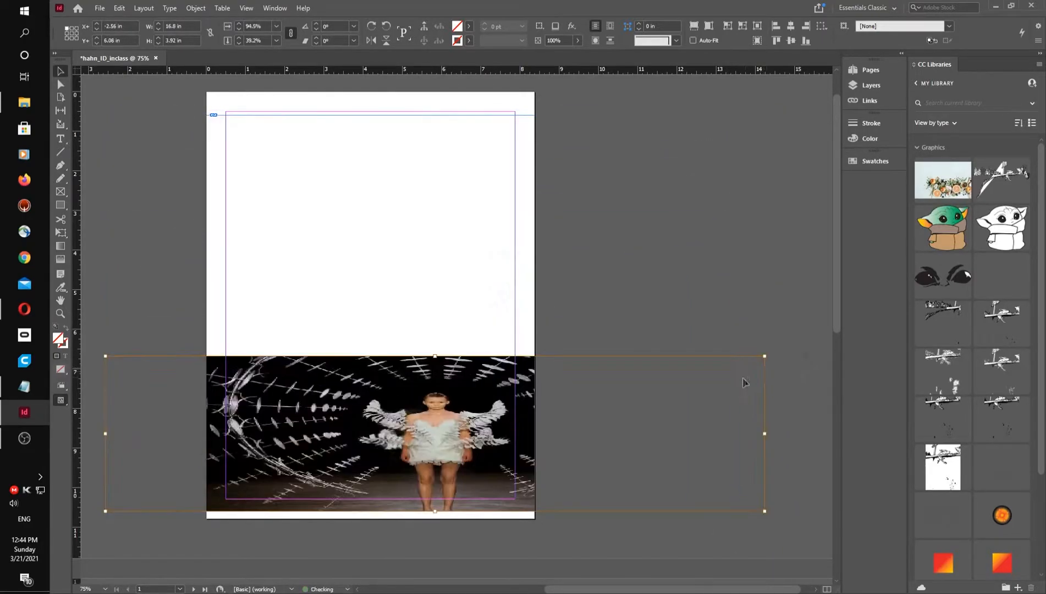
key(ctrl+z)
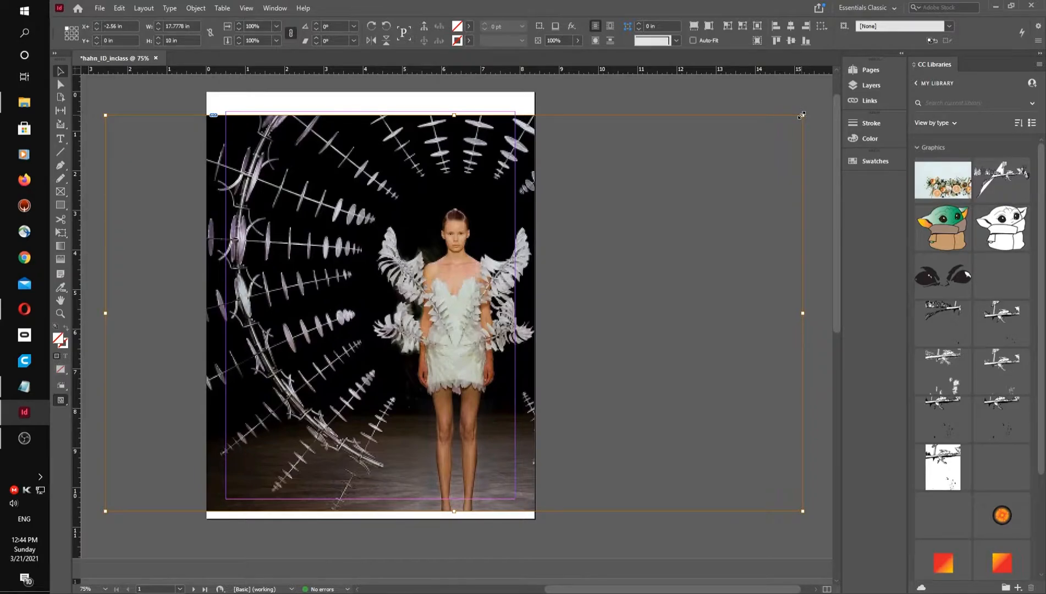
drag(802, 116, 856, 85)
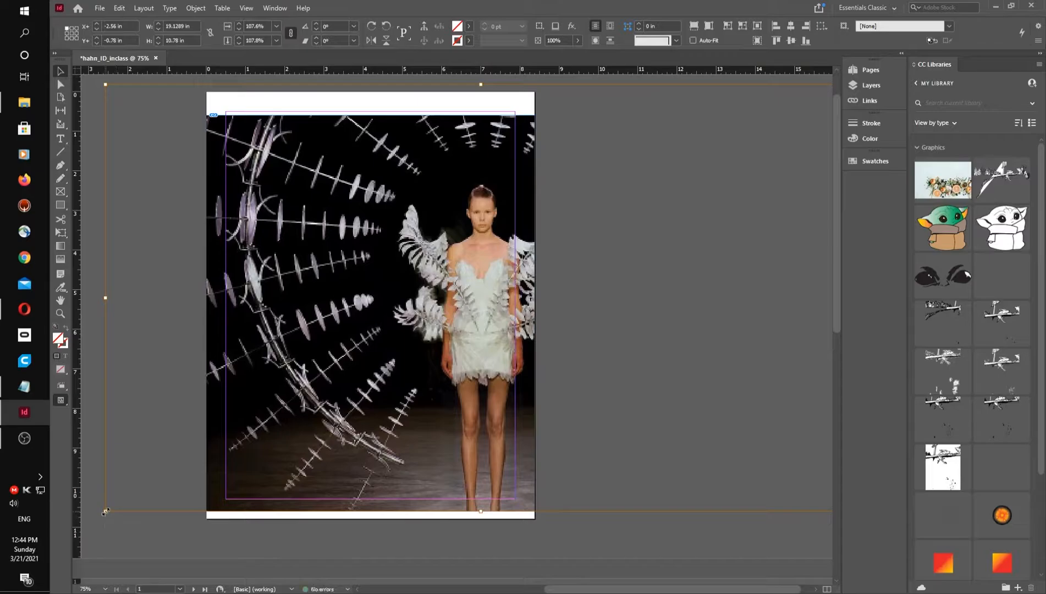
drag(105, 511, 146, 542)
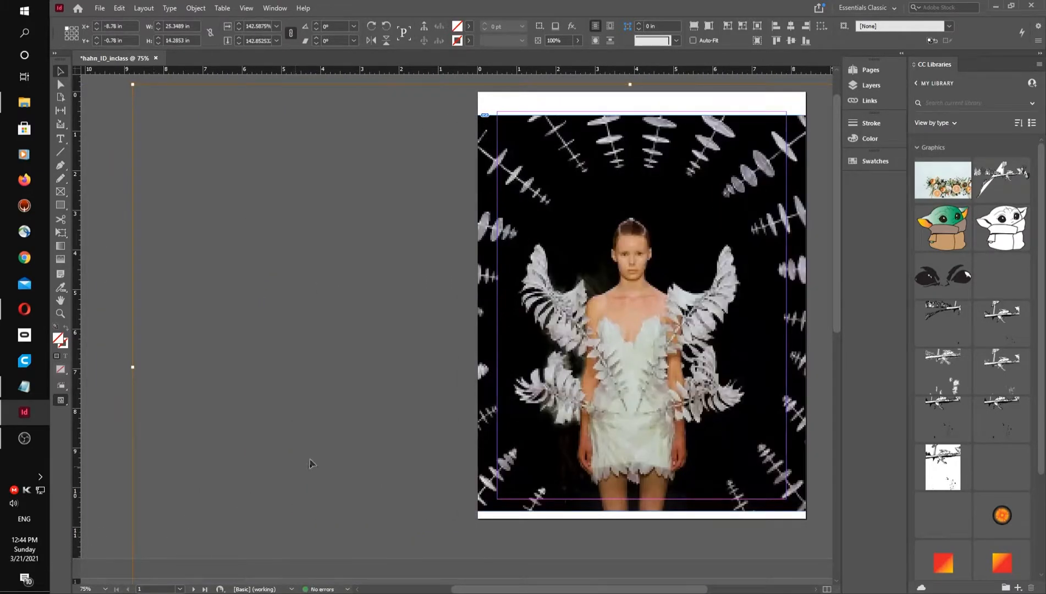
Extend the image frame to the page's top and bottom edges, making it about 10.78 in high.
drag(460, 397, 190, 418)
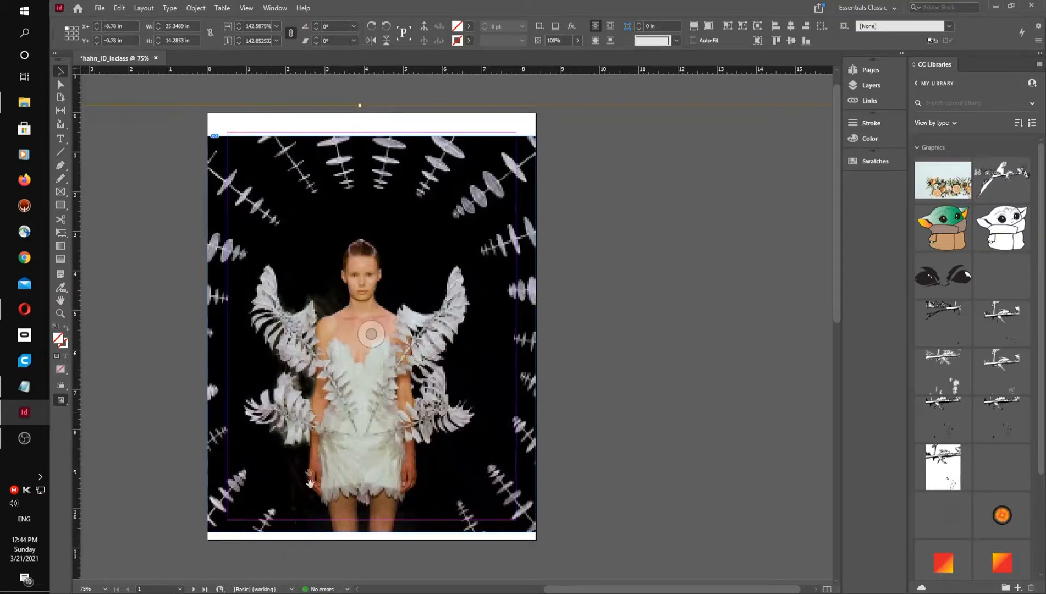
scroll(395, 494, down, 2)
key(ctrl+minus)
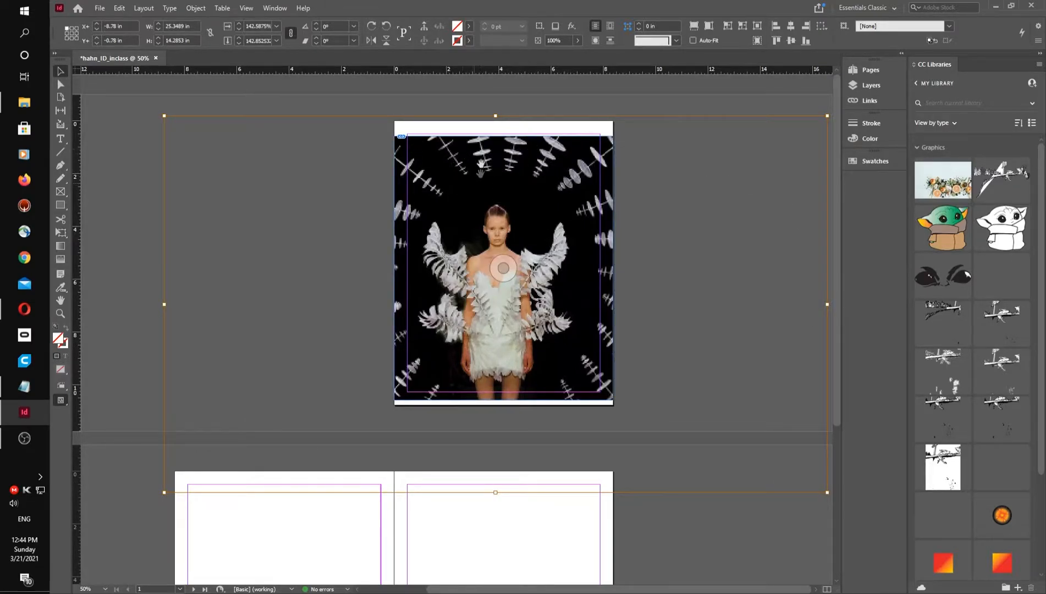
click(584, 88)
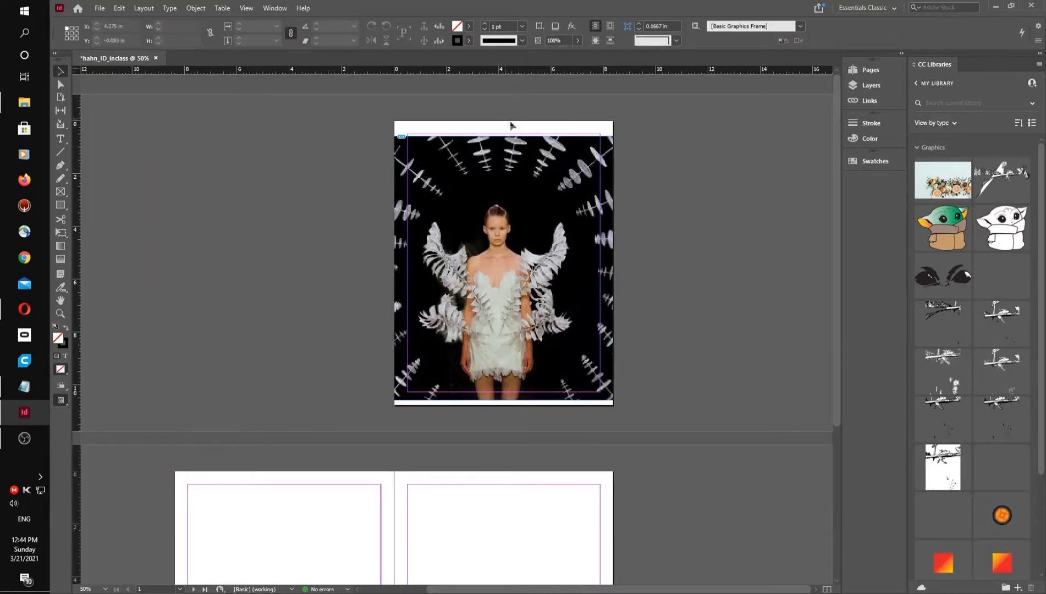
click(608, 161)
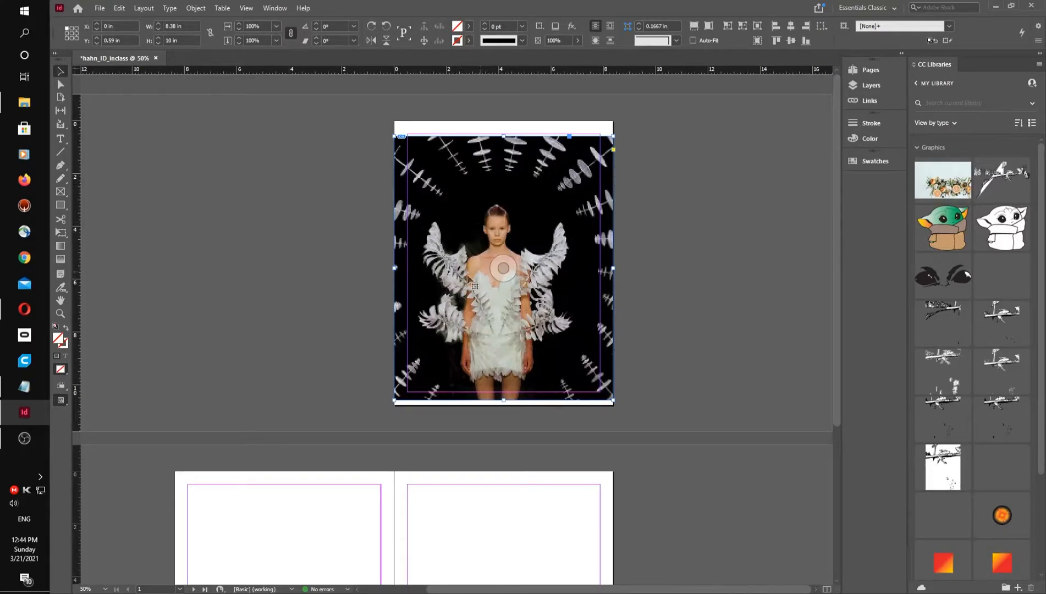
click(462, 103)
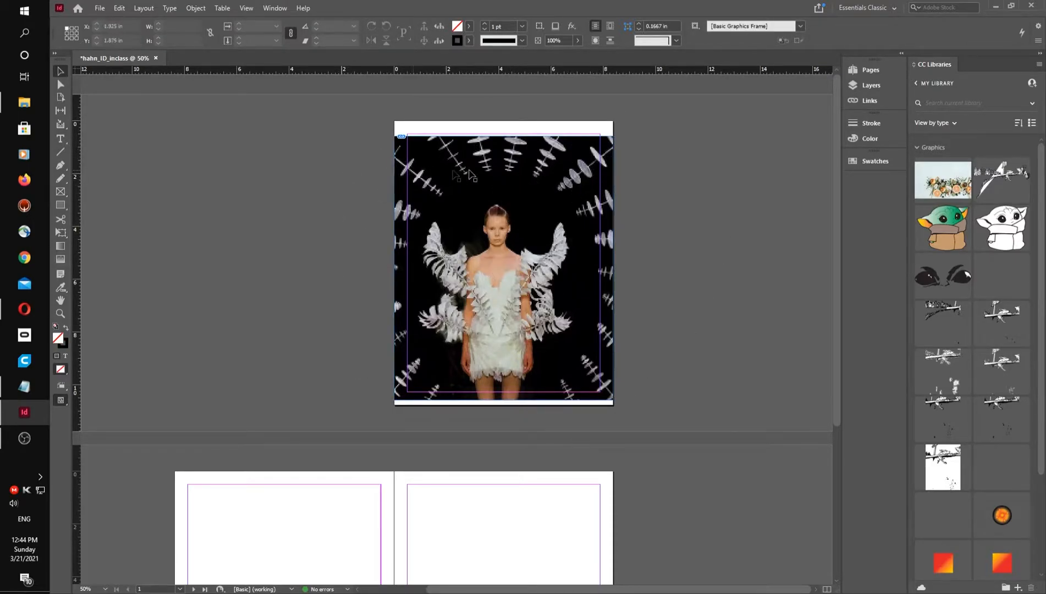
click(607, 165)
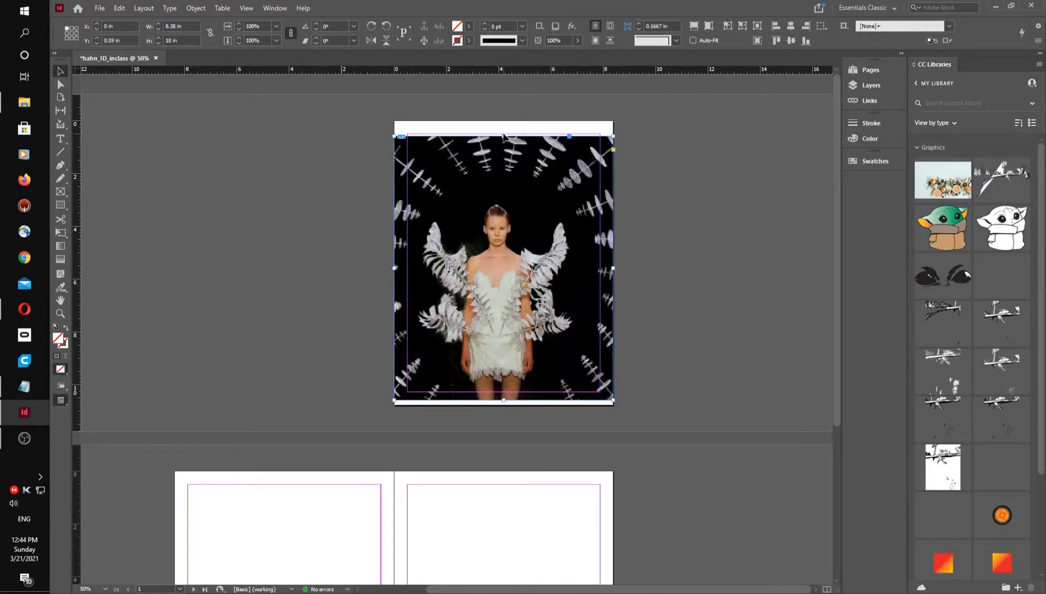
drag(505, 136, 506, 121)
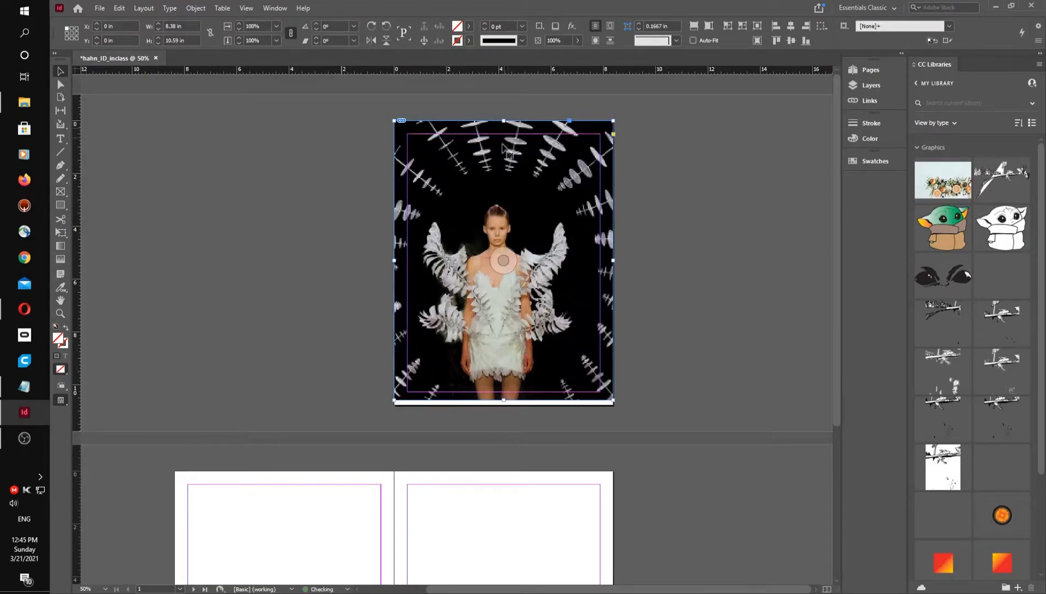
drag(505, 401, 506, 405)
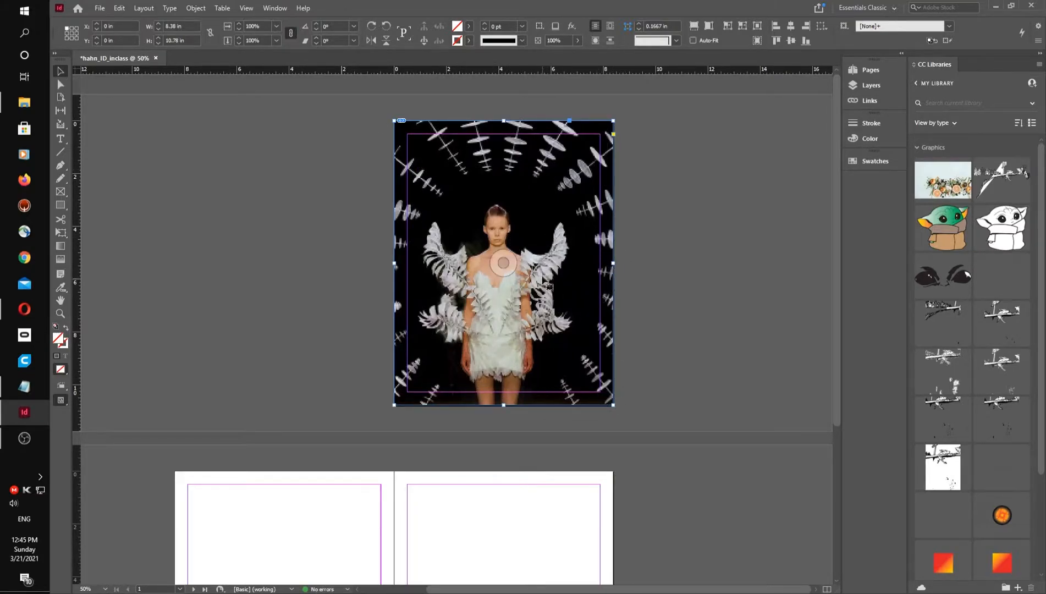
Move the image frame up to about Y -1 in, extend its bottom and left edges to the page edges, and select the image content.
drag(544, 270, 548, 246)
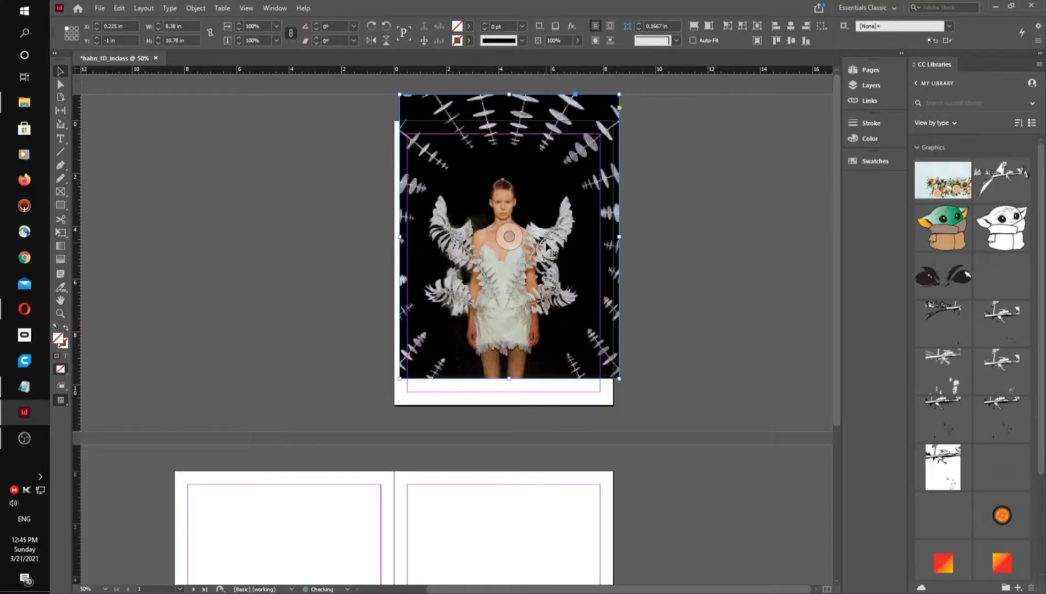
drag(510, 379, 512, 406)
drag(400, 251, 392, 250)
click(507, 251)
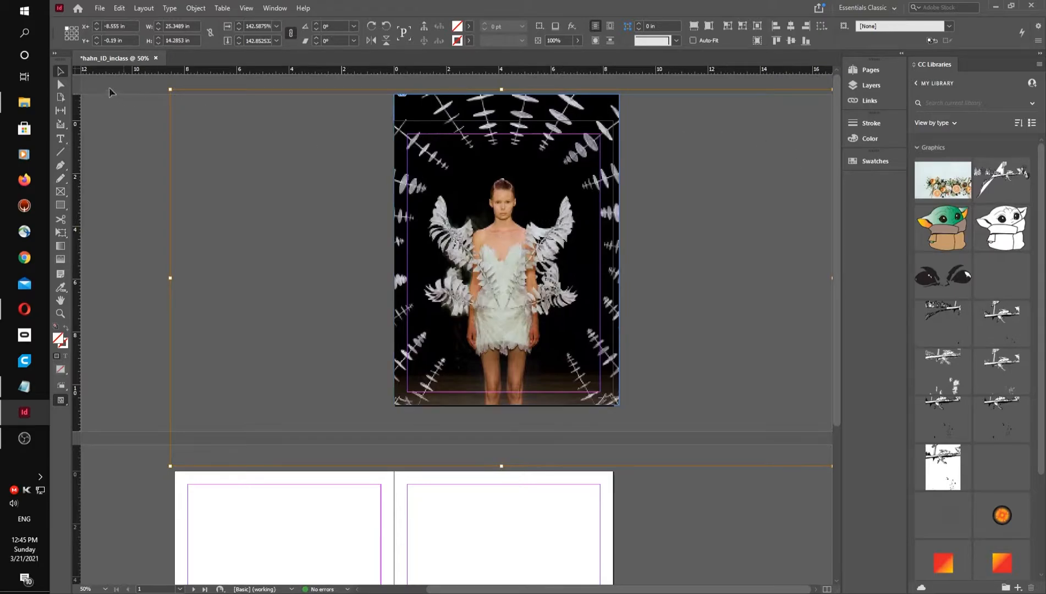
Move the first-page image frame up to about Y -2.29 in and extend its bottom edge to the page's bottom edge.
click(173, 199)
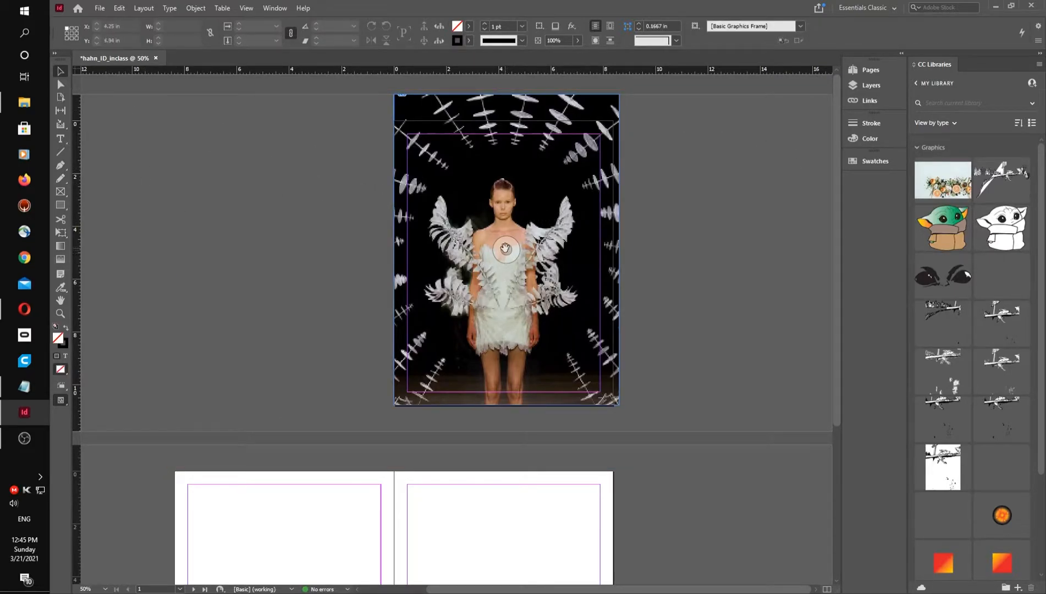
click(507, 197)
drag(506, 199, 507, 168)
drag(507, 373, 507, 405)
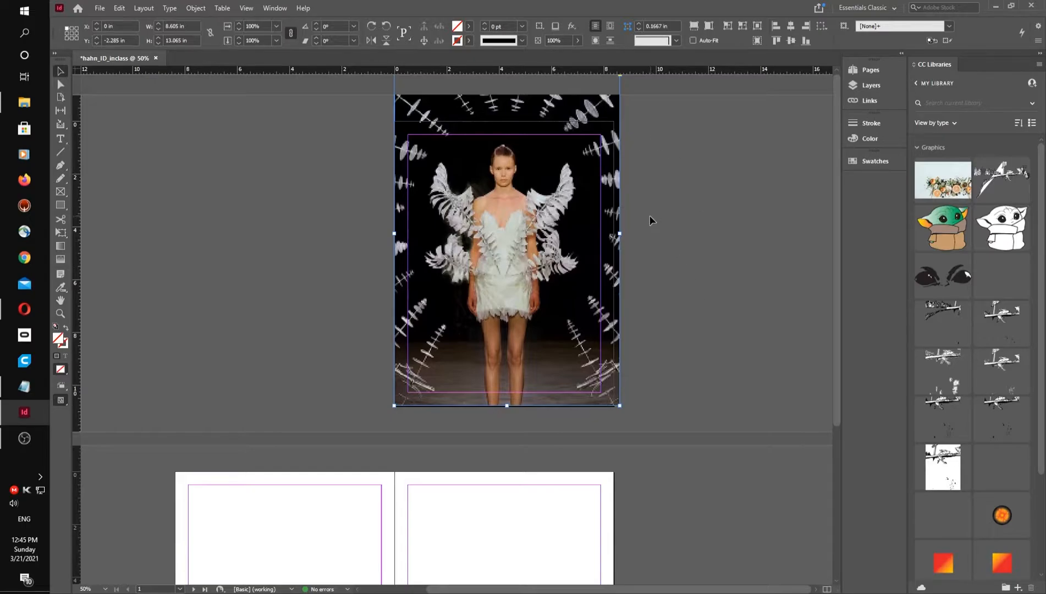
Crop the image frame's top edge to the top of the first page, making the frame 10.78 in high, and deselect it.
key(ctrl+minus)
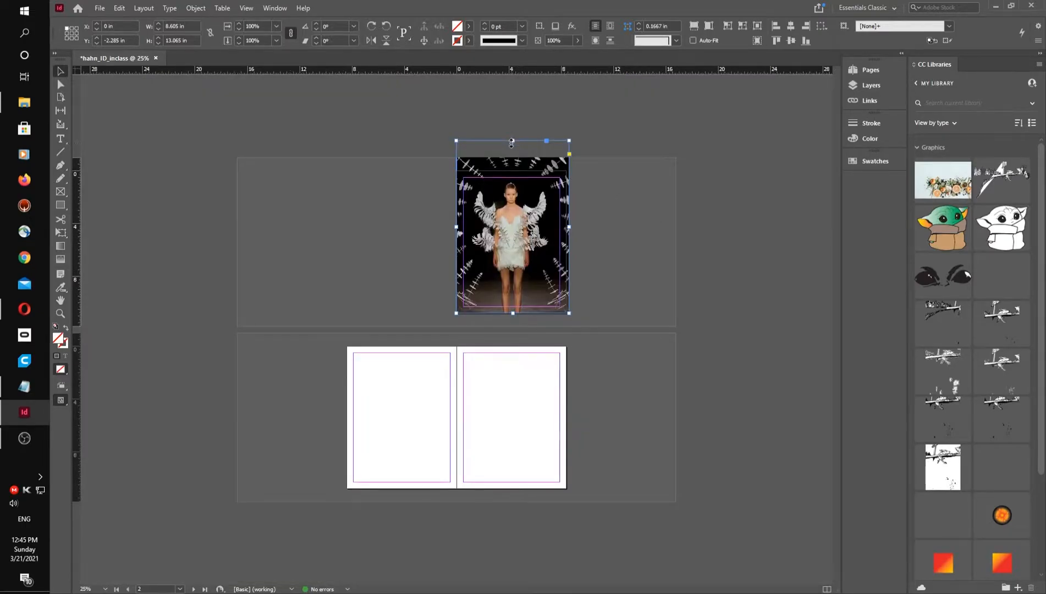
drag(512, 143, 512, 173)
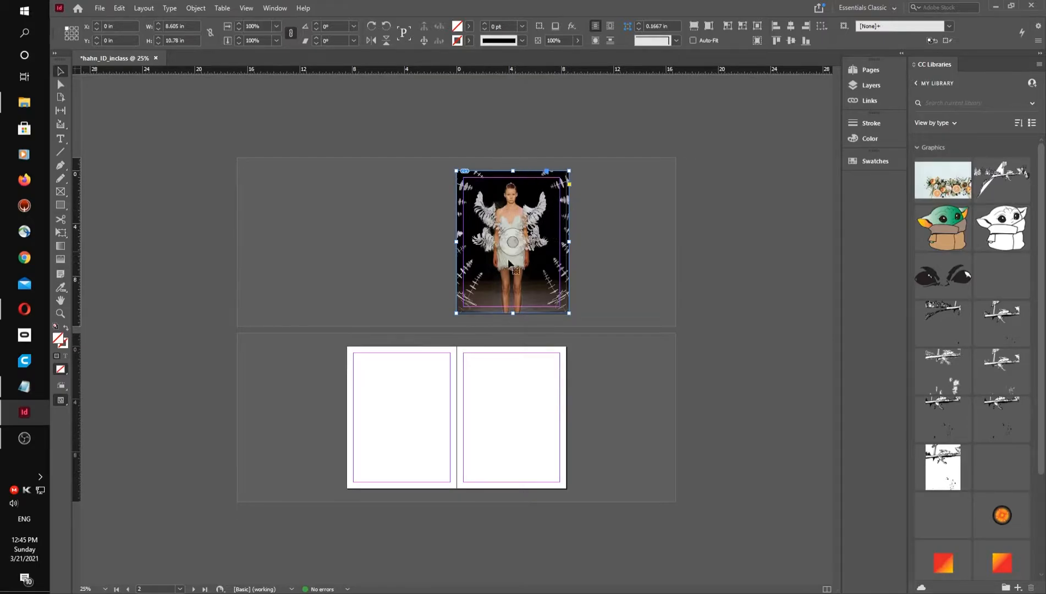
click(515, 241)
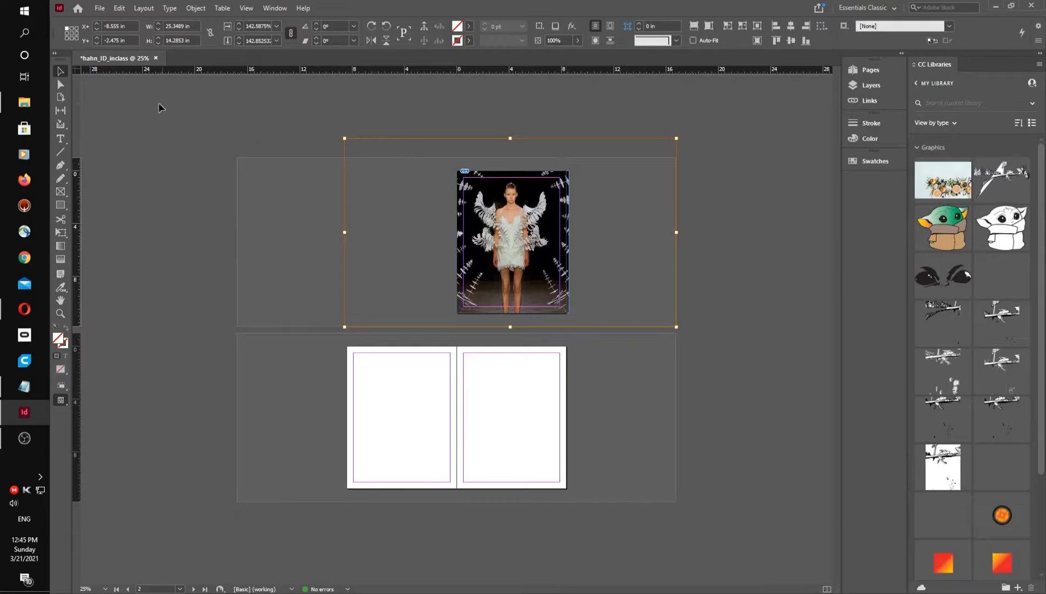
click(287, 112)
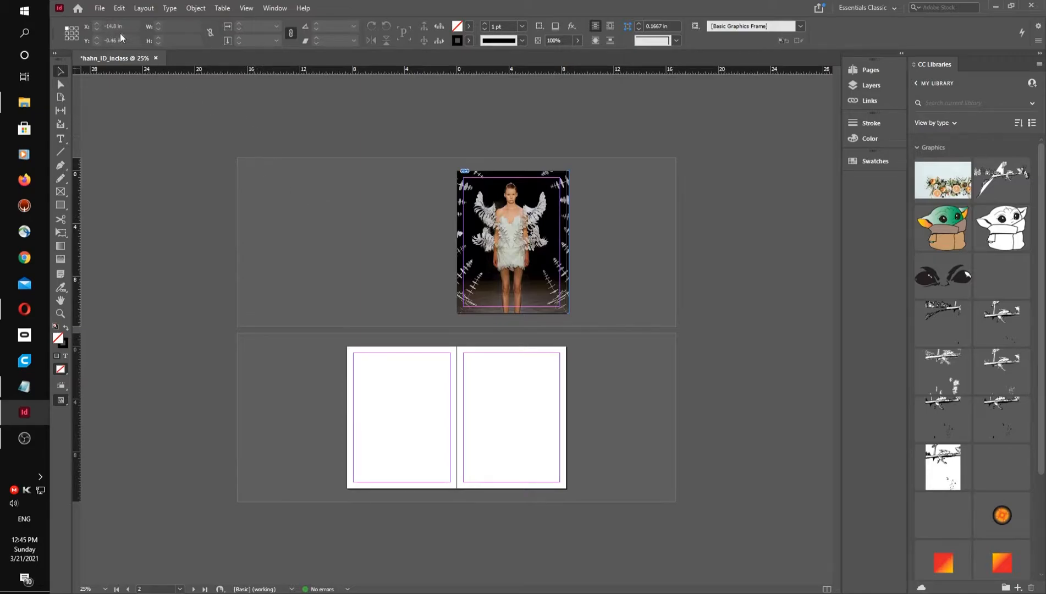
Place Iris_van_Herpen_1331444932905.jpg on the second page and move it to about X -4.57 in, Y -1.875 in.
click(99, 8)
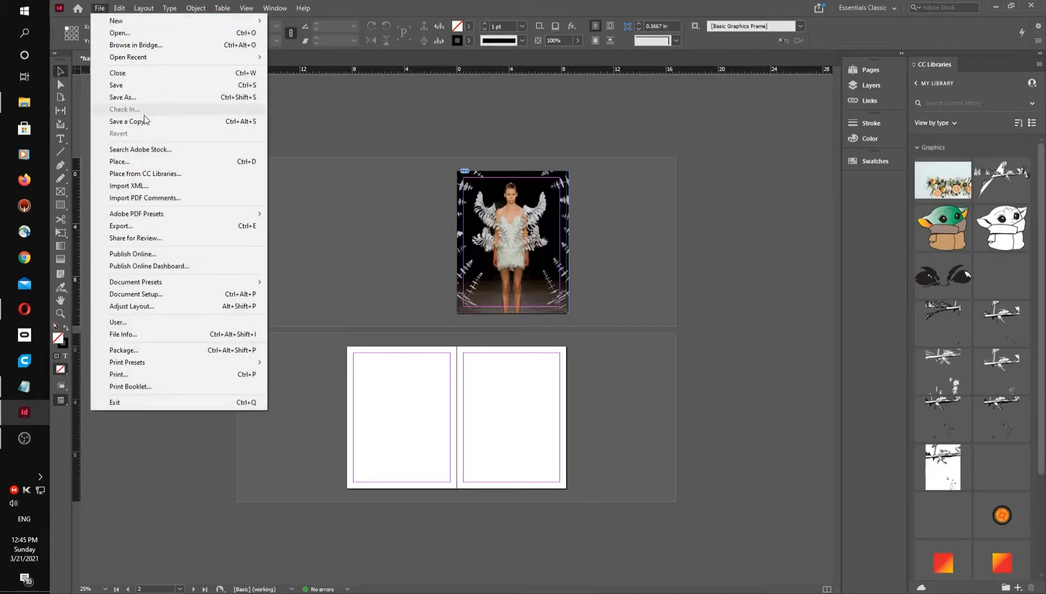
click(182, 162)
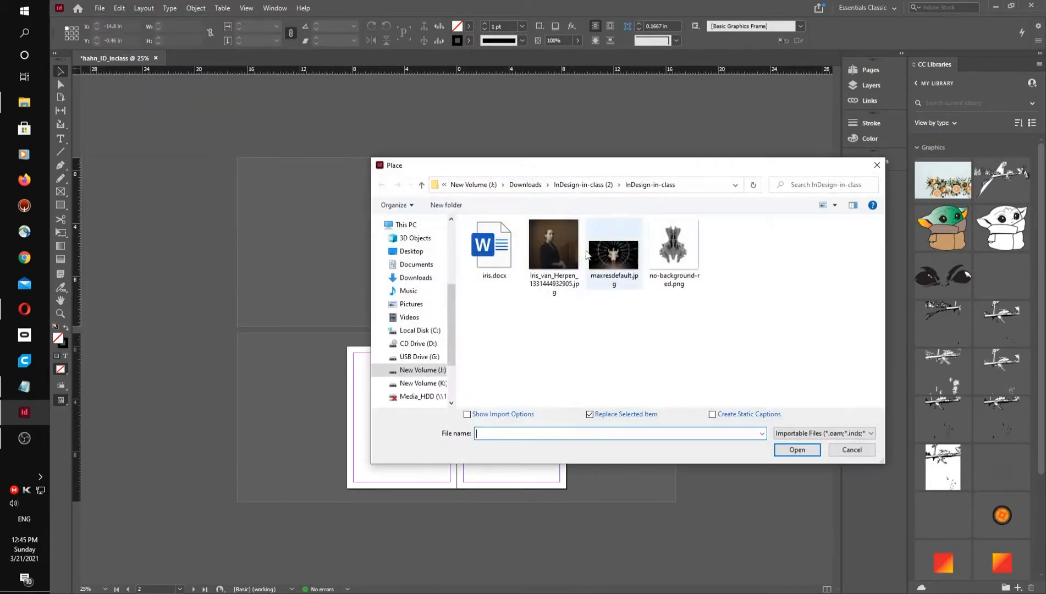
click(555, 248)
click(787, 450)
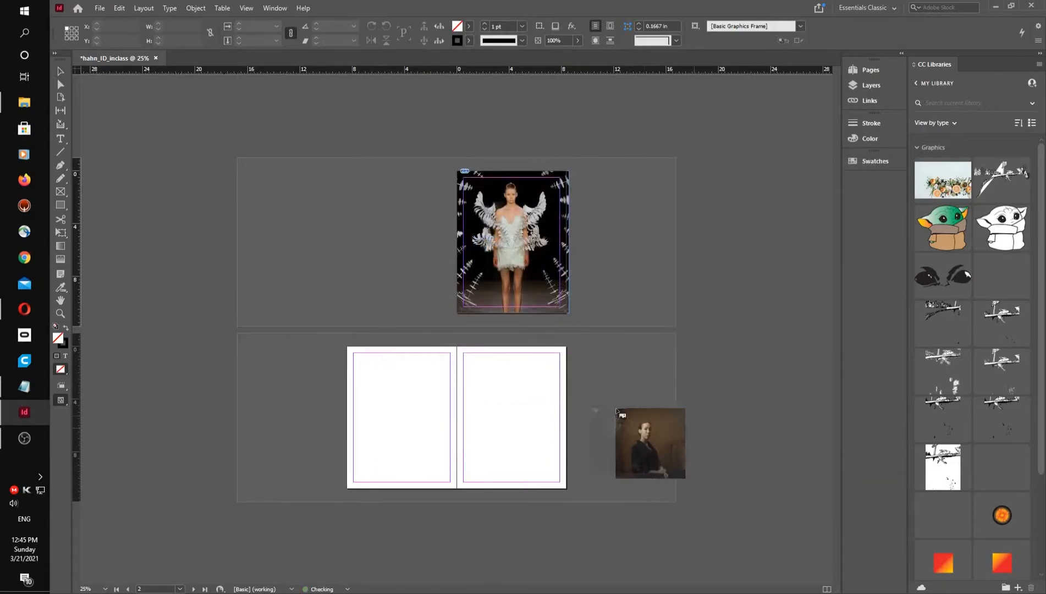
click(368, 358)
drag(558, 429, 503, 416)
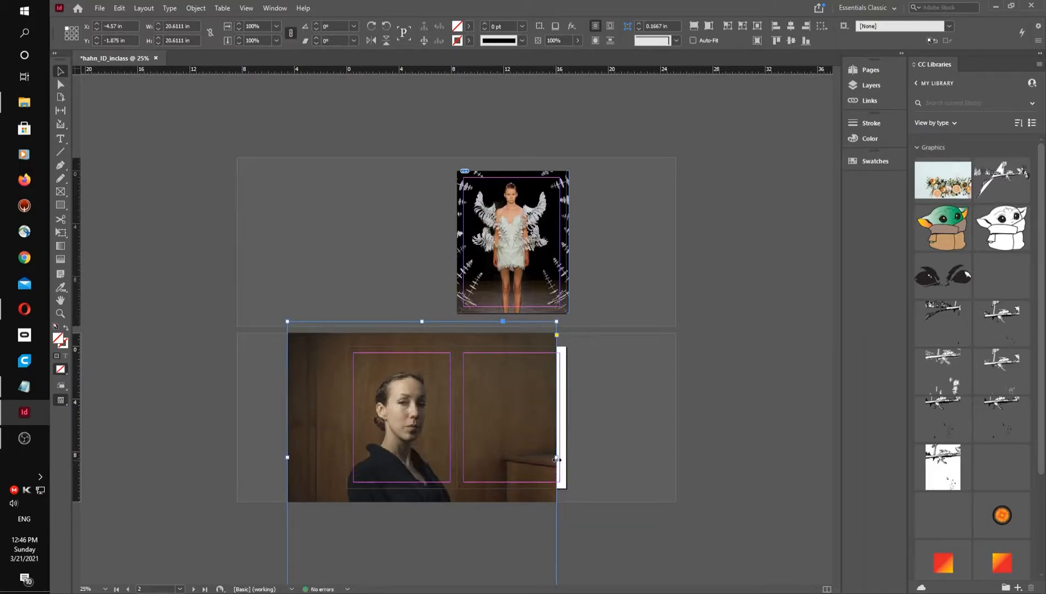
Crop the portrait's frame on all four sides to the second page's edges, 8.38 in wide and 10.78 in high.
drag(555, 469, 457, 466)
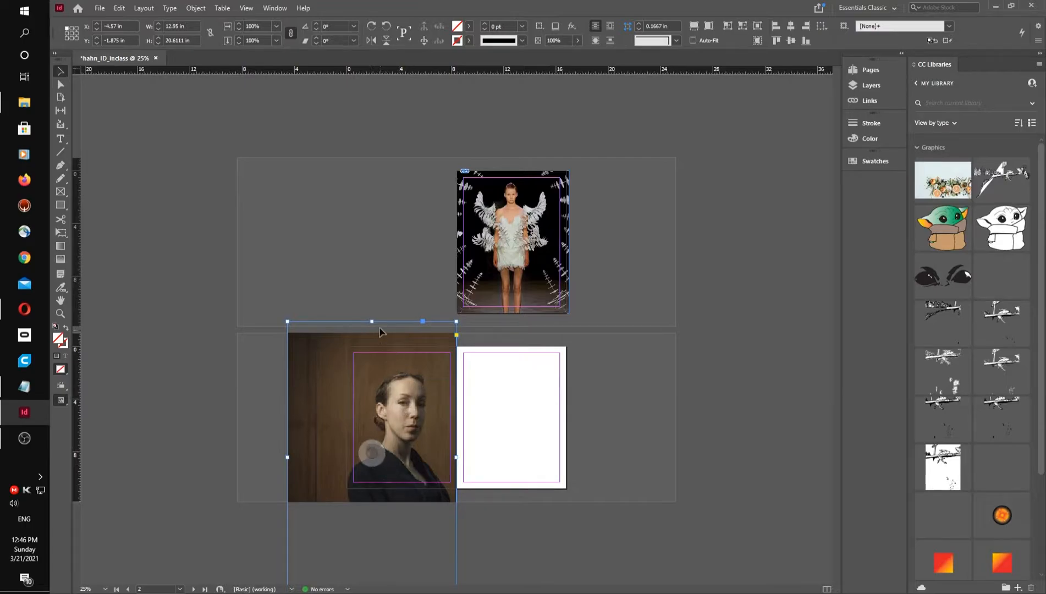
drag(372, 321, 371, 332)
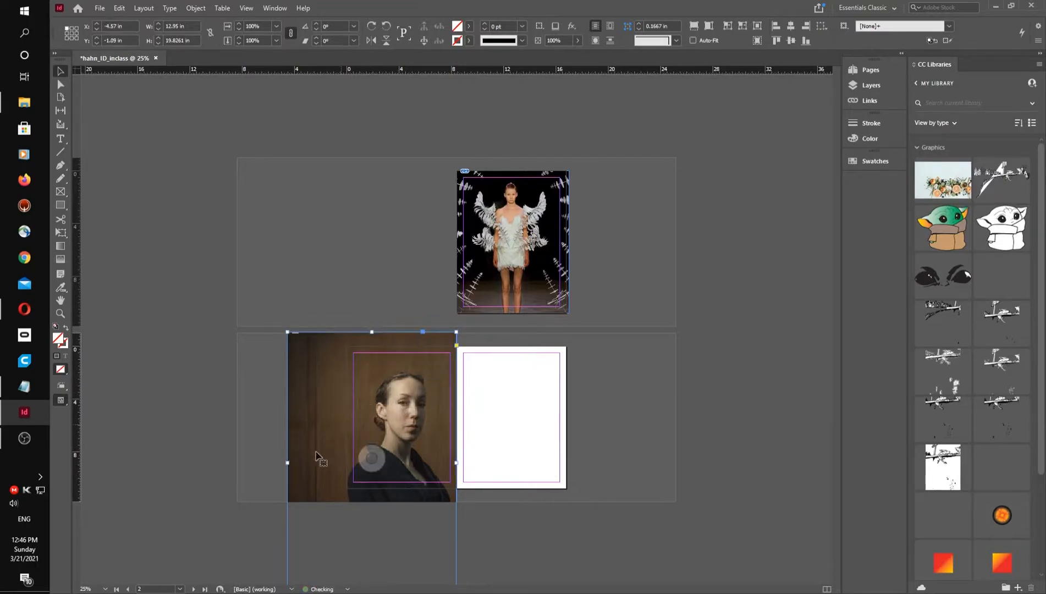
drag(288, 463, 347, 461)
drag(403, 333, 403, 346)
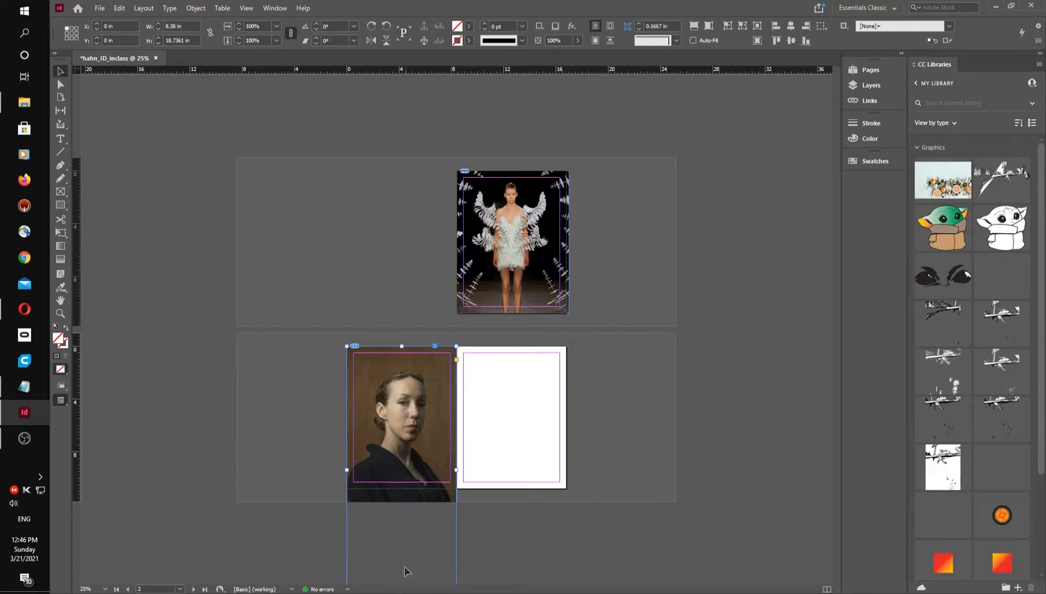
key(ctrl+minus)
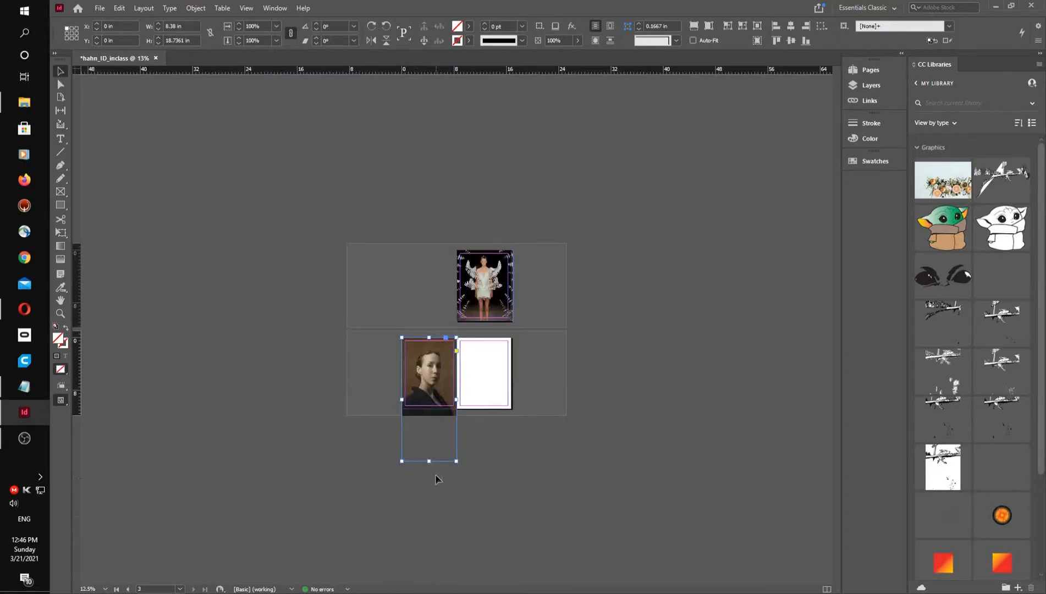
drag(428, 459, 431, 409)
key(ctrl+0)
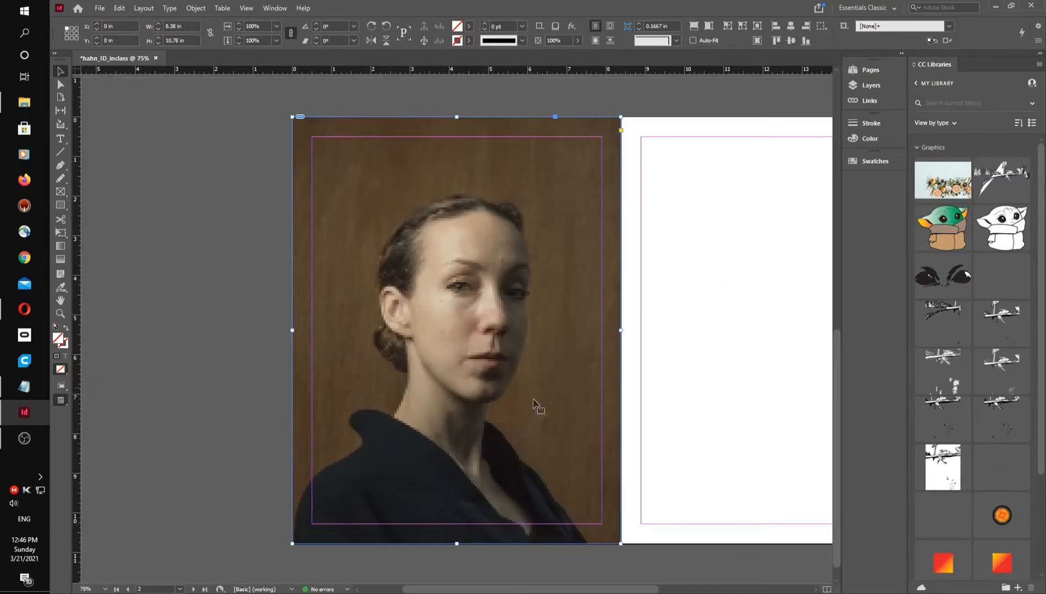
drag(540, 408, 402, 379)
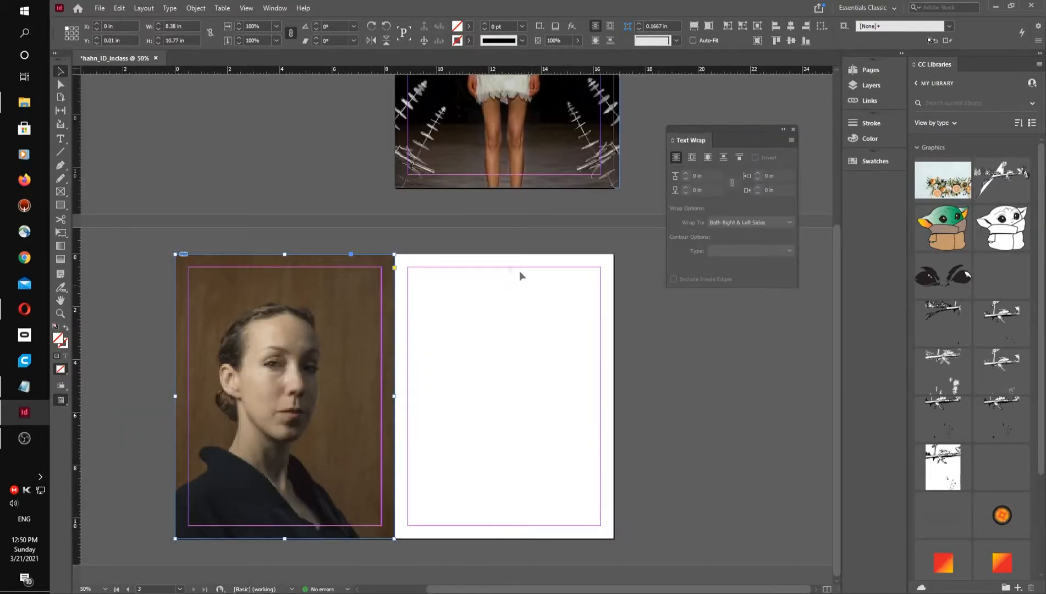
Place no-background-red.png at full size near the upper inner corner of the third page.
click(488, 288)
click(100, 10)
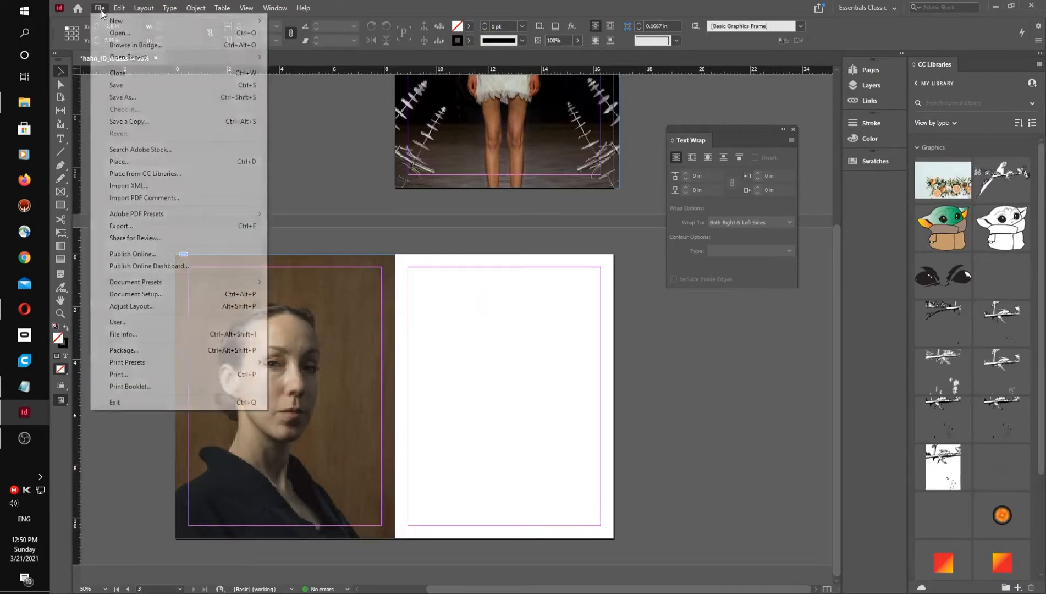
click(120, 162)
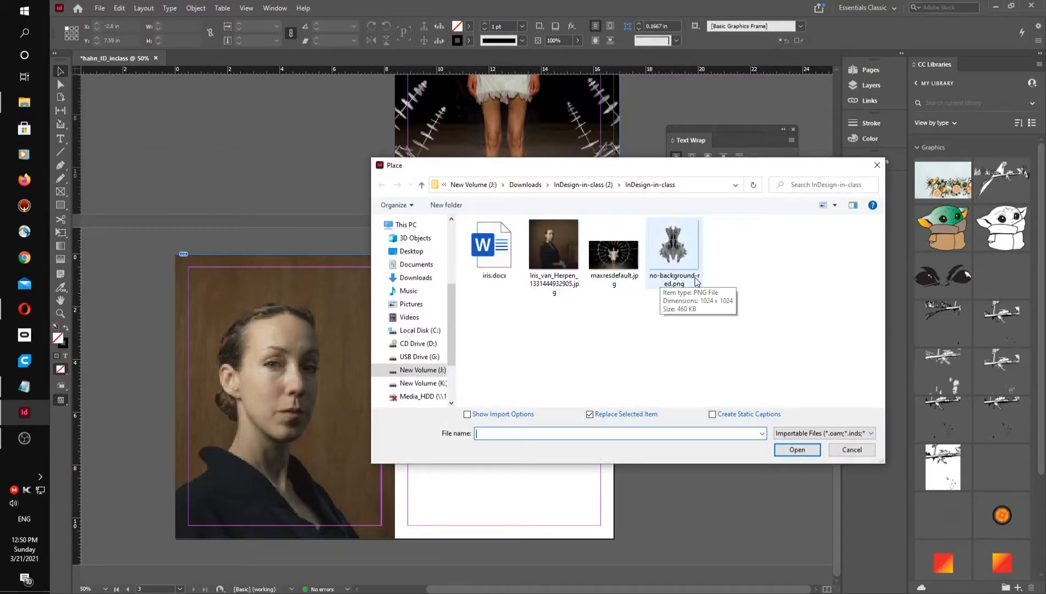
click(678, 248)
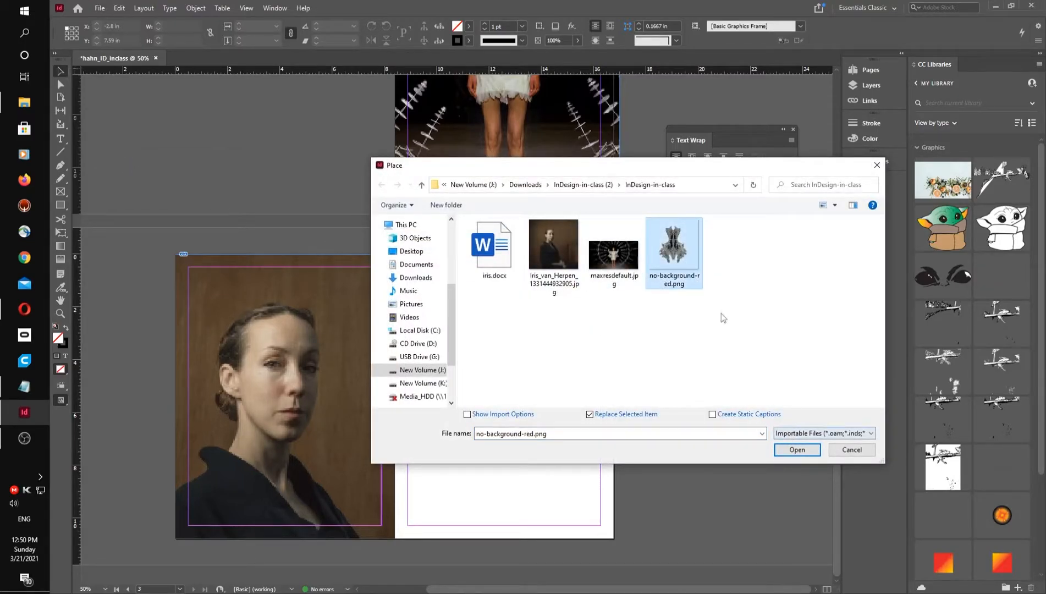
click(782, 446)
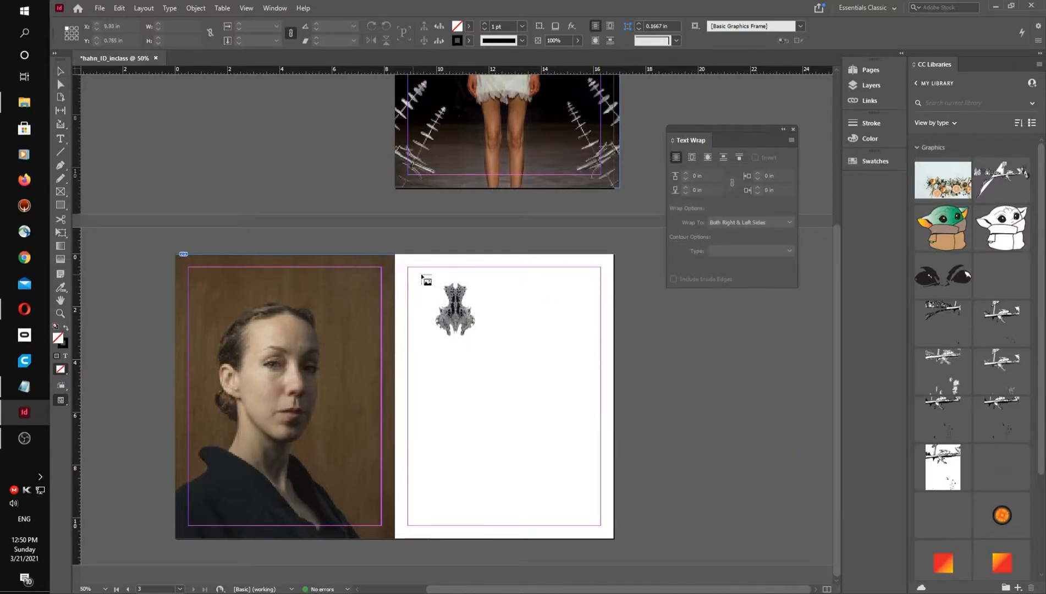
click(403, 258)
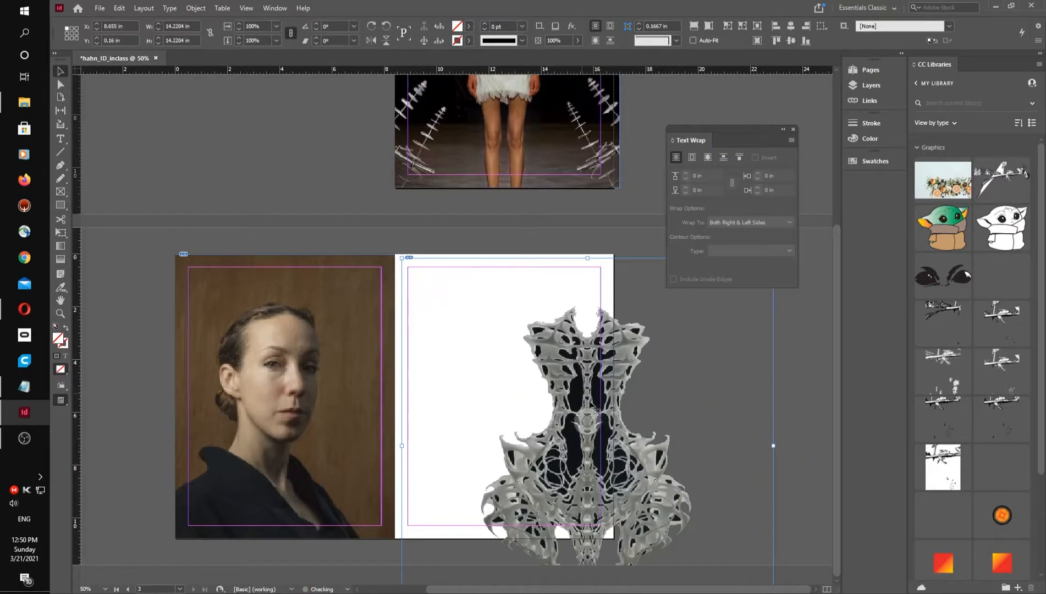
Move the dress image across the spread's spine to about X 2.54 in, Y -1.79 in, with its frame's outer edge on the page edge.
drag(574, 355, 470, 317)
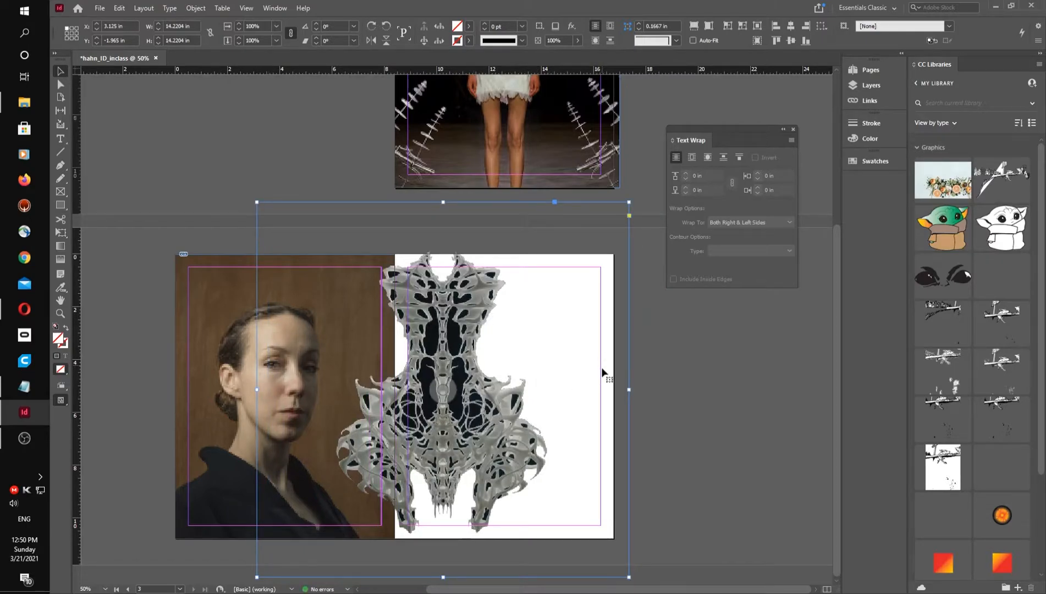
key(ctrl+minus)
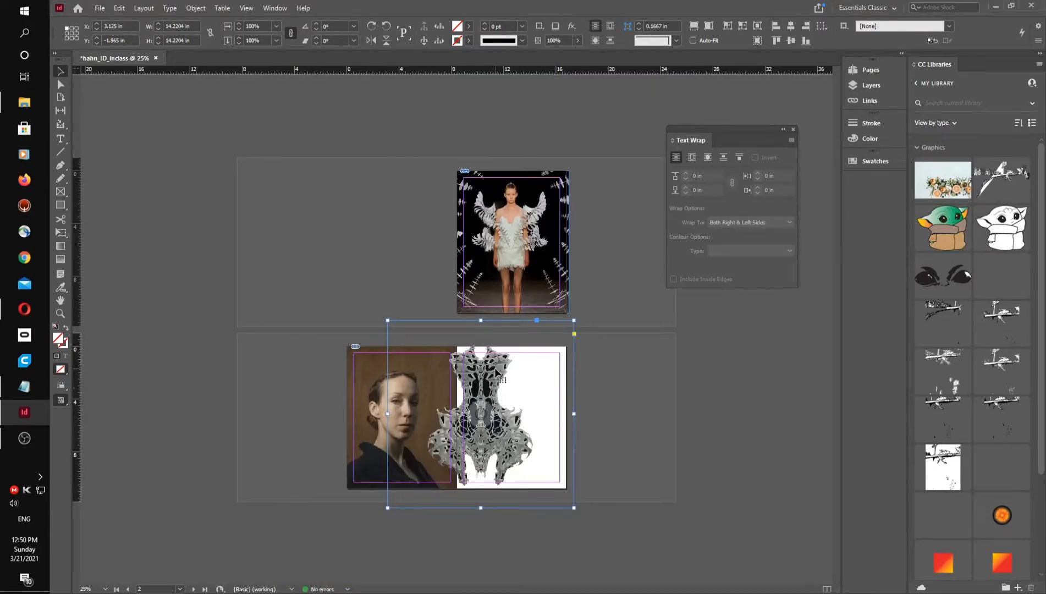
drag(510, 373, 490, 374)
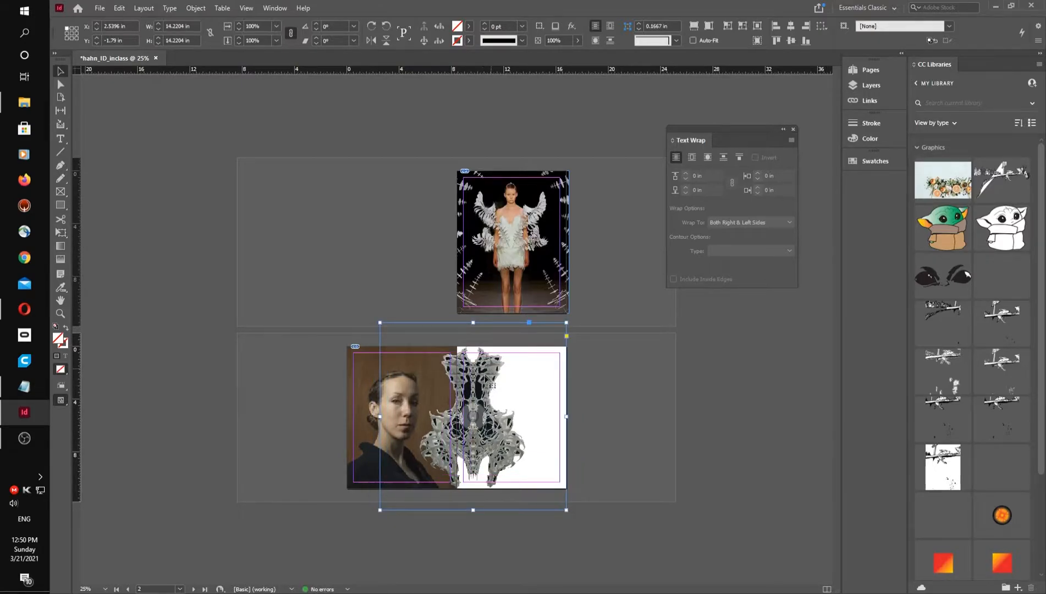
Enlarge the dress image content proportionally to about 129.5% and reposition it around the center of its frame.
click(475, 418)
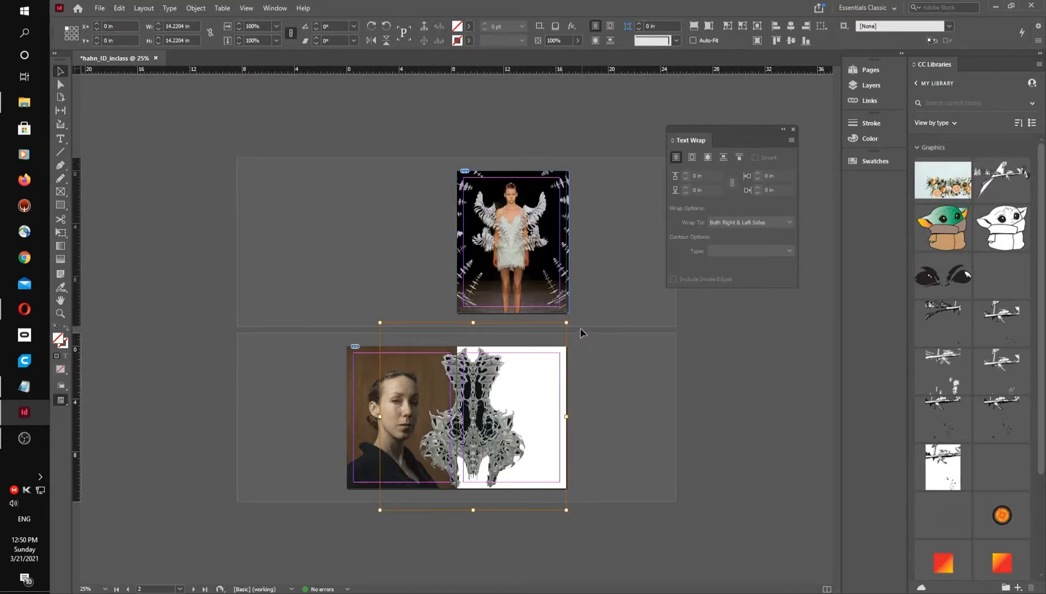
drag(568, 322, 660, 394)
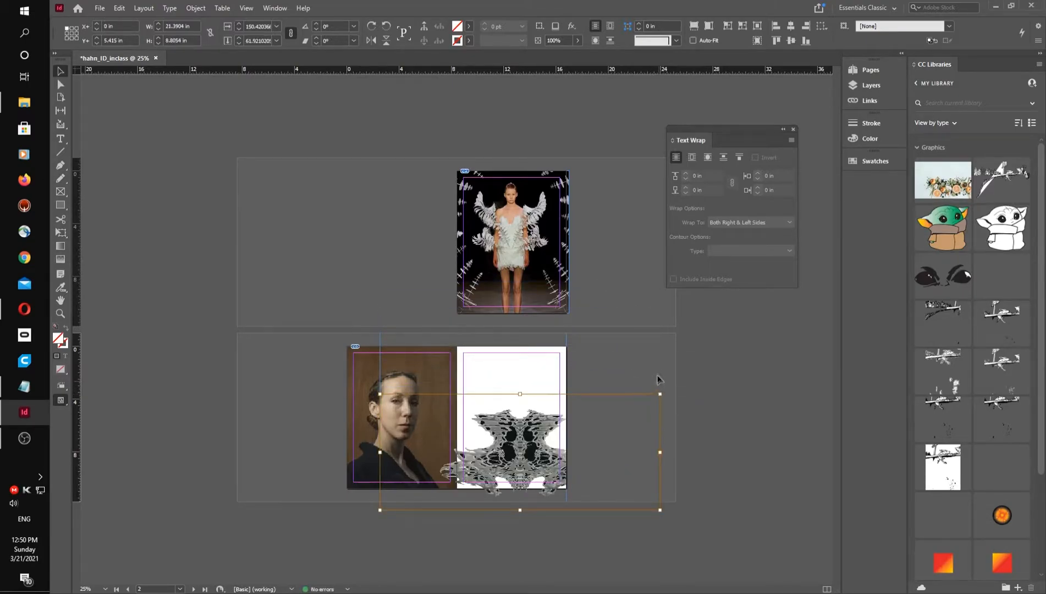
key(ctrl+z)
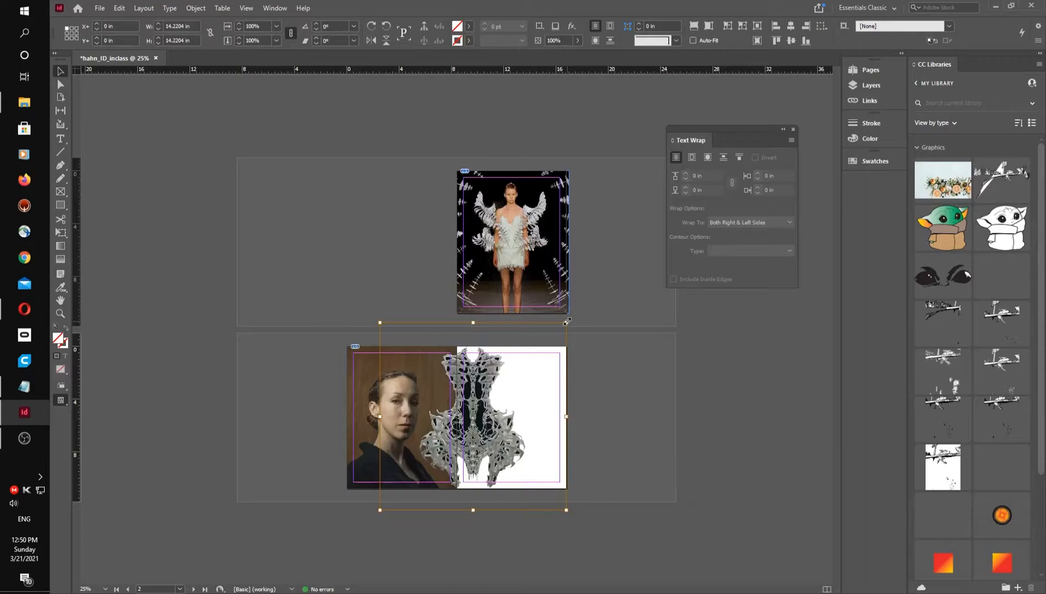
drag(568, 322, 683, 203)
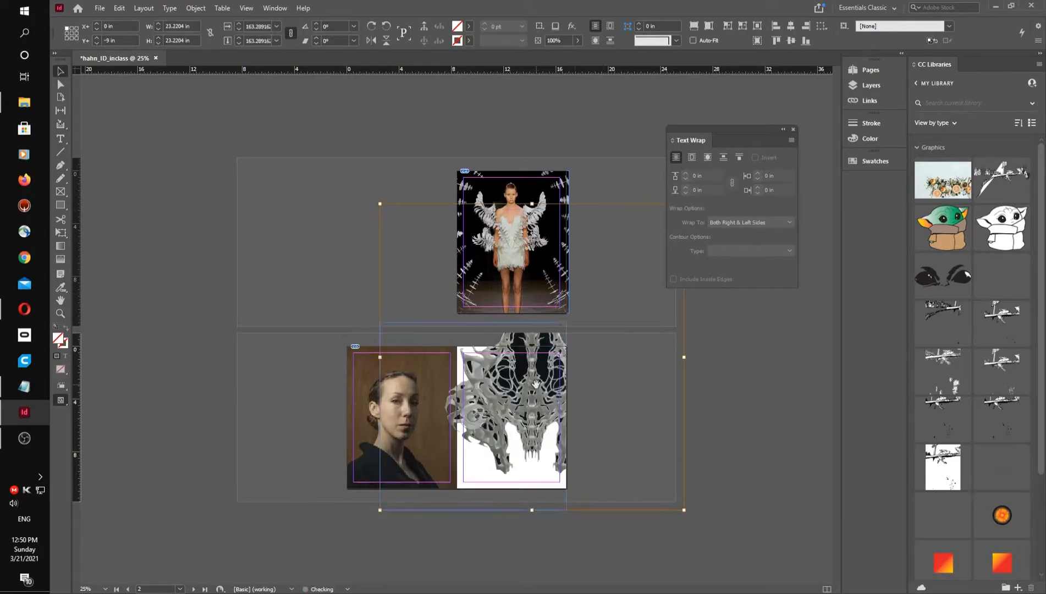
drag(536, 383, 491, 440)
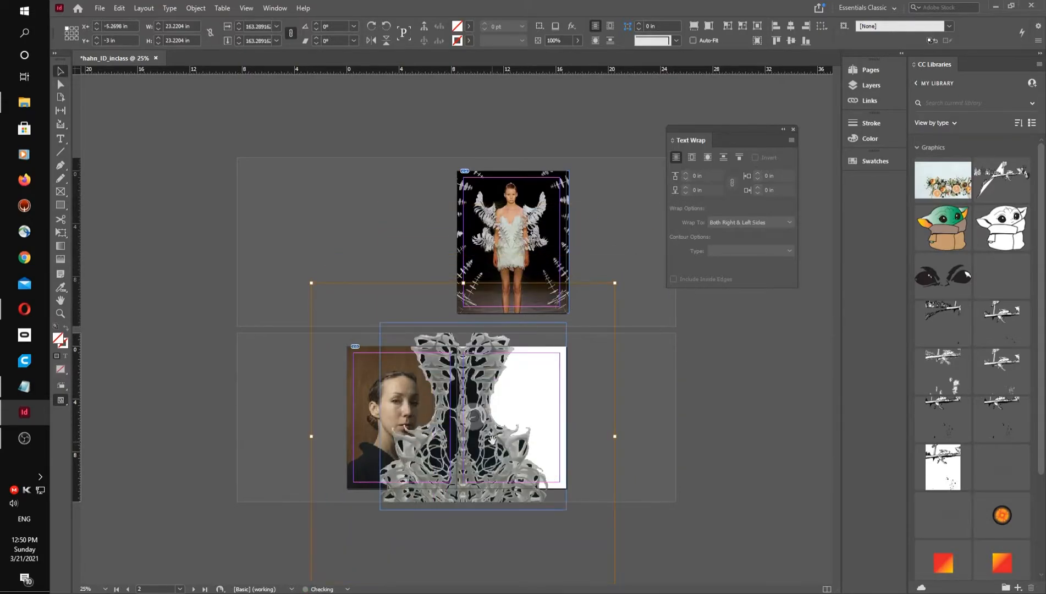
drag(616, 283, 552, 347)
drag(459, 472, 495, 426)
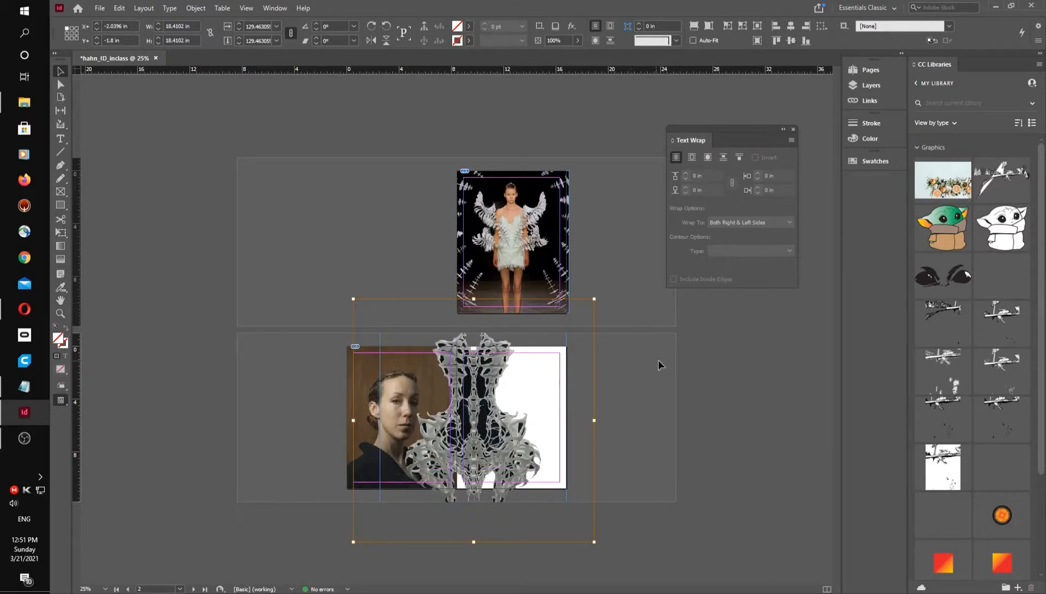
click(696, 358)
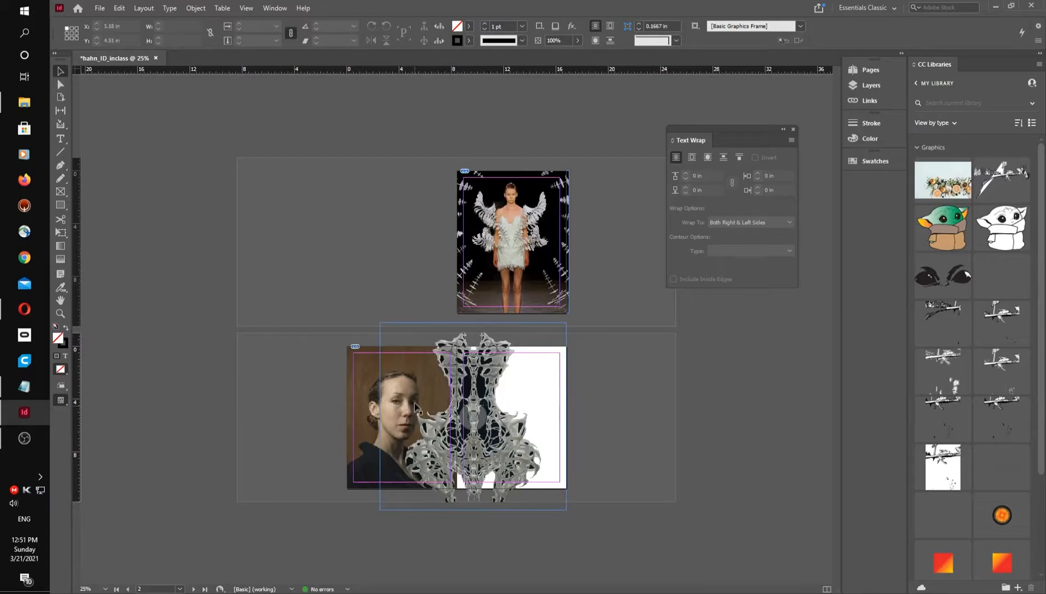
Crop the dress image's frame to the third page's spine, top and bottom edges, making it 8.38 in wide and 10.78 in high.
click(383, 358)
drag(382, 417, 457, 417)
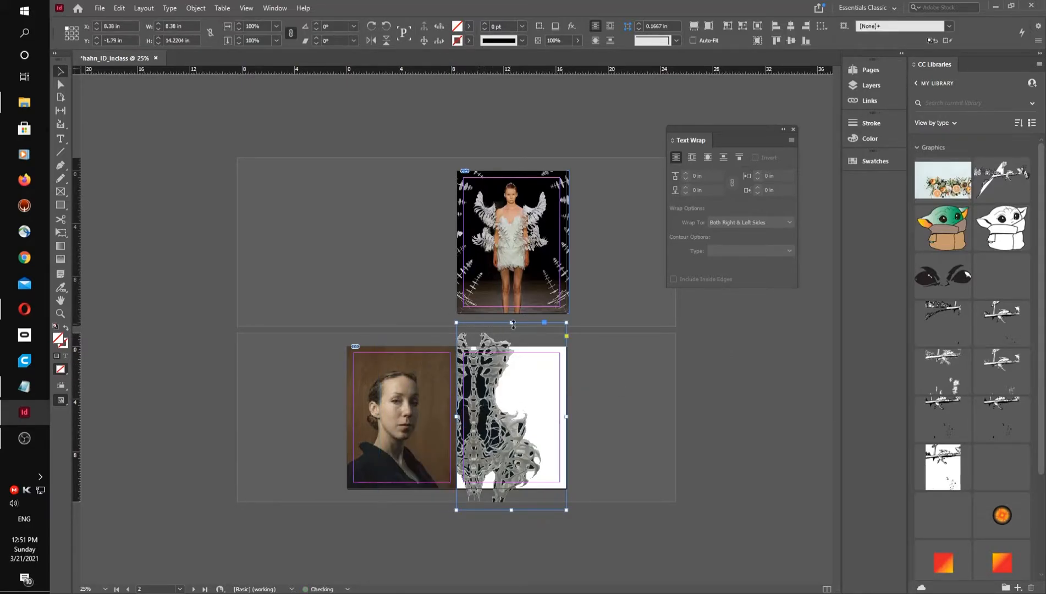
drag(511, 322, 513, 346)
drag(510, 512, 511, 489)
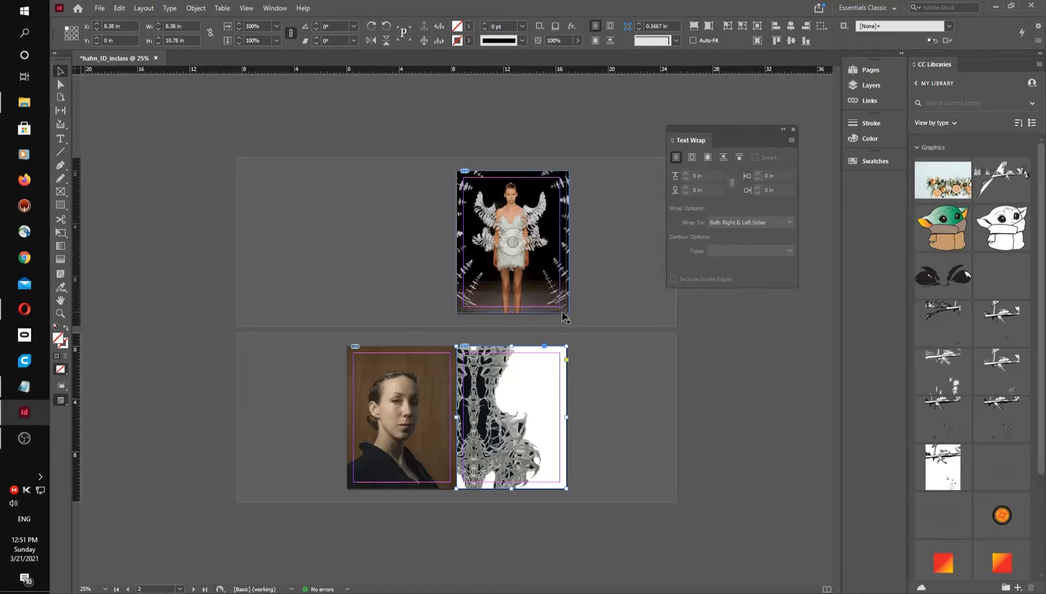
Close the floating Text Wrap panel to clear the view of the third page.
key(ctrl+equal)
key(ctrl+equal)
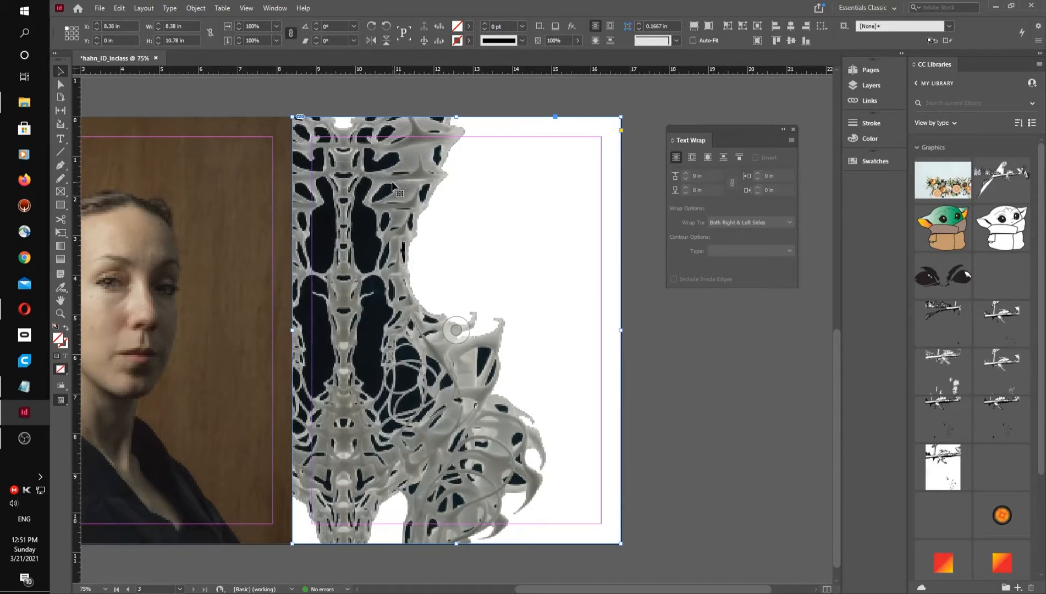
click(793, 130)
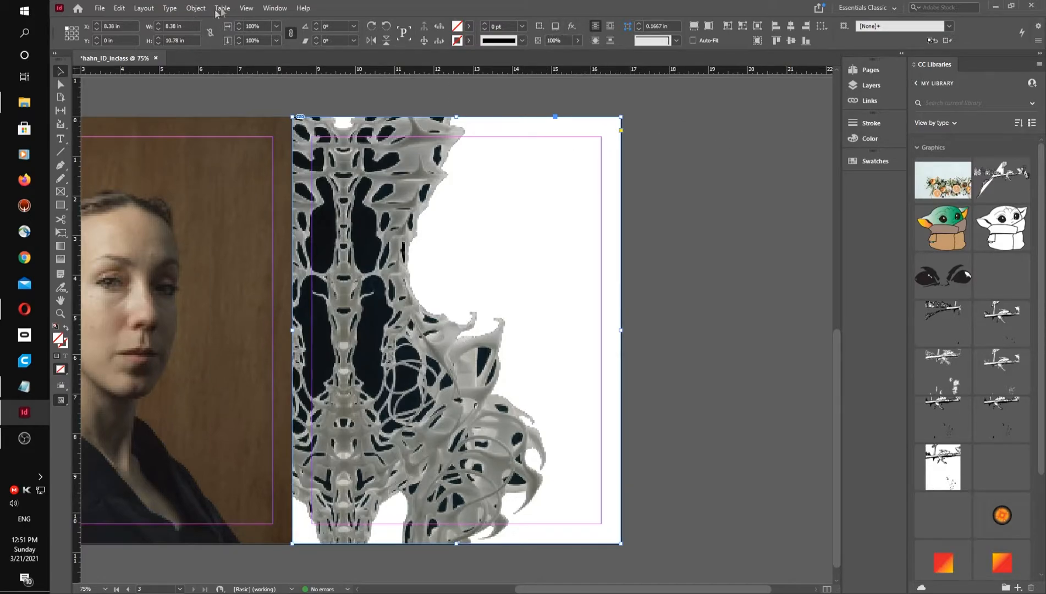
Wrap text around the dress image's object shape with the contour type Select Subject.
click(269, 8)
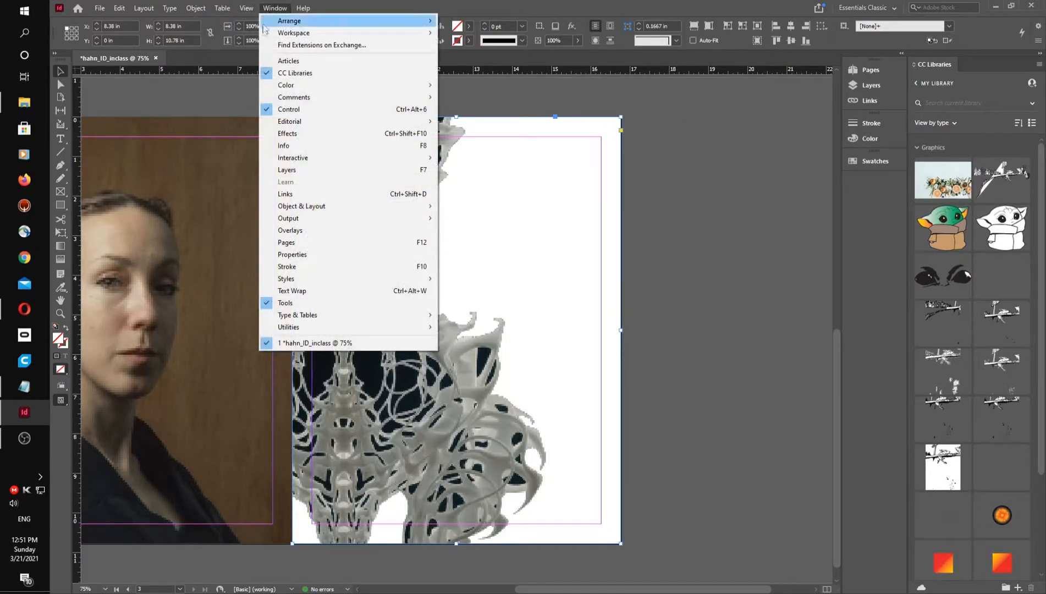
click(292, 291)
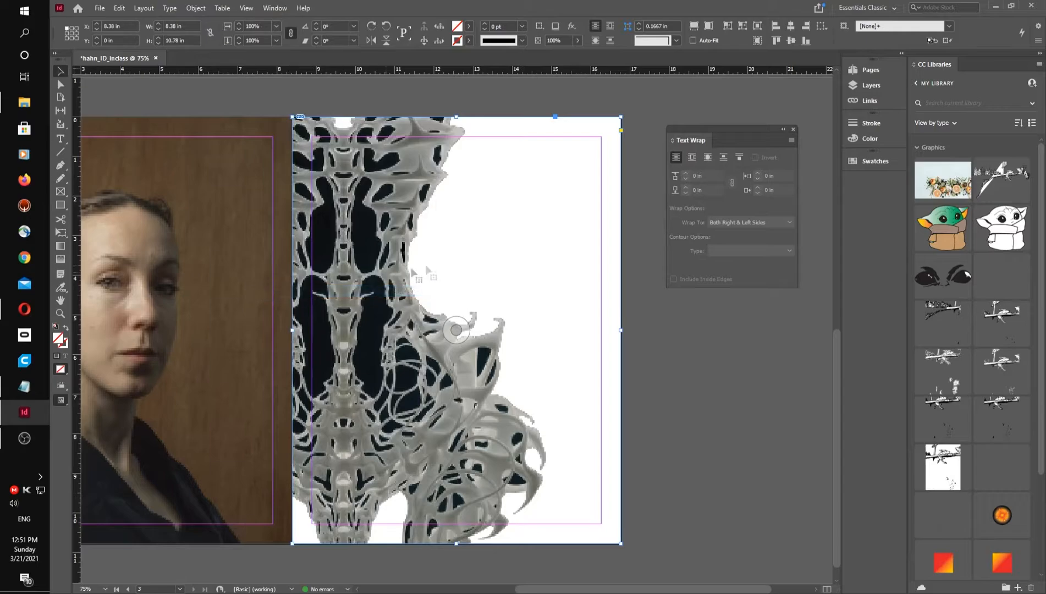
click(708, 159)
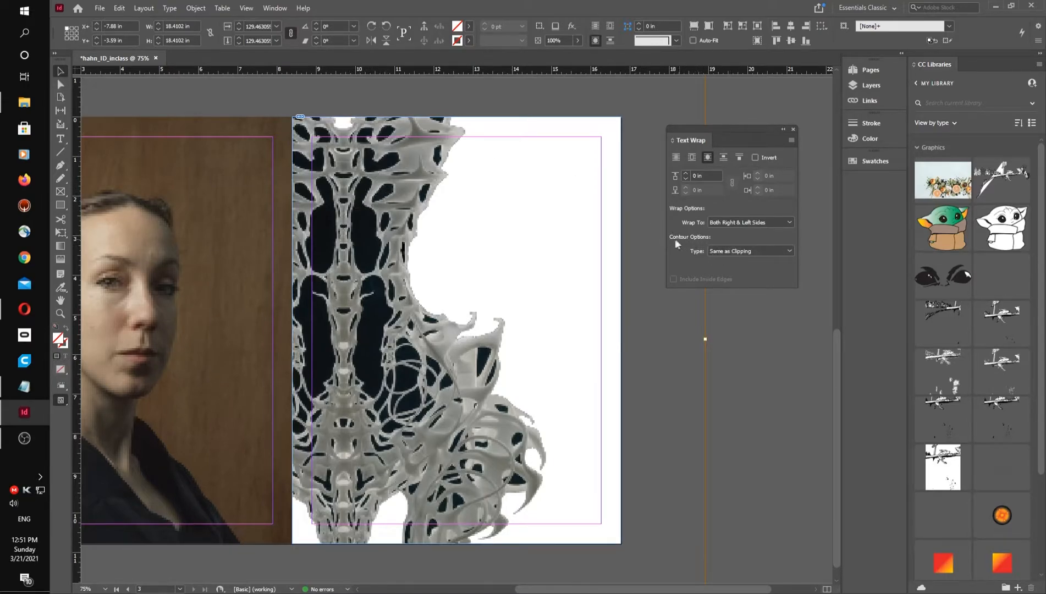
click(721, 251)
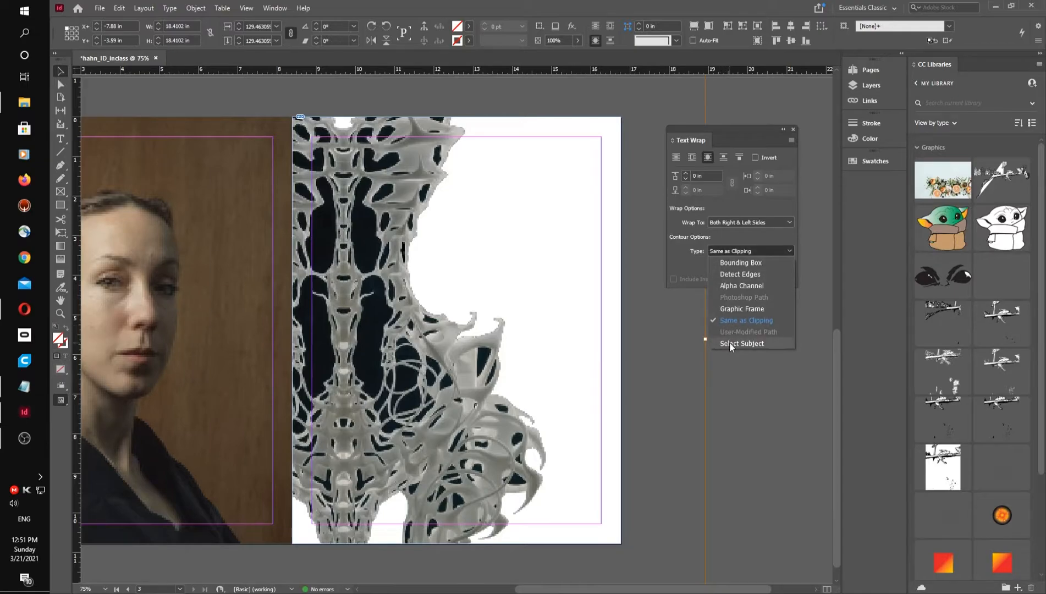
click(731, 343)
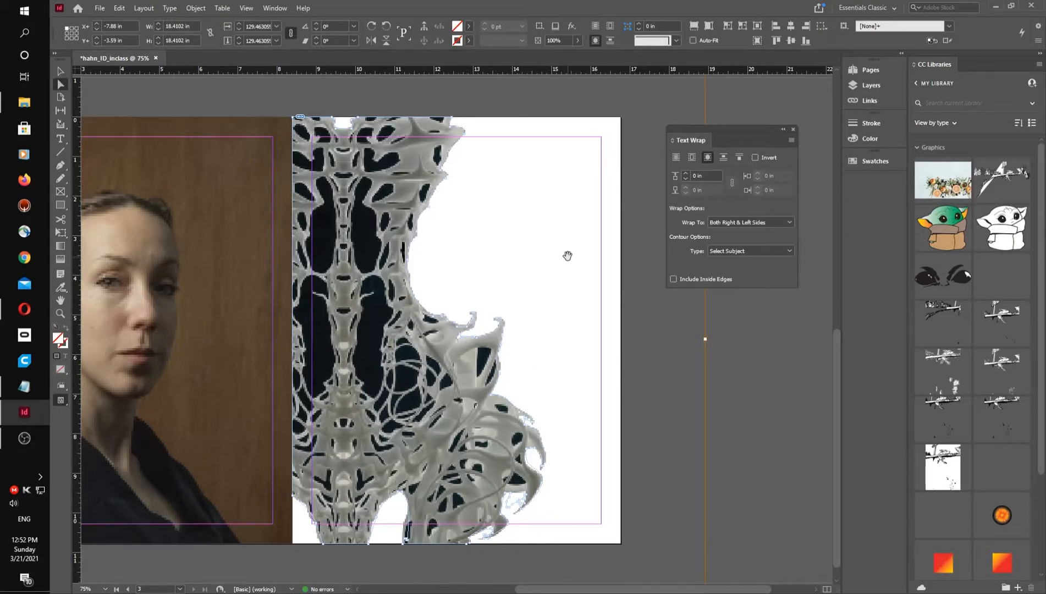
Set the dress image's text wrap offset to 0.25 in.
click(685, 174)
click(685, 174)
click(685, 174)
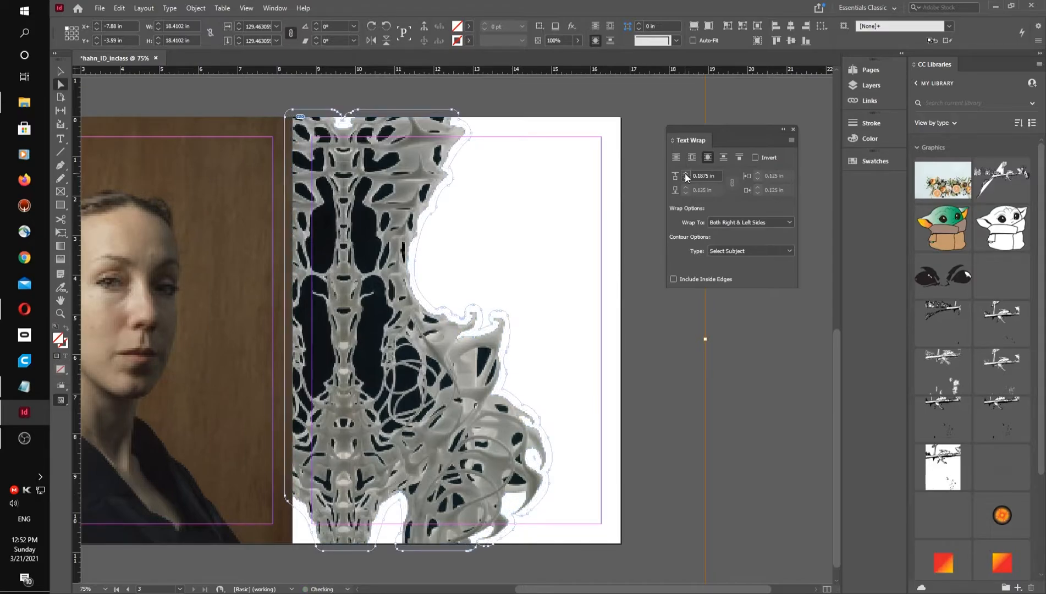
click(685, 174)
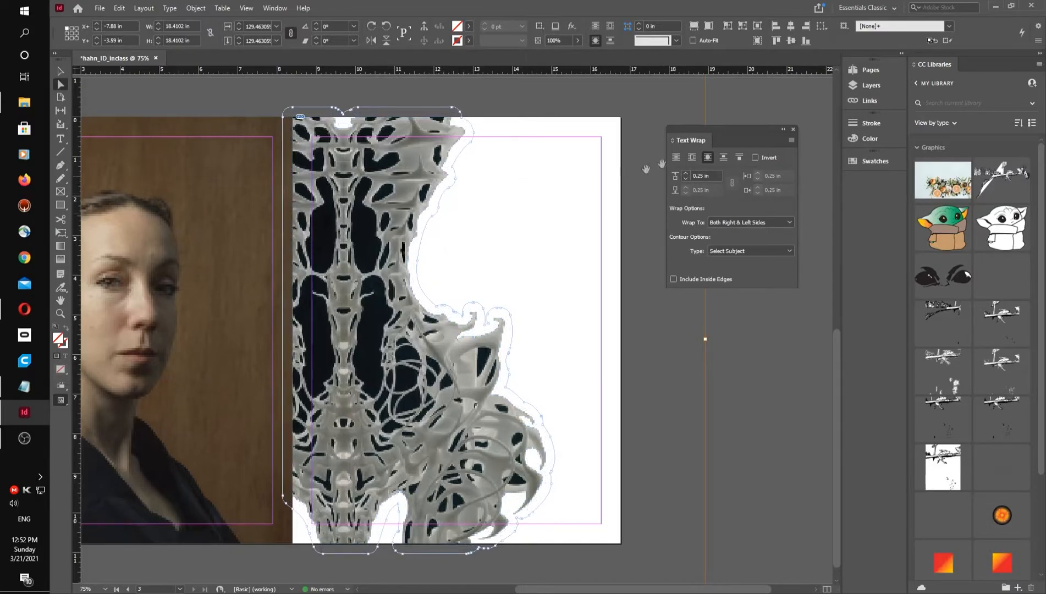
click(685, 178)
click(685, 179)
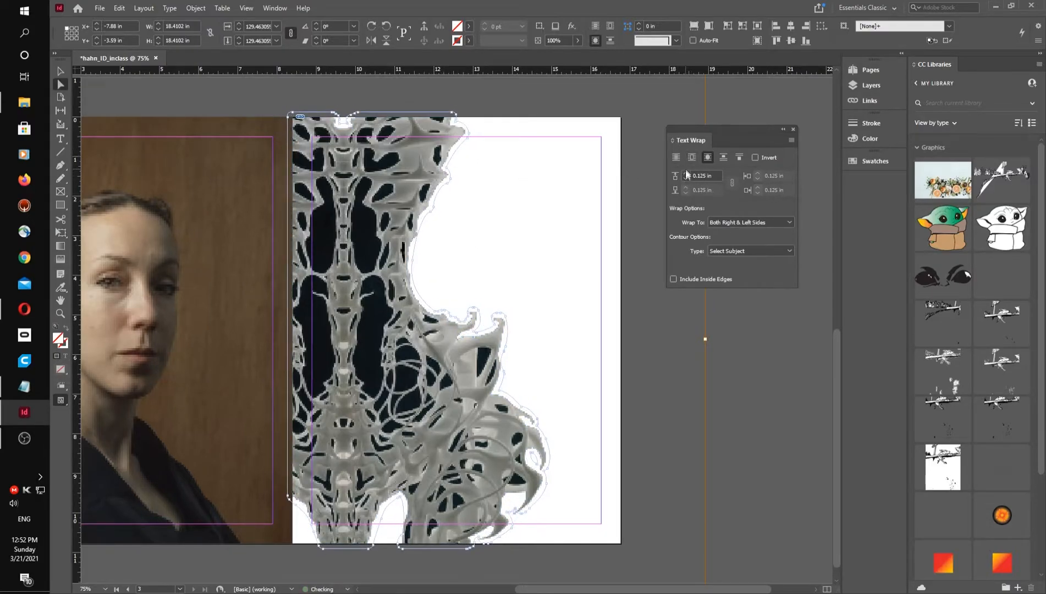
click(686, 174)
click(686, 175)
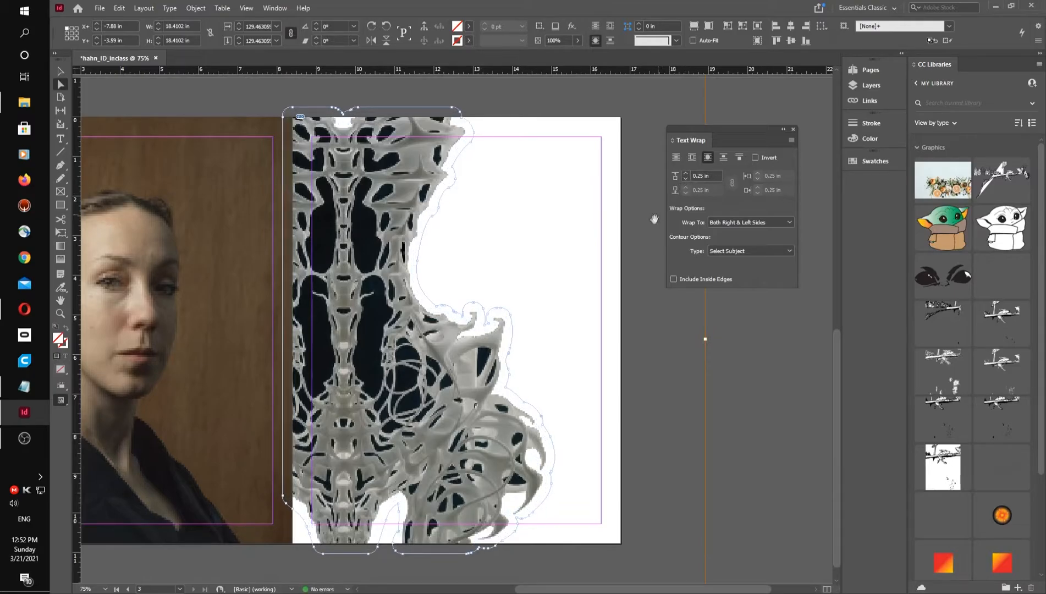
Deselect the dress image and load iris.docx for placing in the document.
scroll(616, 340, up, 2)
scroll(600, 327, down, 2)
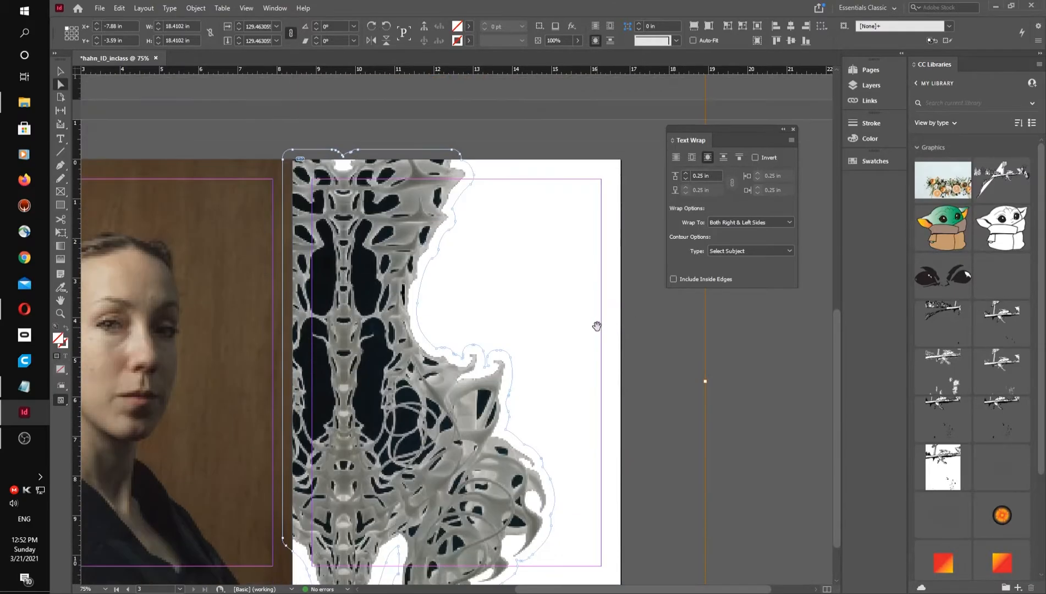
scroll(573, 323, down, 2)
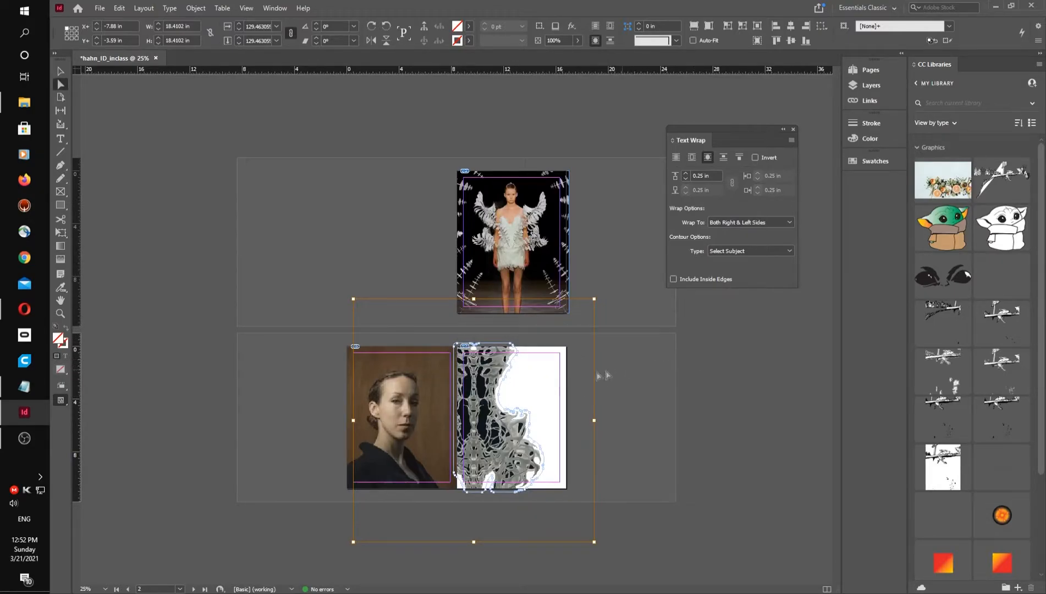
click(60, 71)
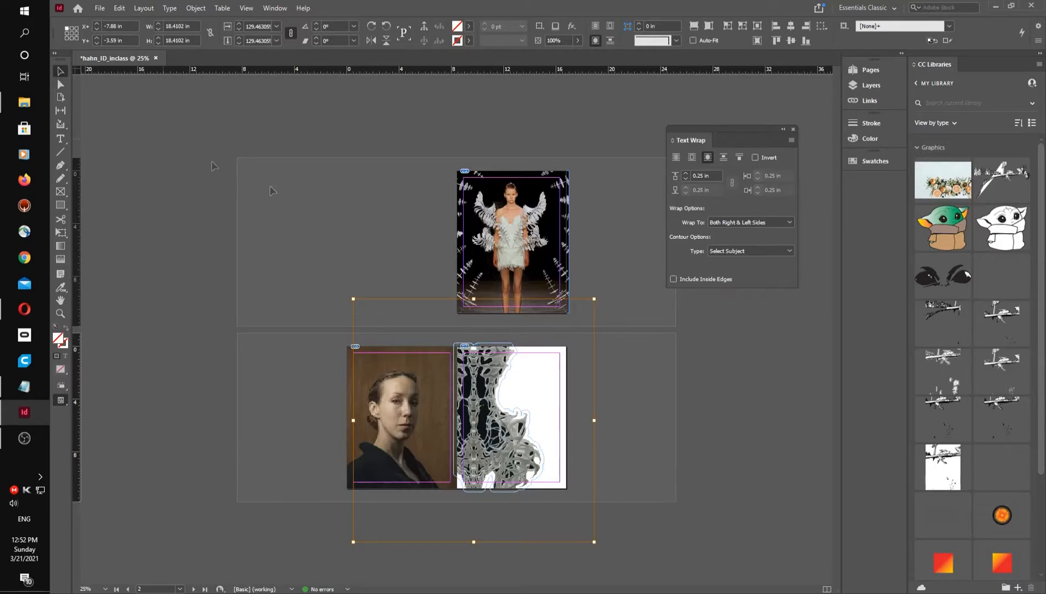
click(721, 372)
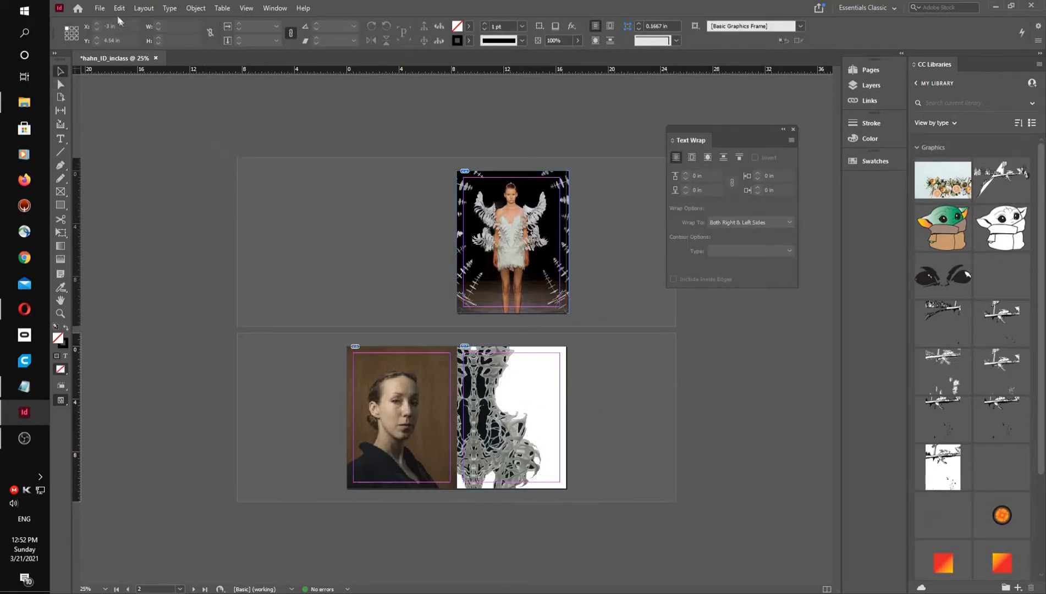
click(101, 8)
click(120, 161)
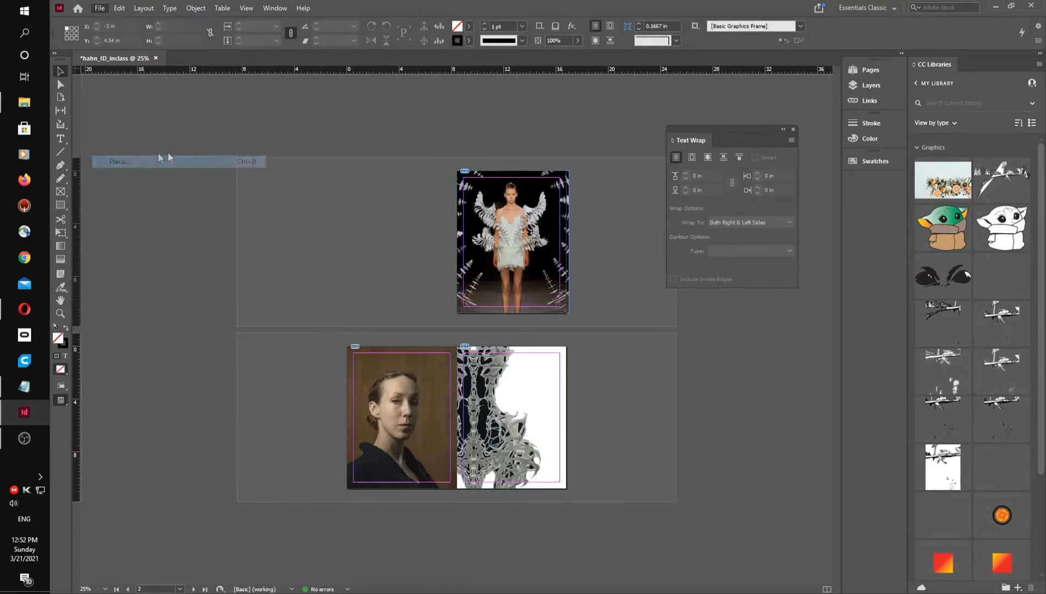
click(502, 247)
click(784, 456)
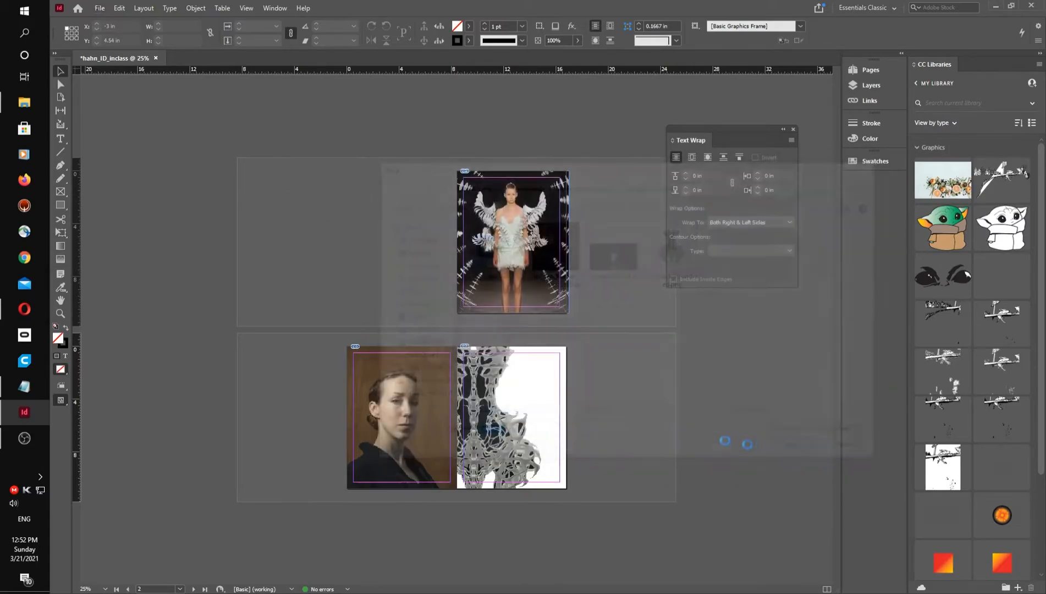
Replace all uses of the missing Helvetica Medium font with Minion Pro Regular.
click(342, 439)
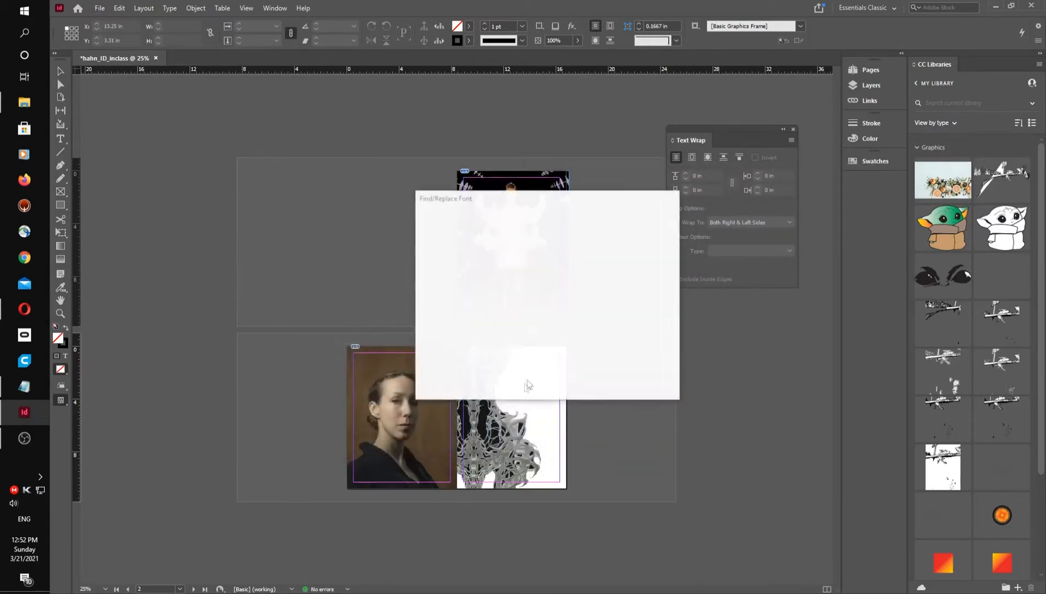
click(529, 250)
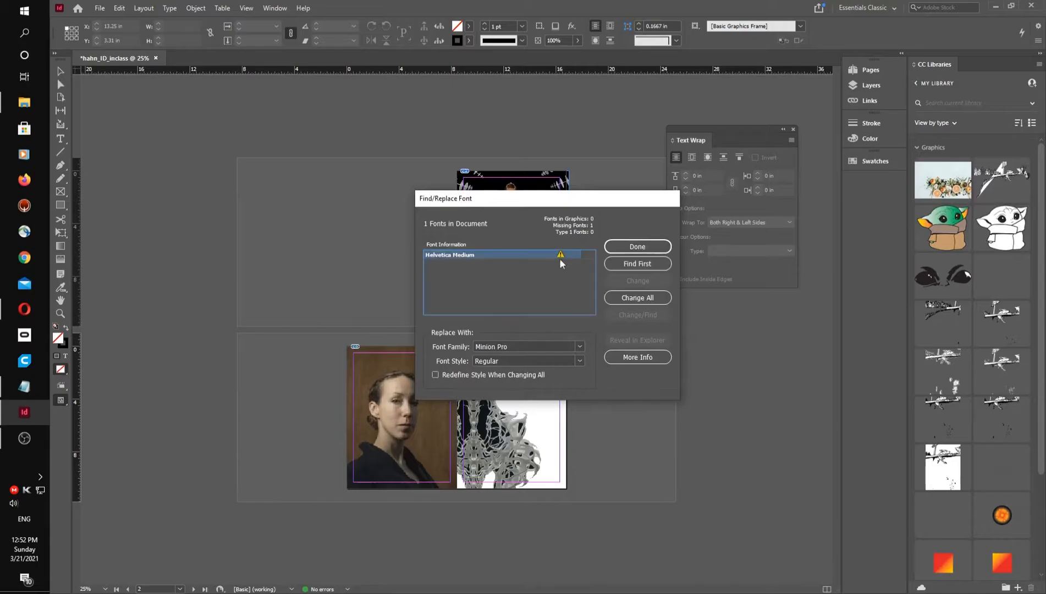
click(632, 297)
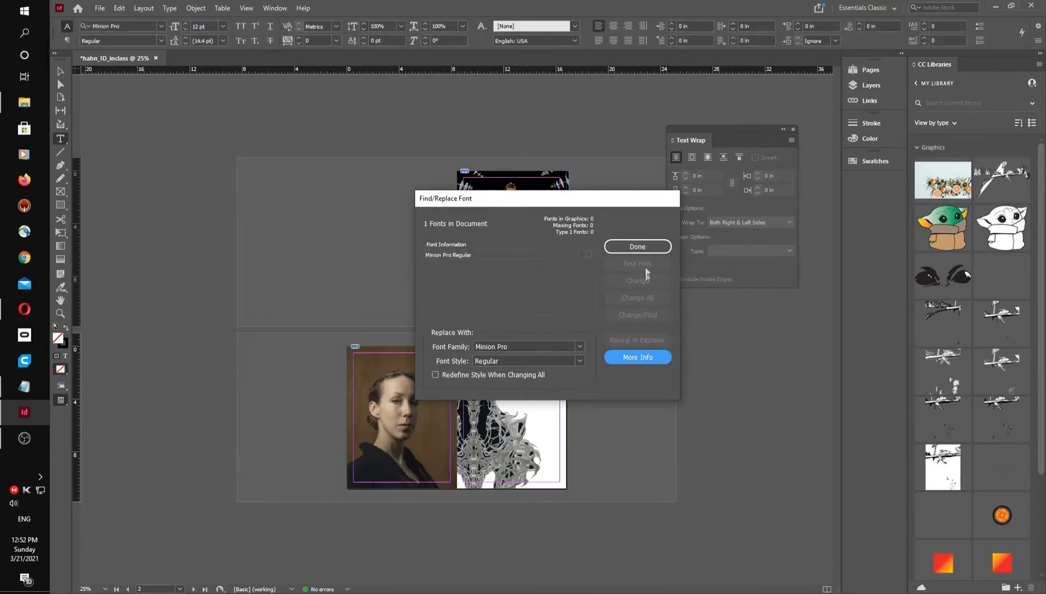
click(638, 246)
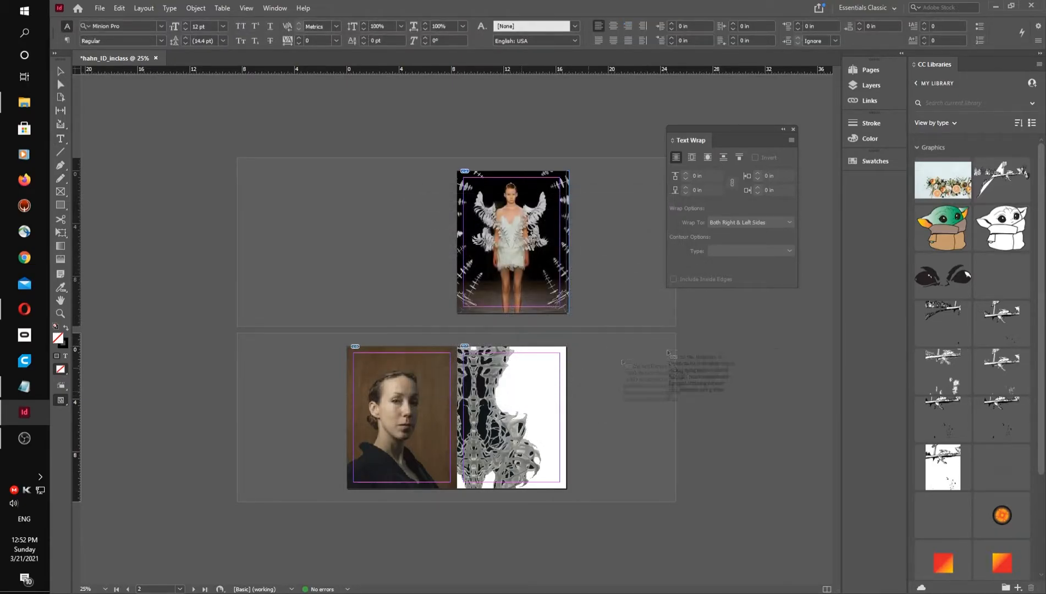
Place the loaded text in a frame about 7 in wide and 9.27 in high and move it onto the third page at X 8.625 in, Y 0.5 in.
click(484, 411)
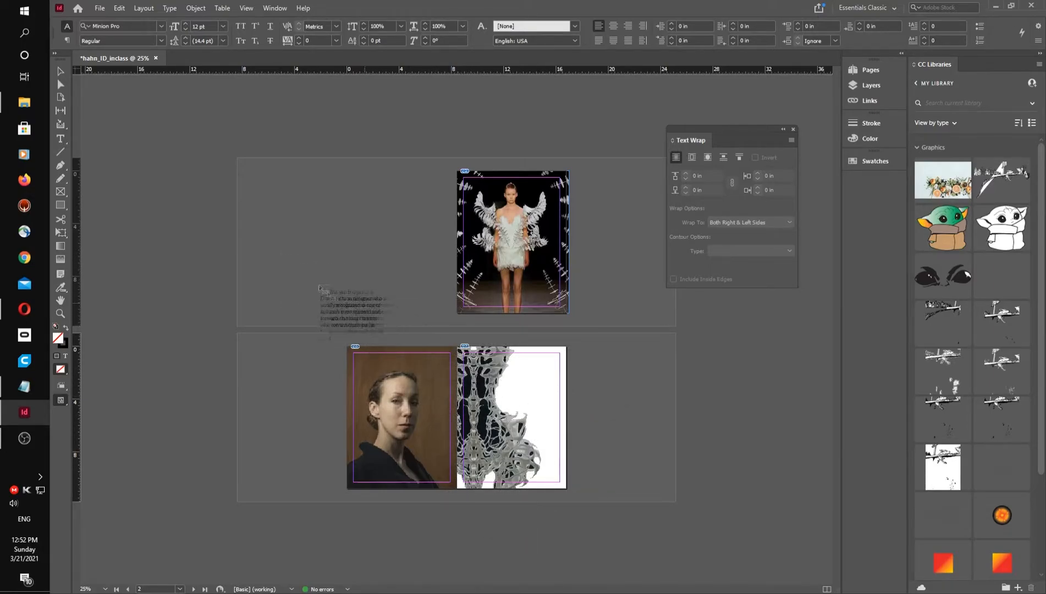
drag(298, 185, 390, 308)
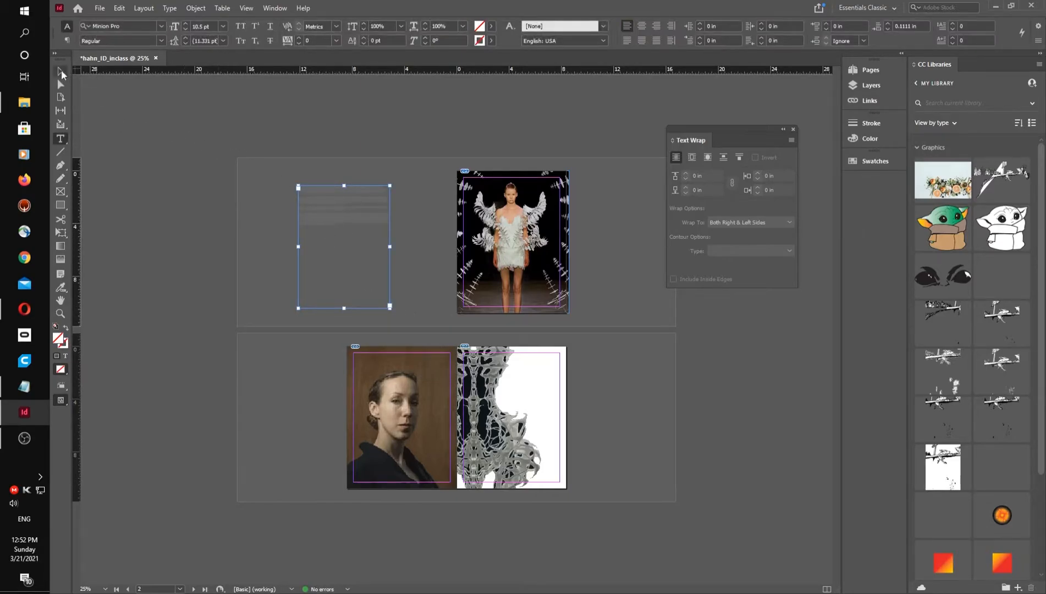
click(61, 74)
mouse_move(330, 215)
mouse_down()
mouse_move(380, 242)
mouse_move(501, 363)
mouse_move(506, 389)
mouse_move(546, 392)
mouse_up()
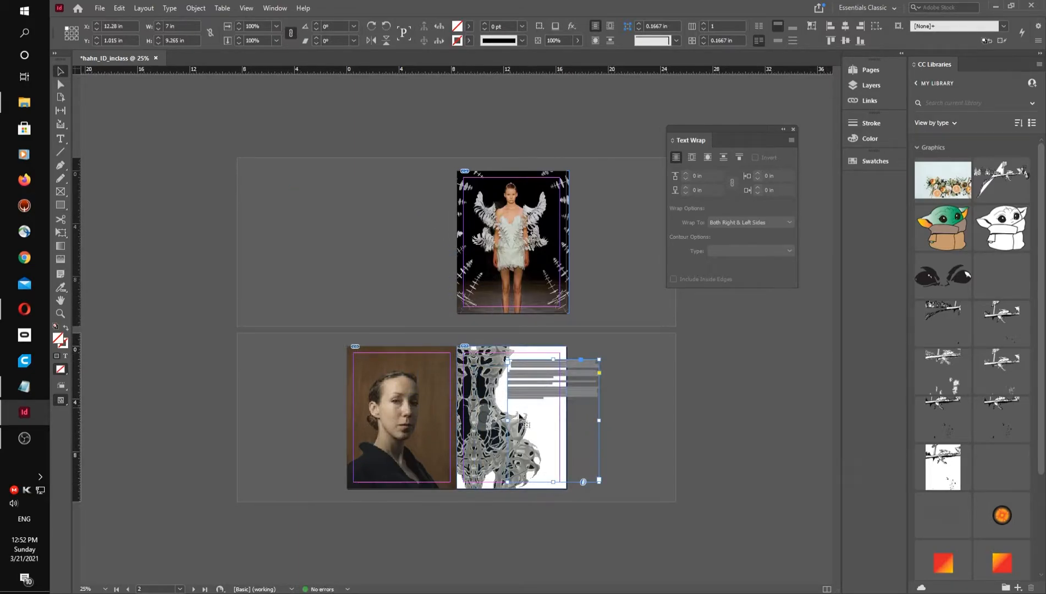
drag(545, 386, 520, 395)
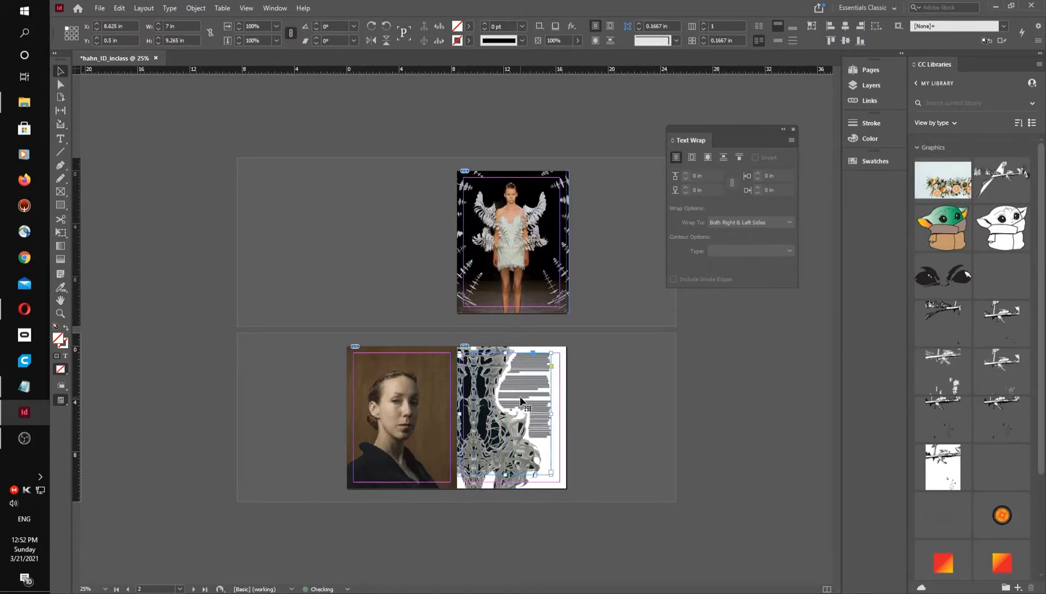
key(ctrl+equal)
key(ctrl+equal)
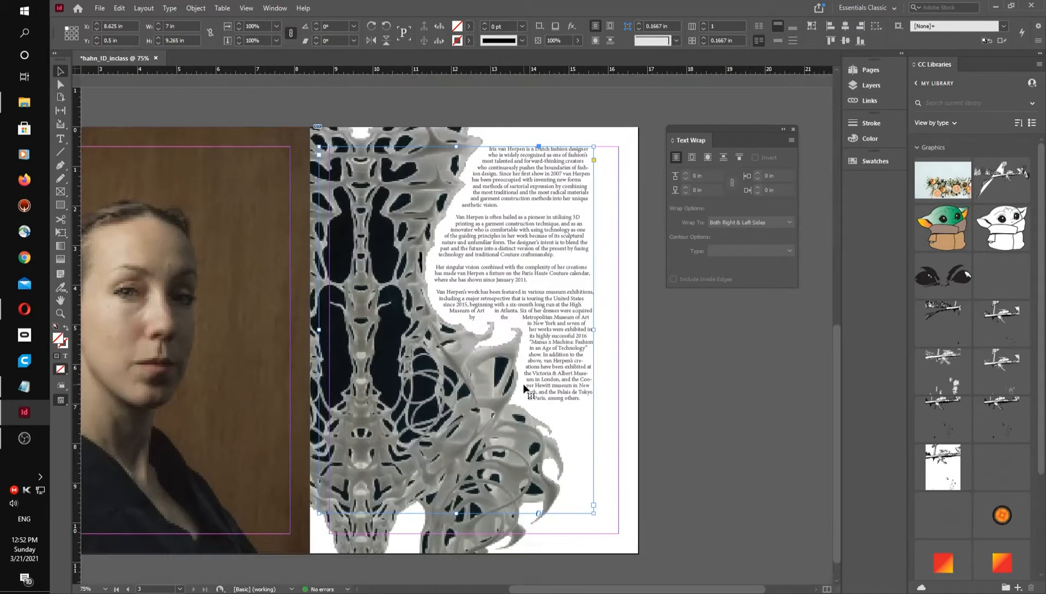
Set the font size of all the wrapped text on the third page to 12 pt.
key(ctrl+minus)
key(t)
drag(583, 400, 449, 143)
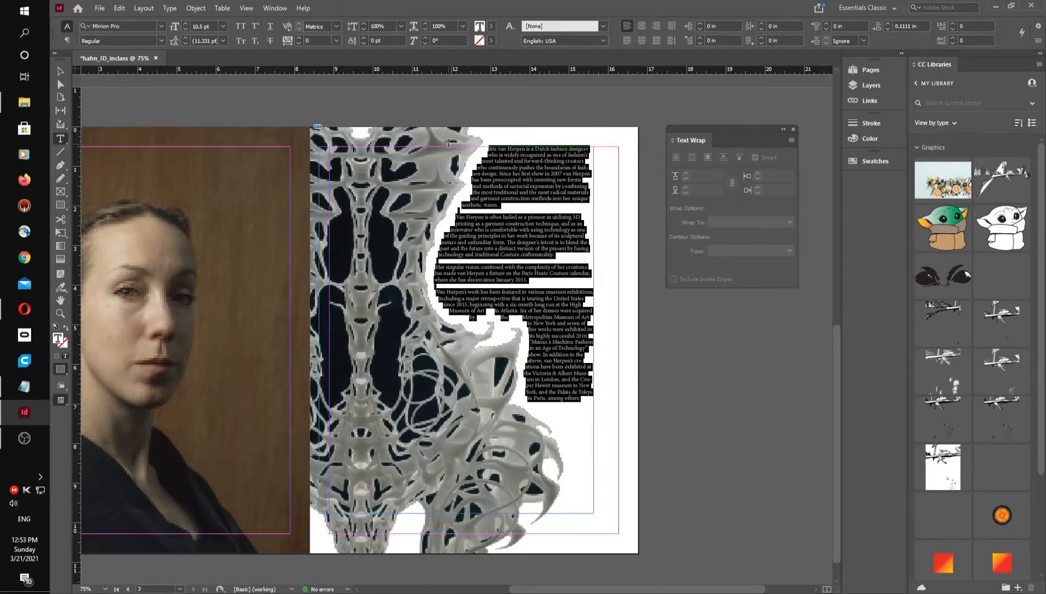
click(185, 24)
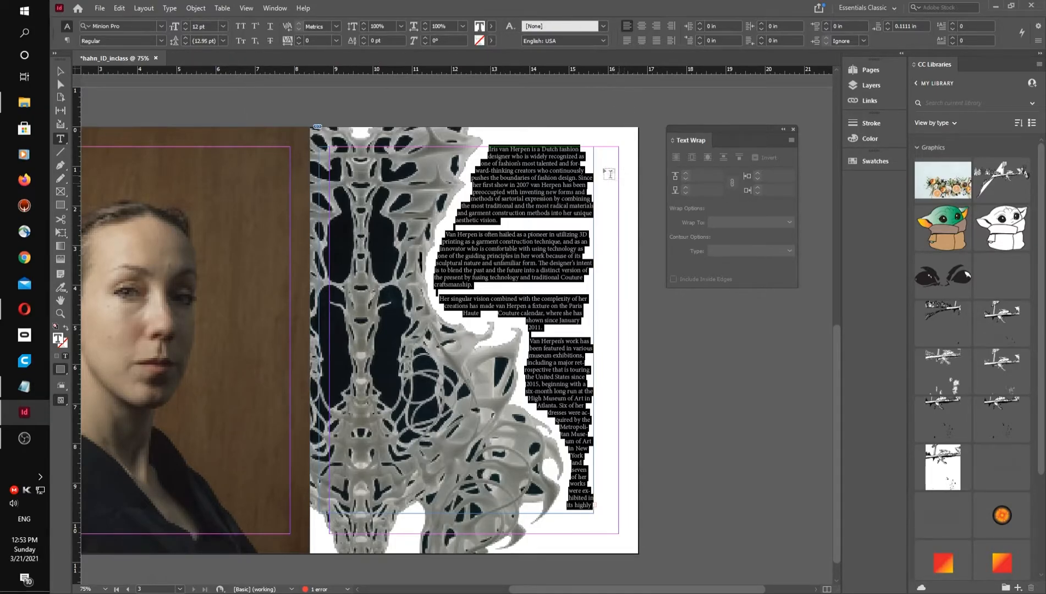
click(60, 71)
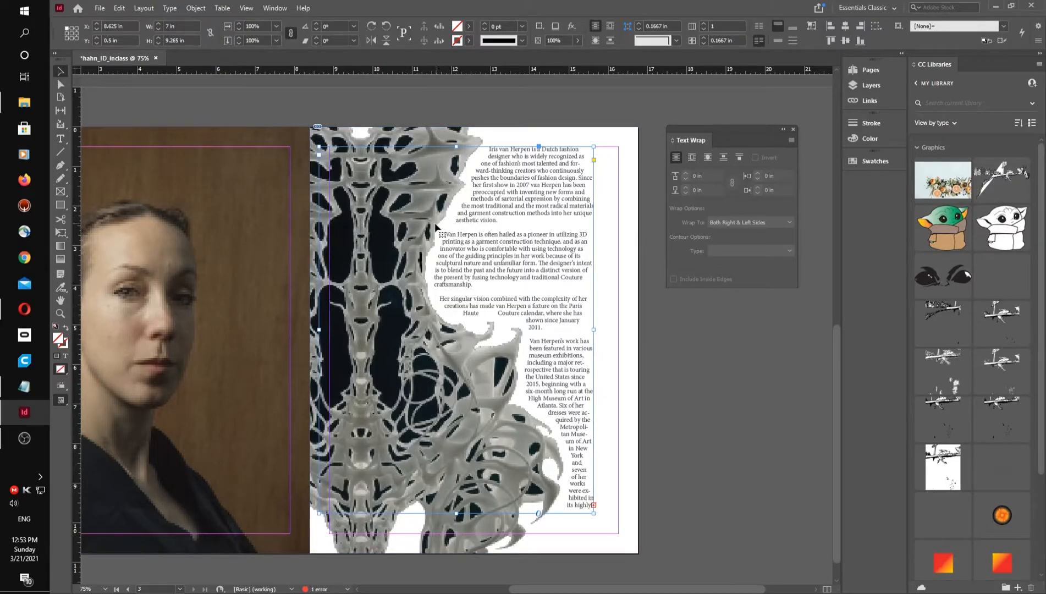
Draw a rectangle about 8.42 in wide and 10.85 in high over the third page and fill it with [Black].
scroll(280, 179, up, 4)
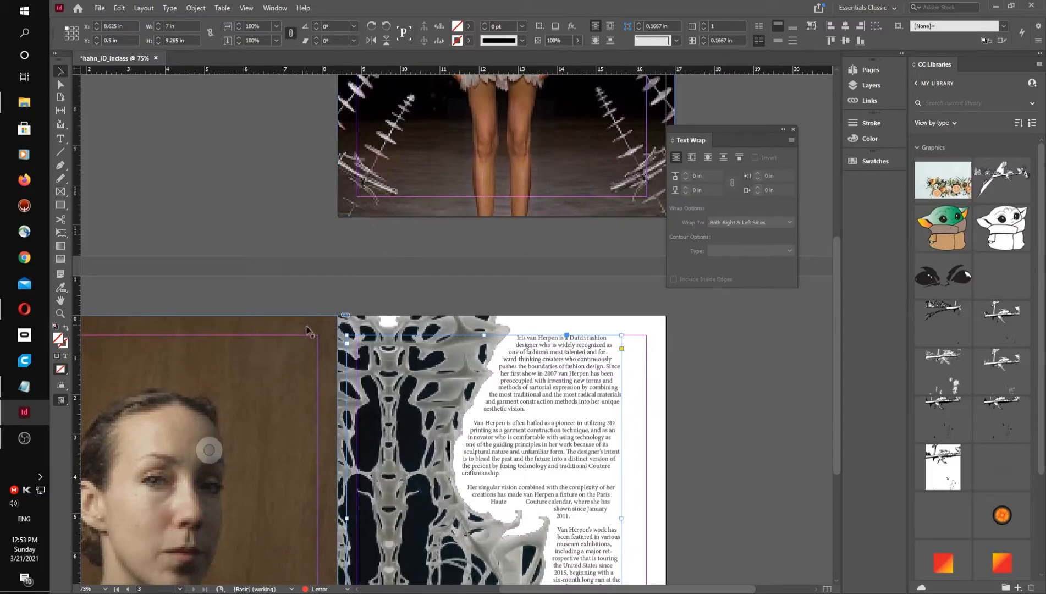
drag(536, 502, 448, 286)
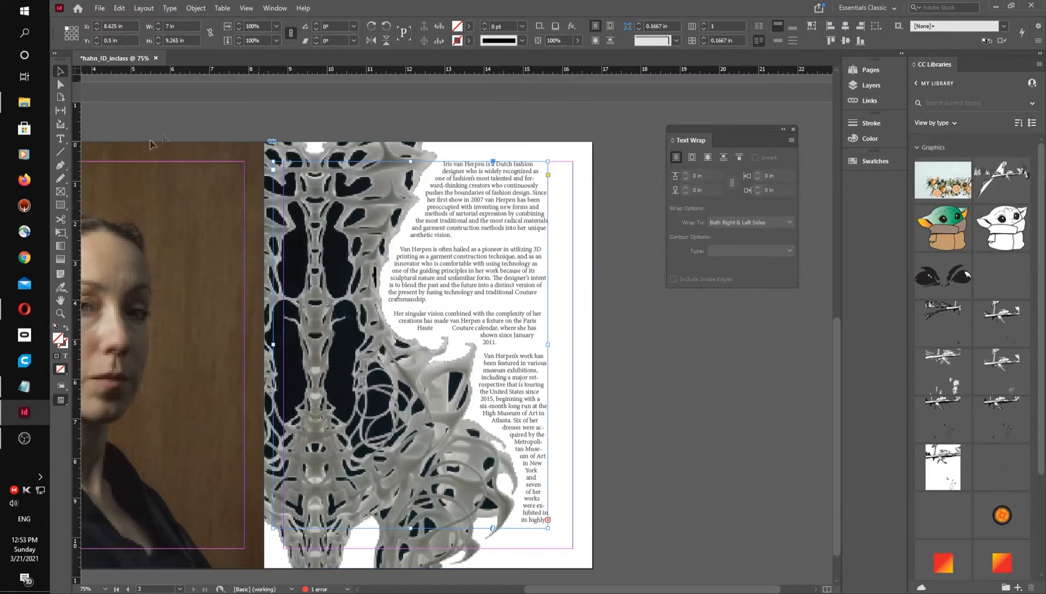
click(62, 206)
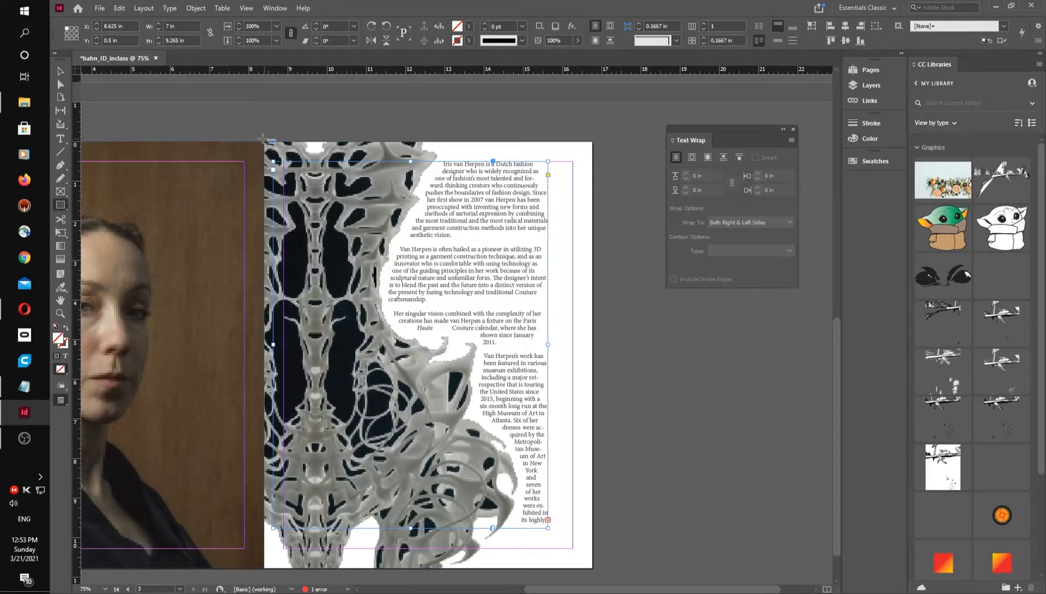
drag(262, 140, 591, 572)
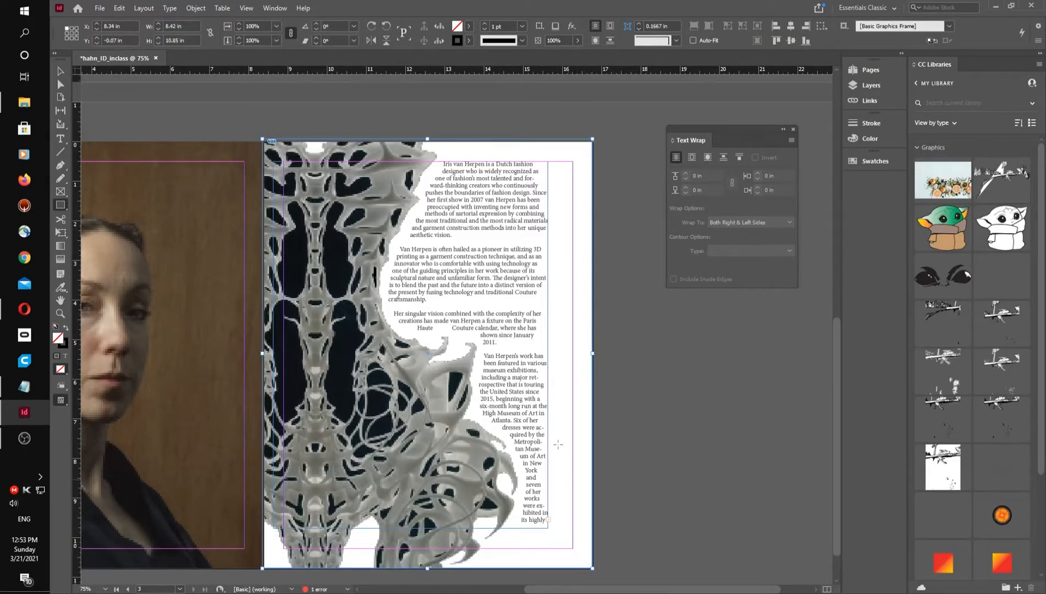
click(469, 26)
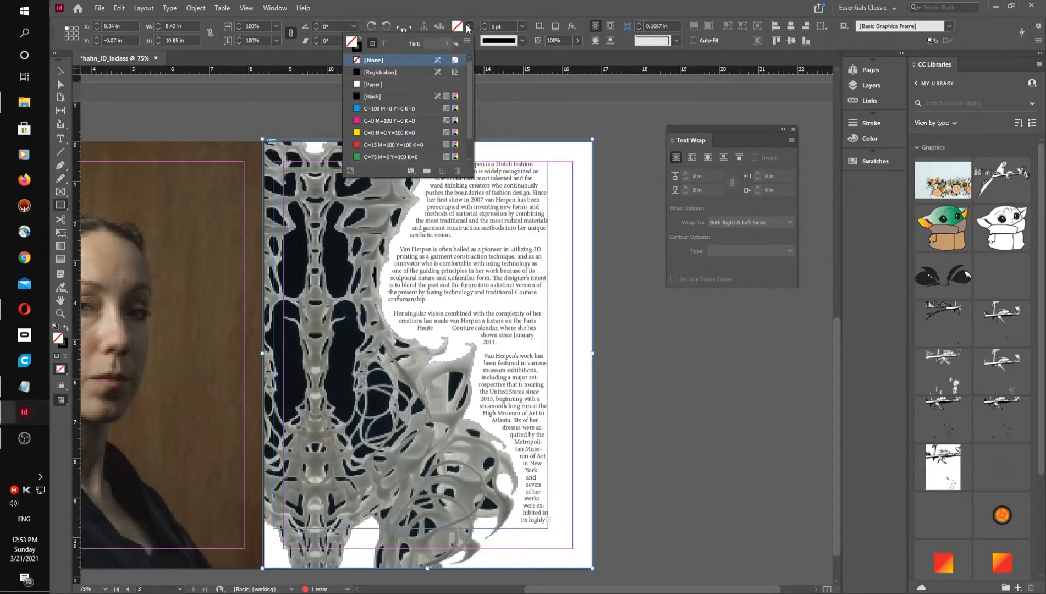
click(357, 95)
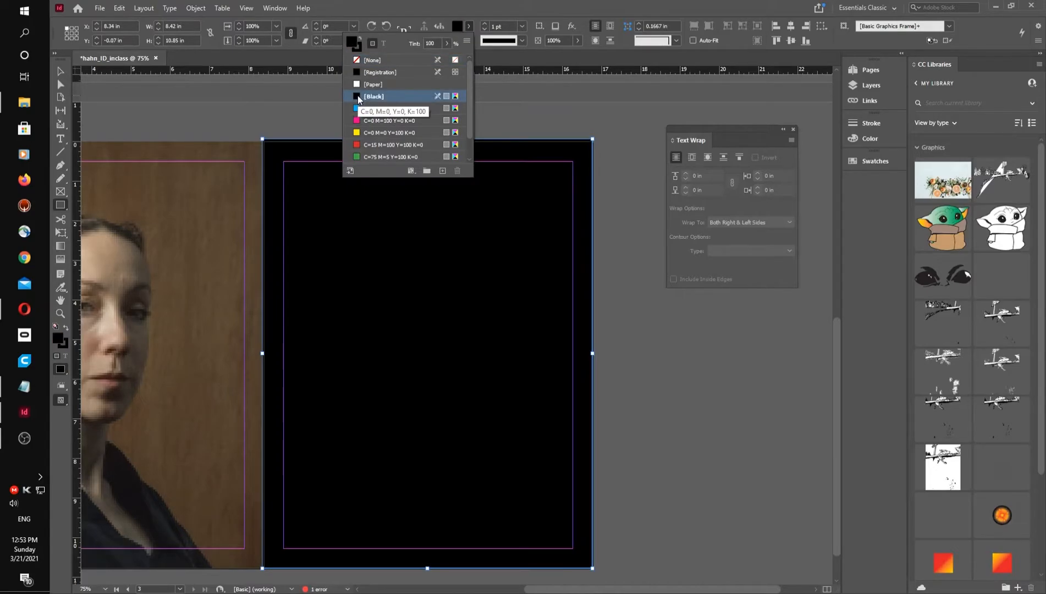
Send the black rectangle on the third page to the bottom of Layer 1's stacking order, beneath the text and images.
click(60, 72)
click(859, 86)
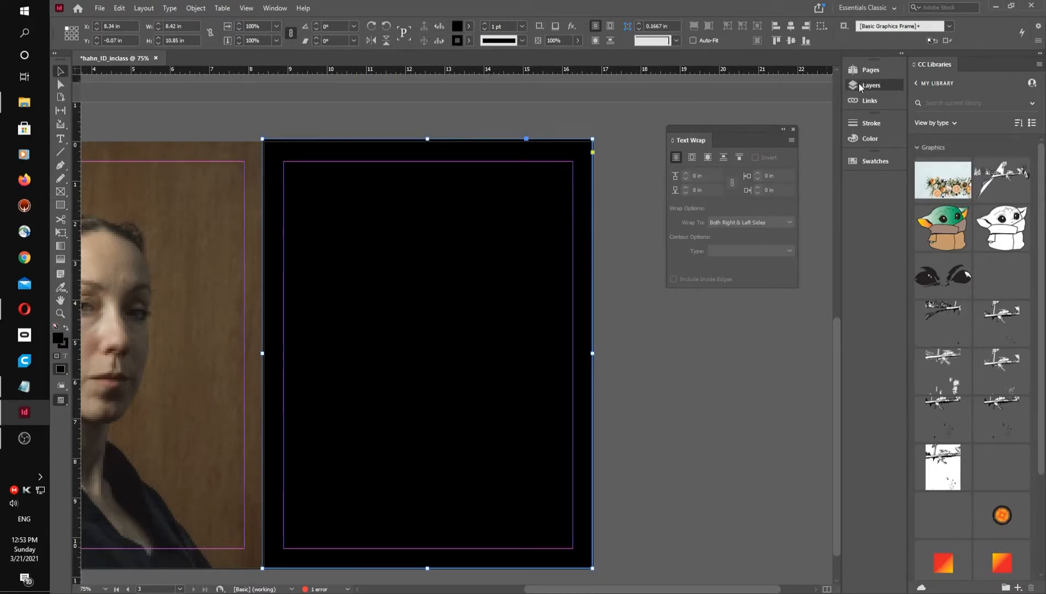
click(742, 80)
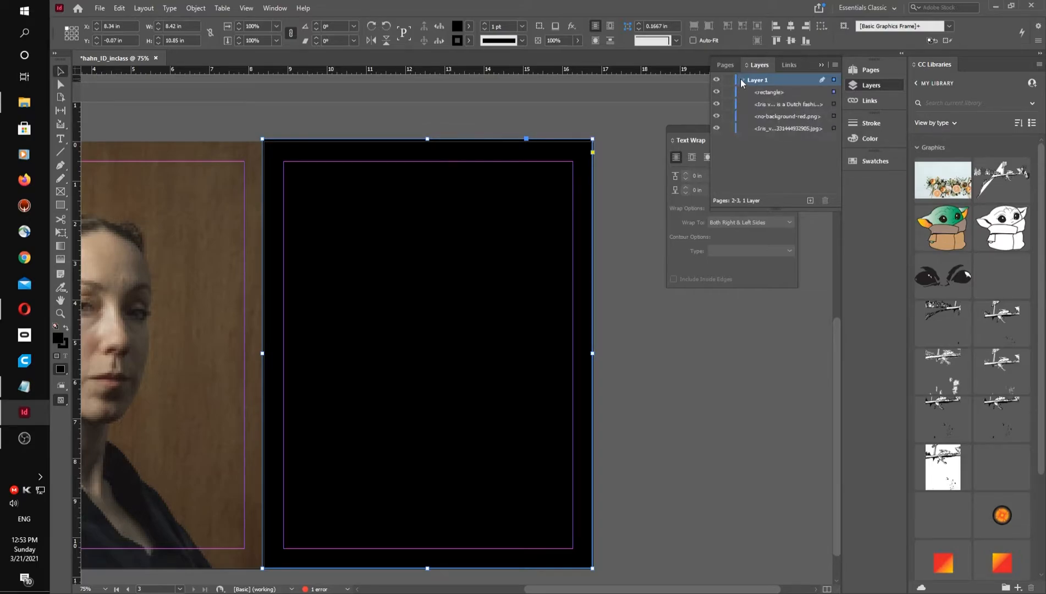
drag(776, 95, 777, 137)
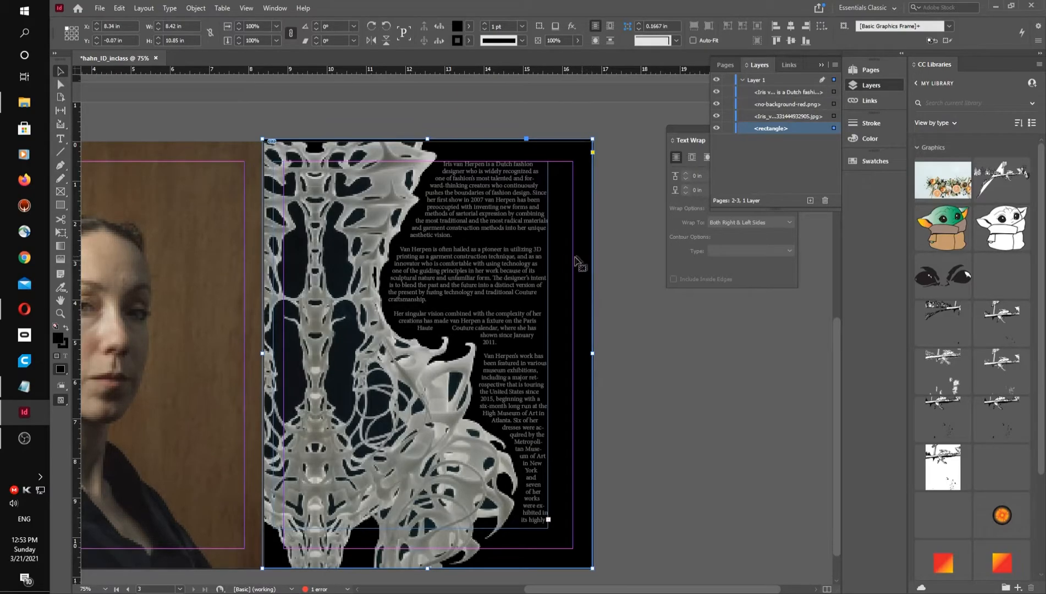
Recolor all the visible wrapped text on the third page with the [Paper] swatch and deselect it.
double_click(463, 202)
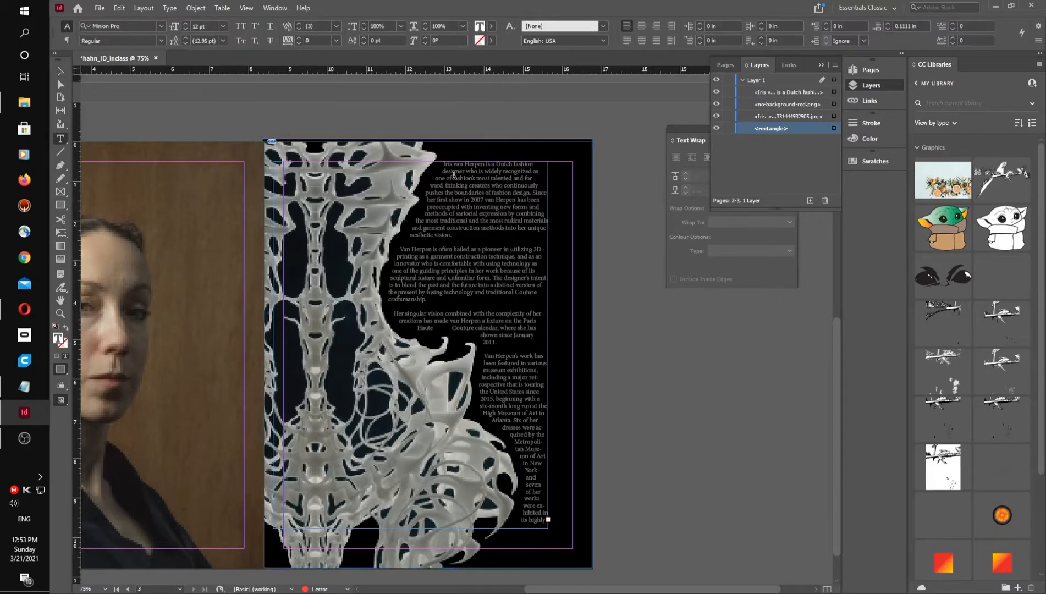
drag(443, 164, 563, 540)
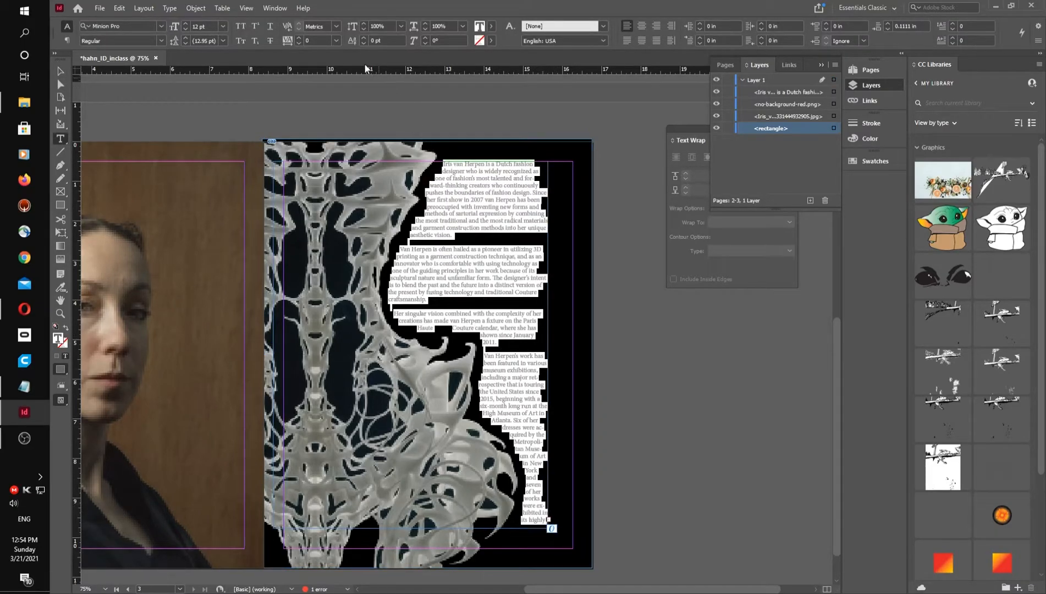
click(493, 26)
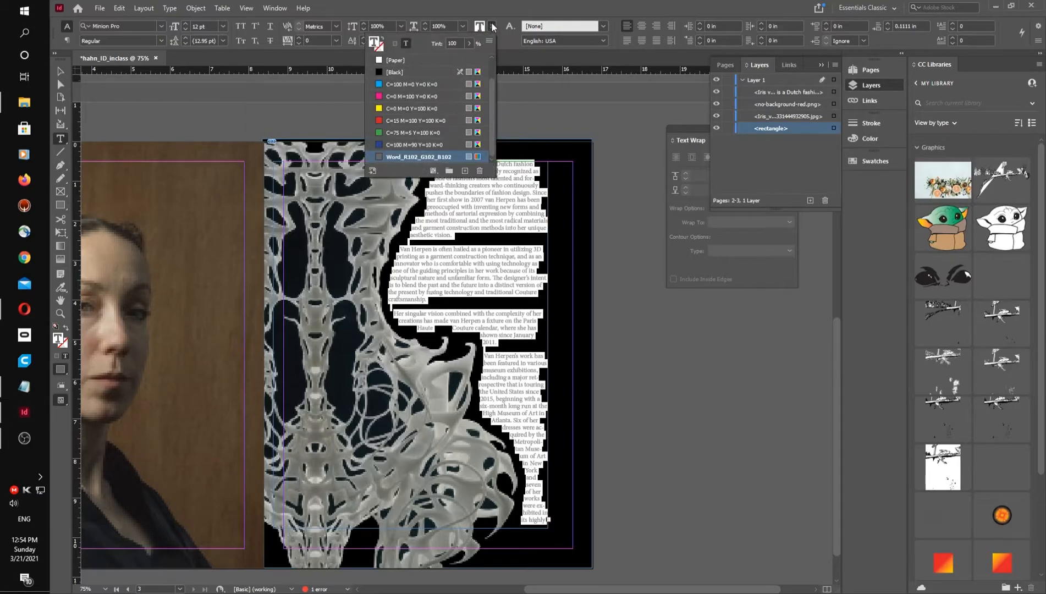
click(379, 61)
click(244, 98)
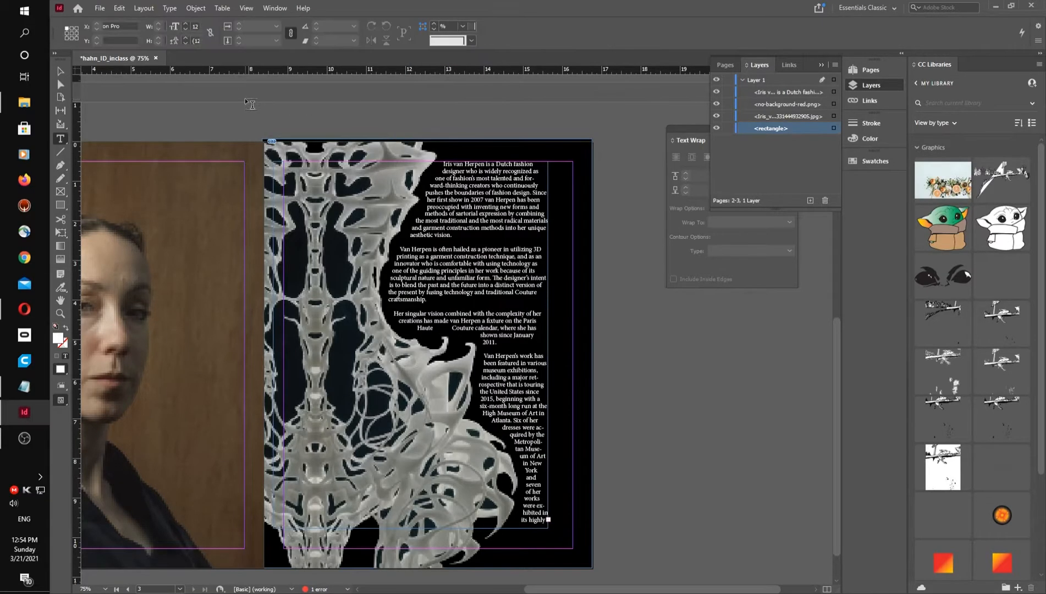
key(Escape)
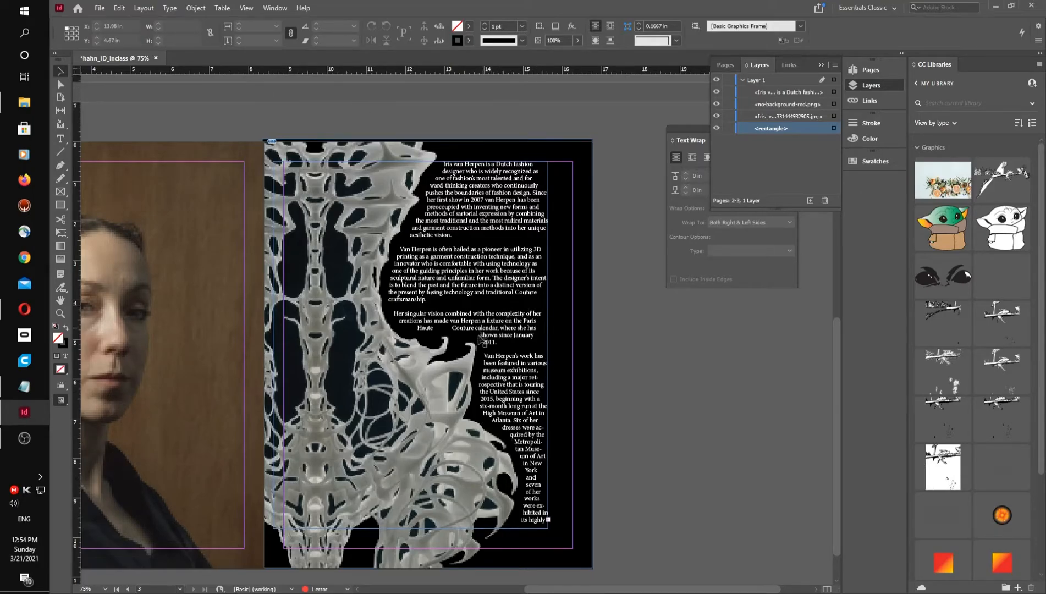
Look over the page layouts and examine the writing, citation and imagery requirements on the Adobe Spark assignment page in the browser.
scroll(476, 396, down, 2)
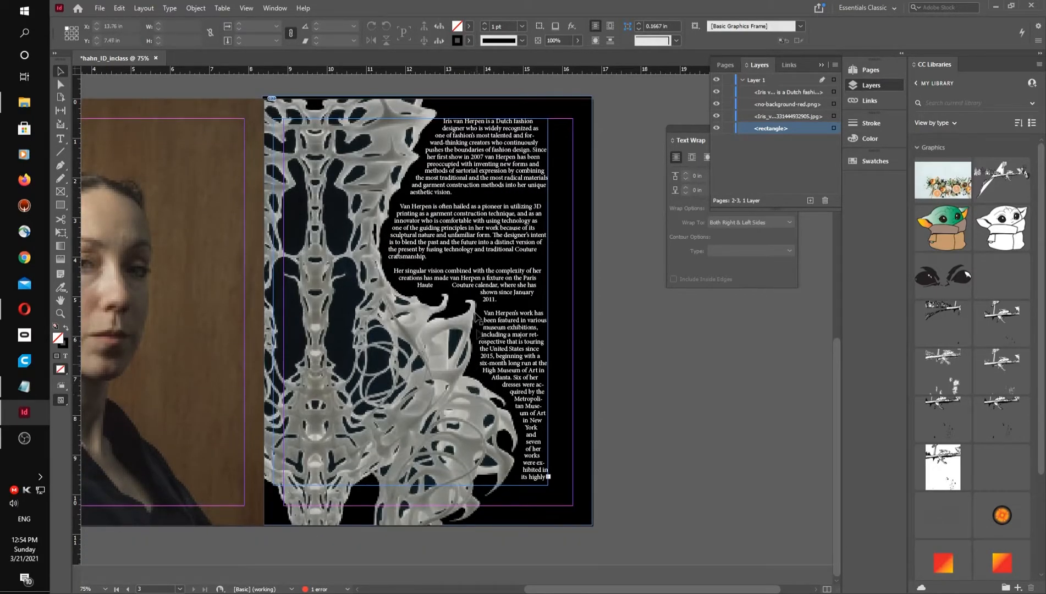
scroll(457, 330, up, 6)
scroll(456, 325, up, 5)
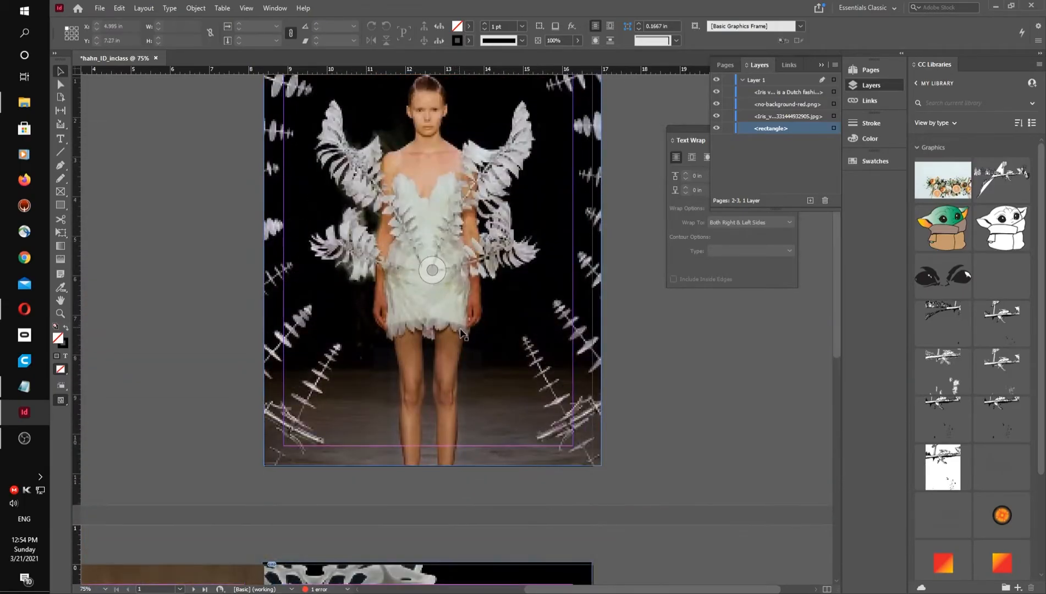
scroll(459, 328, down, 11)
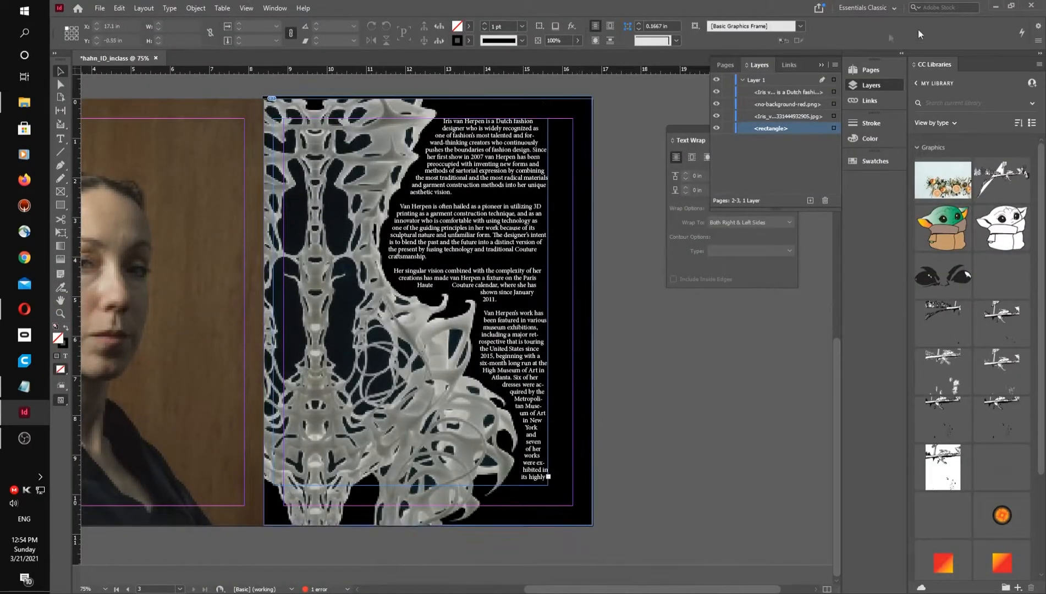
click(994, 7)
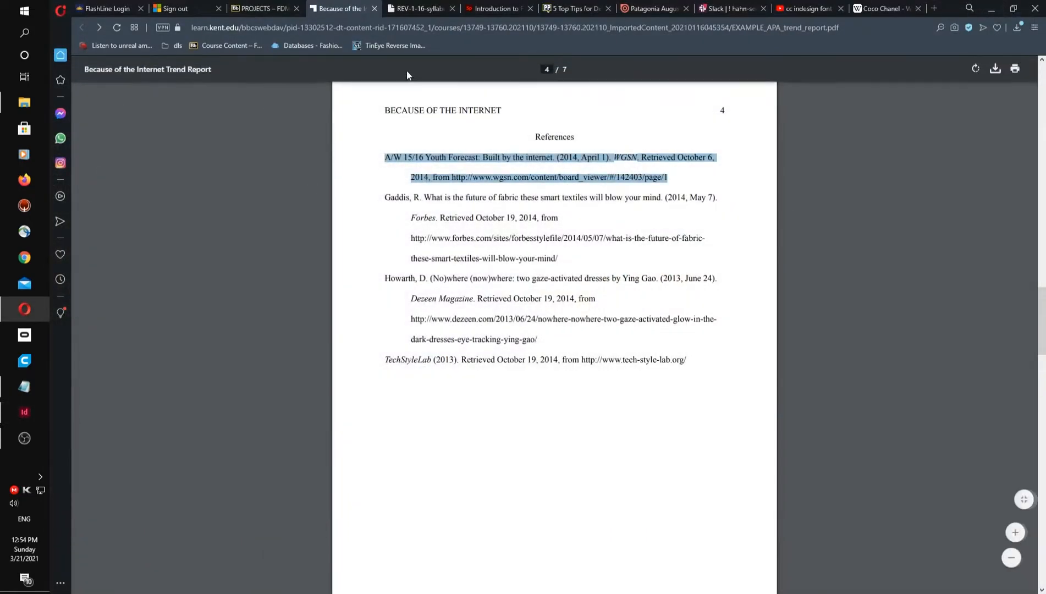
click(477, 12)
scroll(671, 297, down, 15)
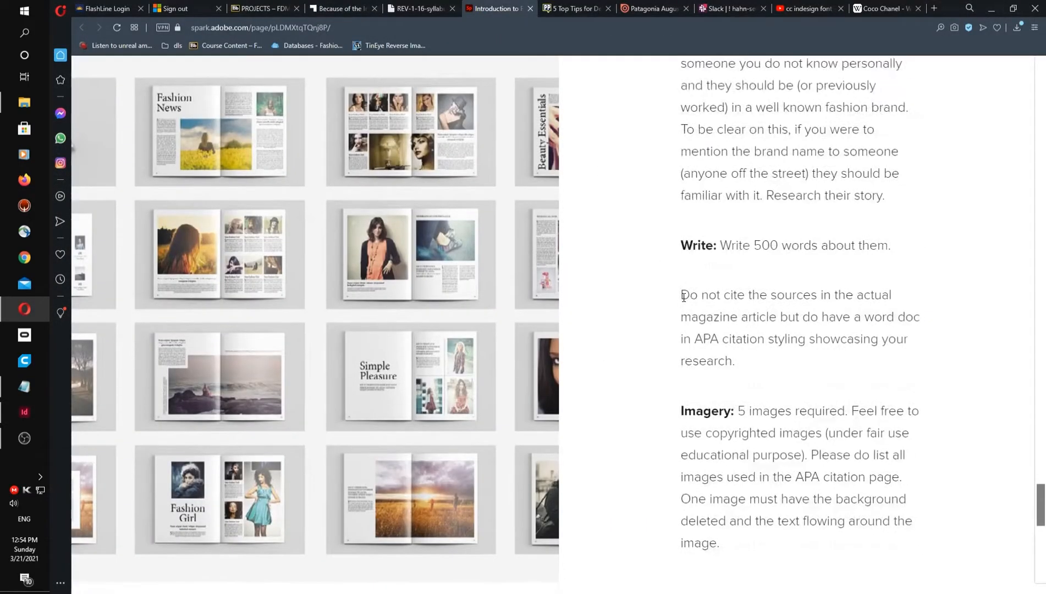
drag(422, 269, 336, 266)
drag(442, 294, 339, 293)
click(25, 413)
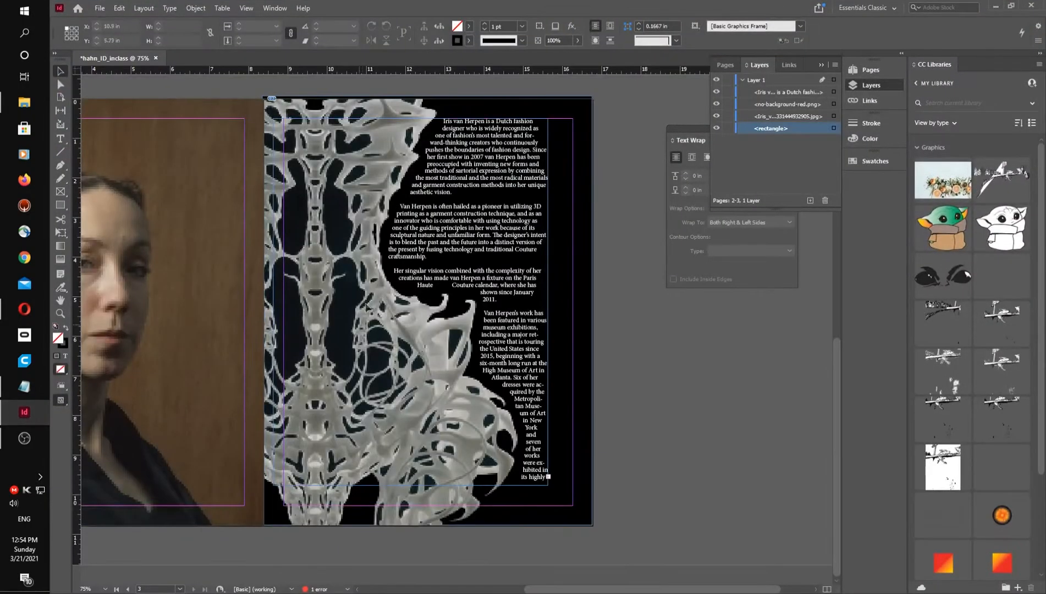
Save the layout as an InDesign 2021 document in the 2021 FASHION TECH folder, replacing the existing .indd file there.
click(100, 8)
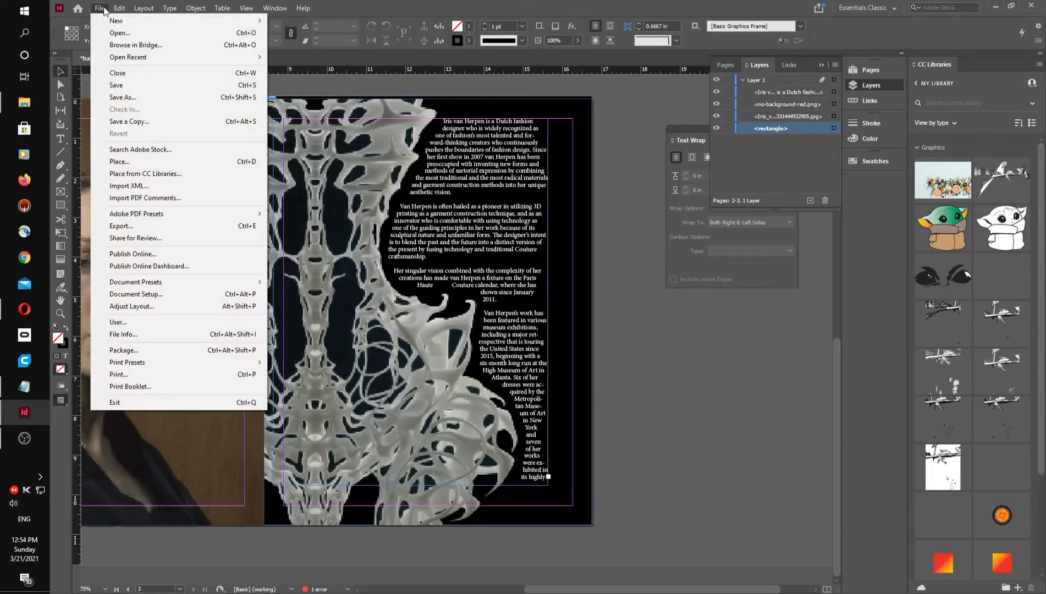
click(118, 97)
click(466, 414)
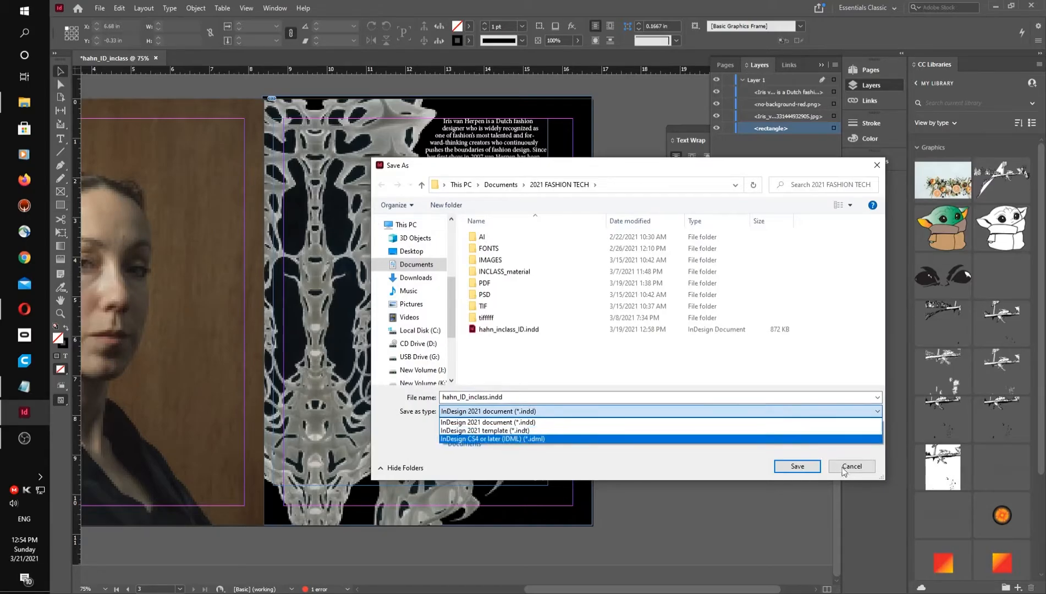
click(498, 364)
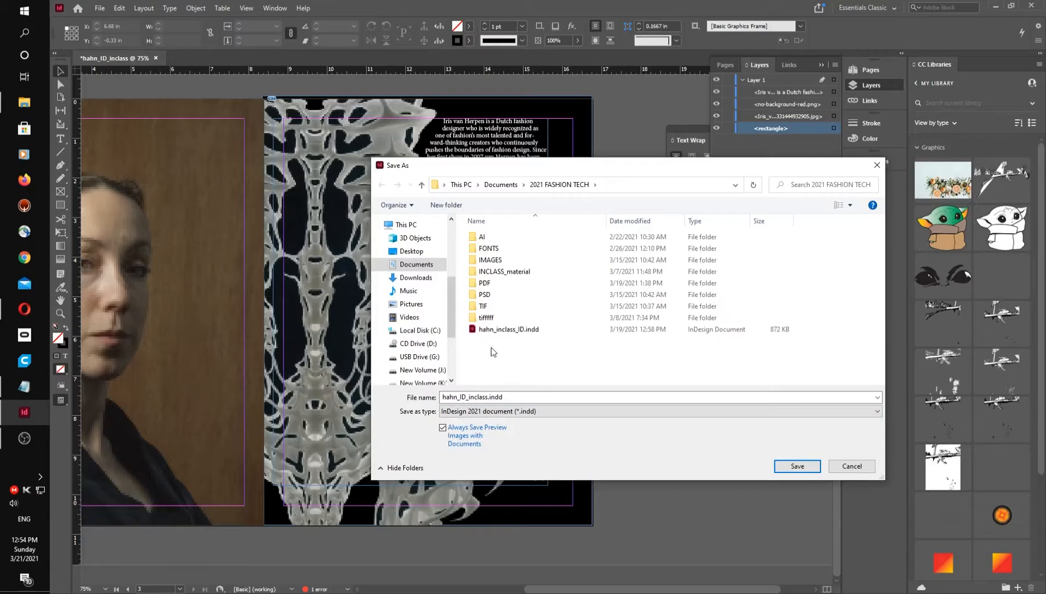
click(545, 329)
click(797, 466)
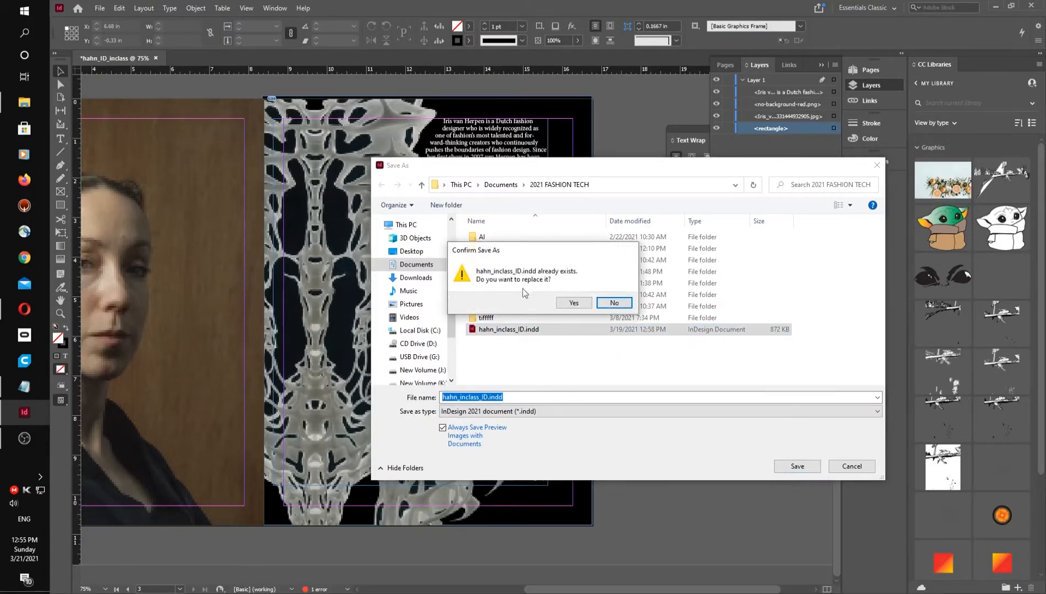
click(574, 303)
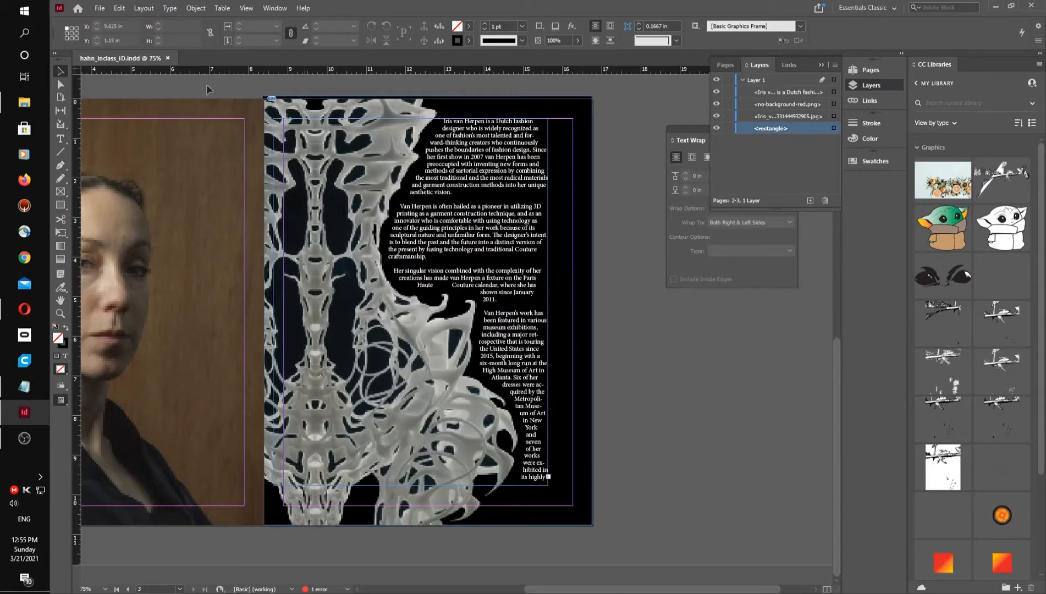
Set up a PDF export with the [Smallest File Size] preset, saving into a new INDESIGN folder inside 2021 FASHION TECH.
click(99, 8)
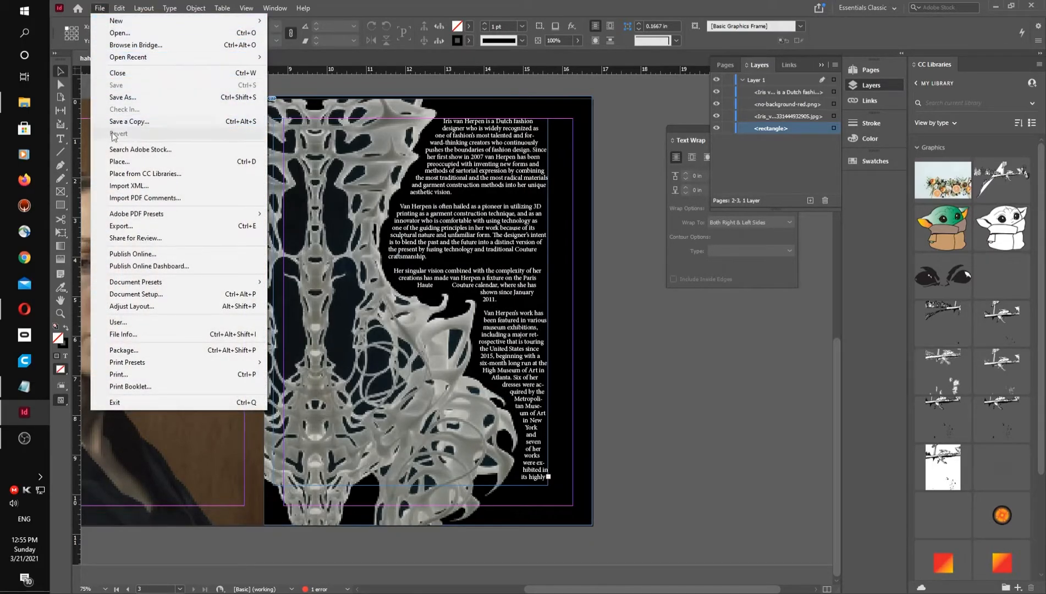
mouse_move(122, 216)
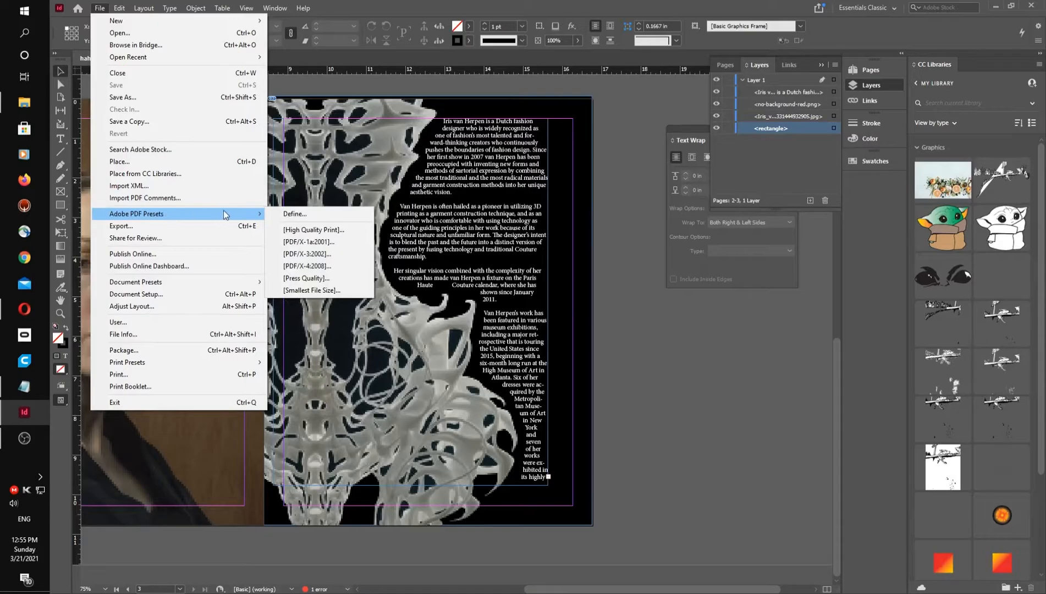
click(298, 291)
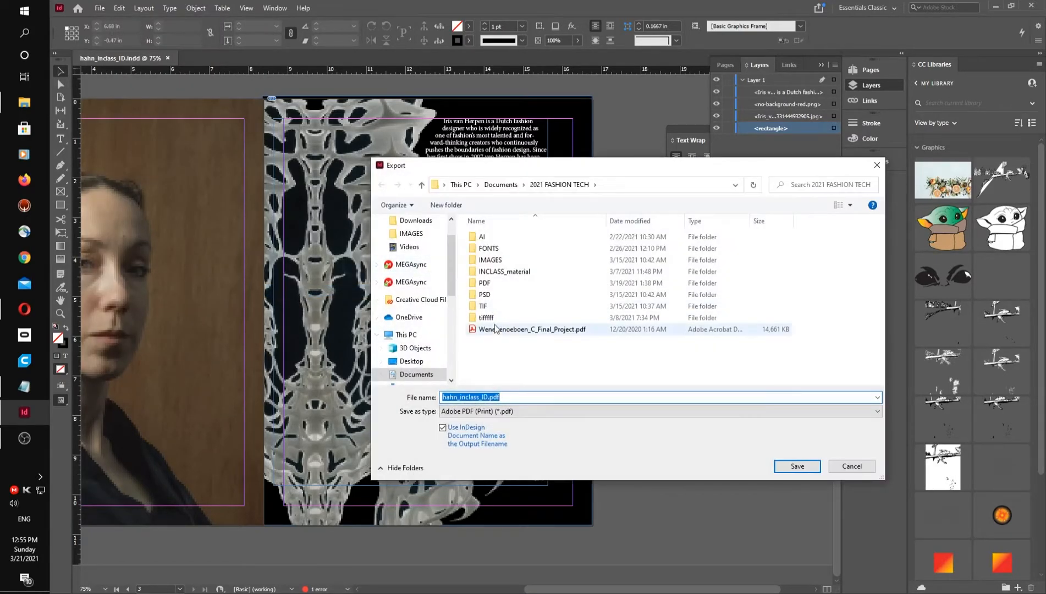
click(448, 206)
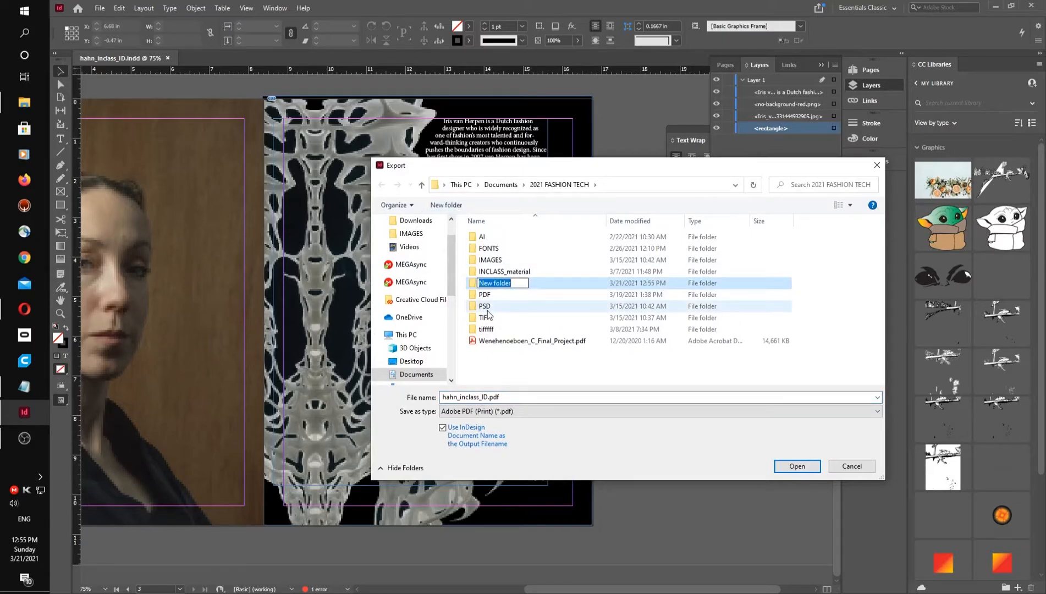
text(INS)
key(BackSpace)
text(DESIGN)
key(Return)
key(Return)
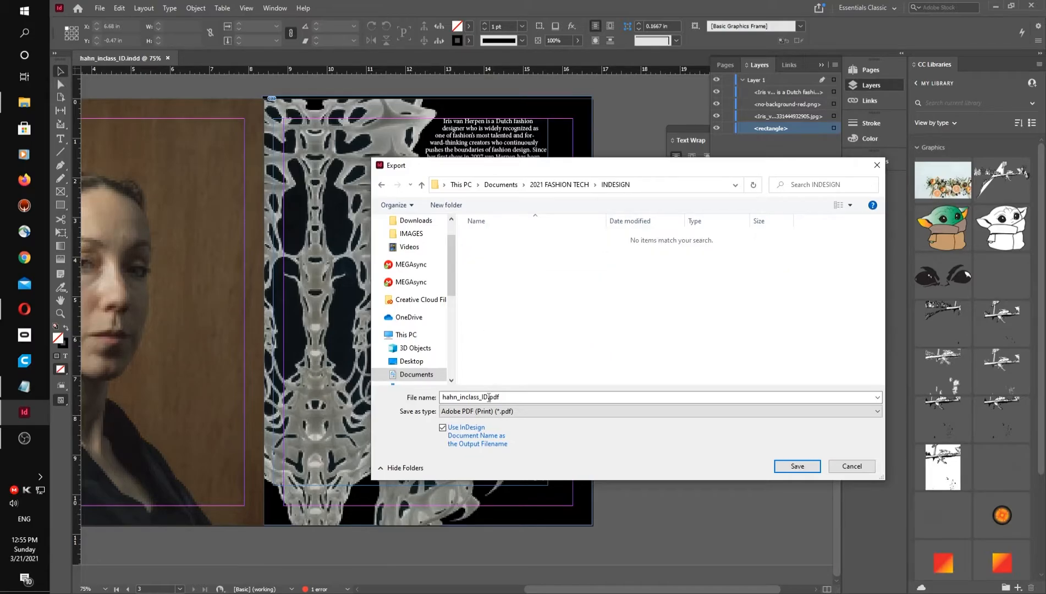
click(797, 466)
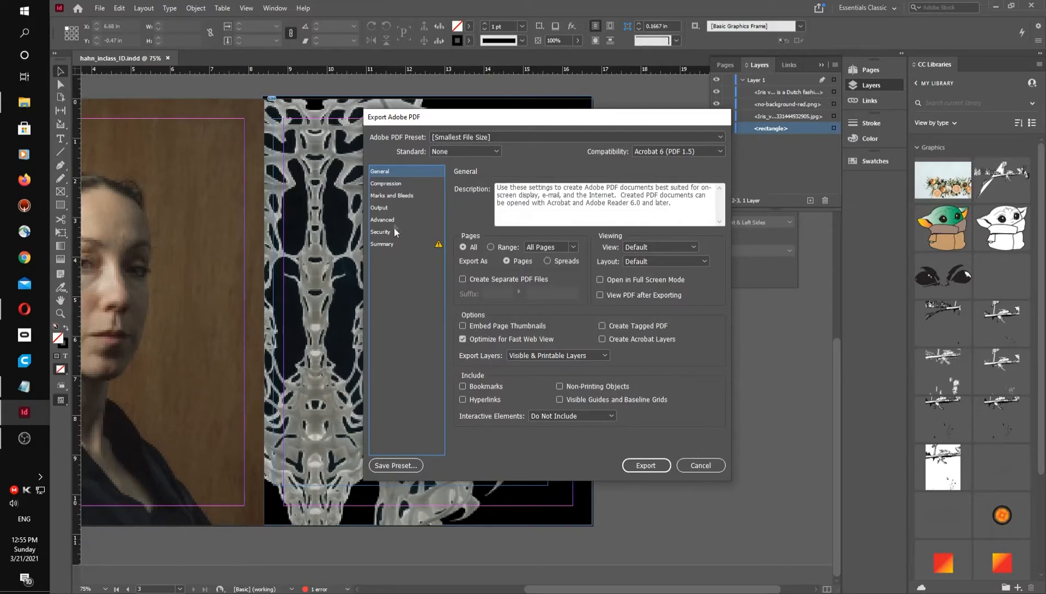
Set the PDF compression image quality to High for both color and grayscale images.
click(392, 185)
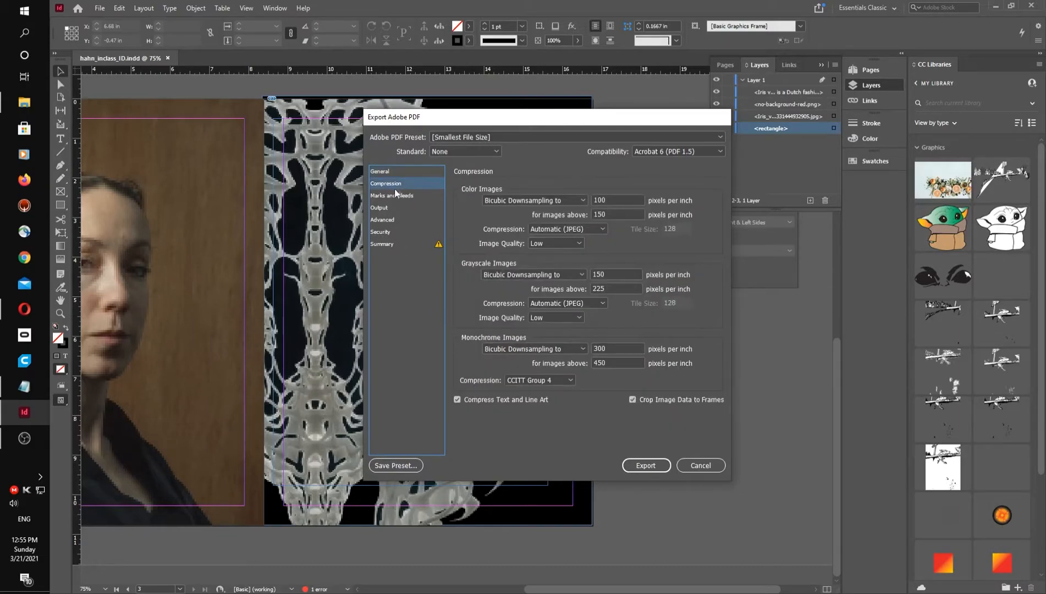
click(539, 244)
click(543, 291)
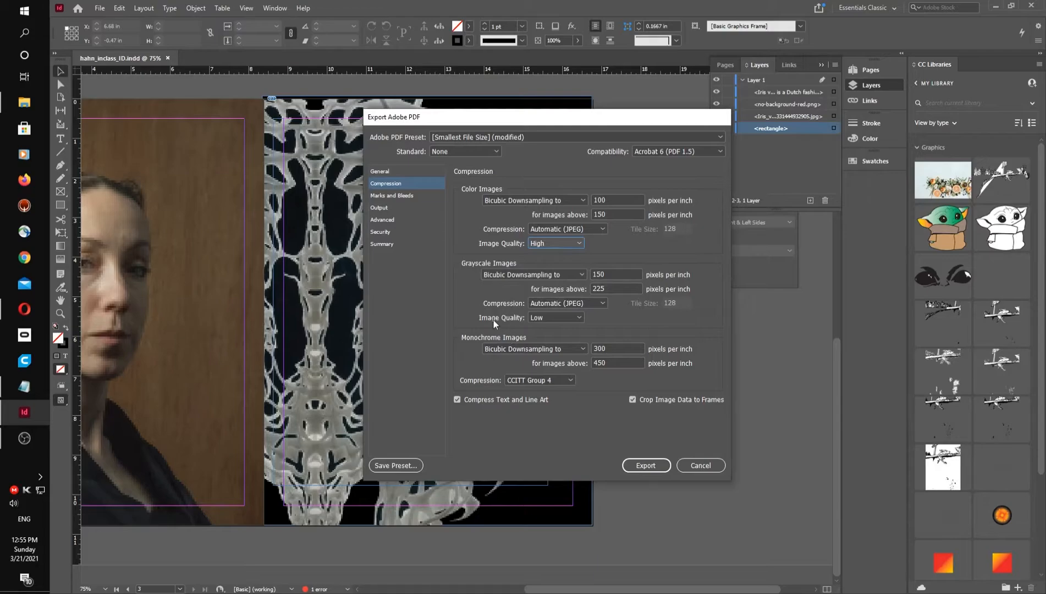
click(541, 315)
click(550, 366)
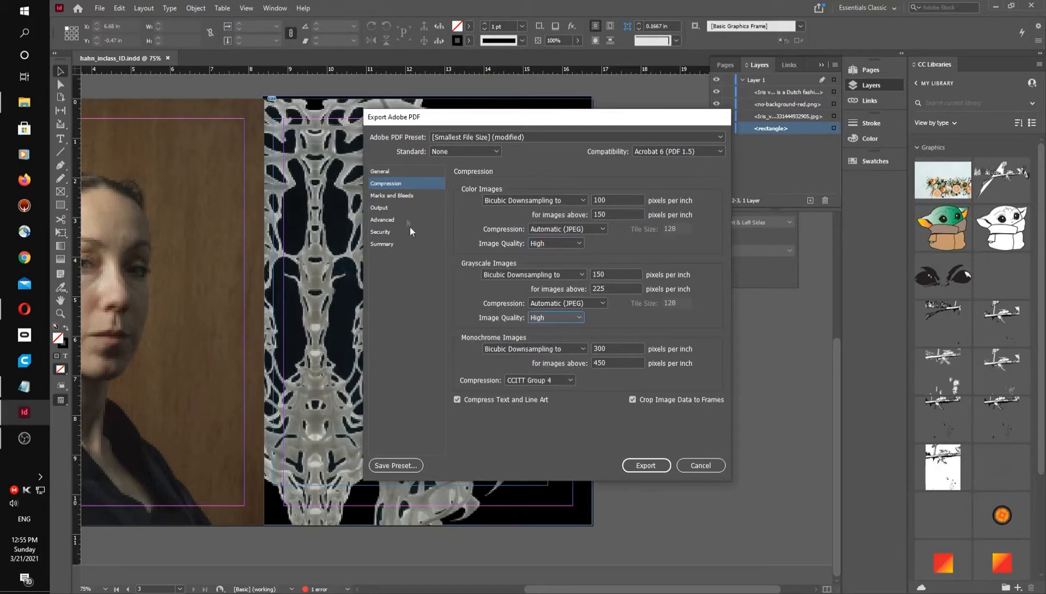
Set the PDF's color conversion to No Color Conversion and export all pages despite the overset text.
click(379, 208)
click(587, 201)
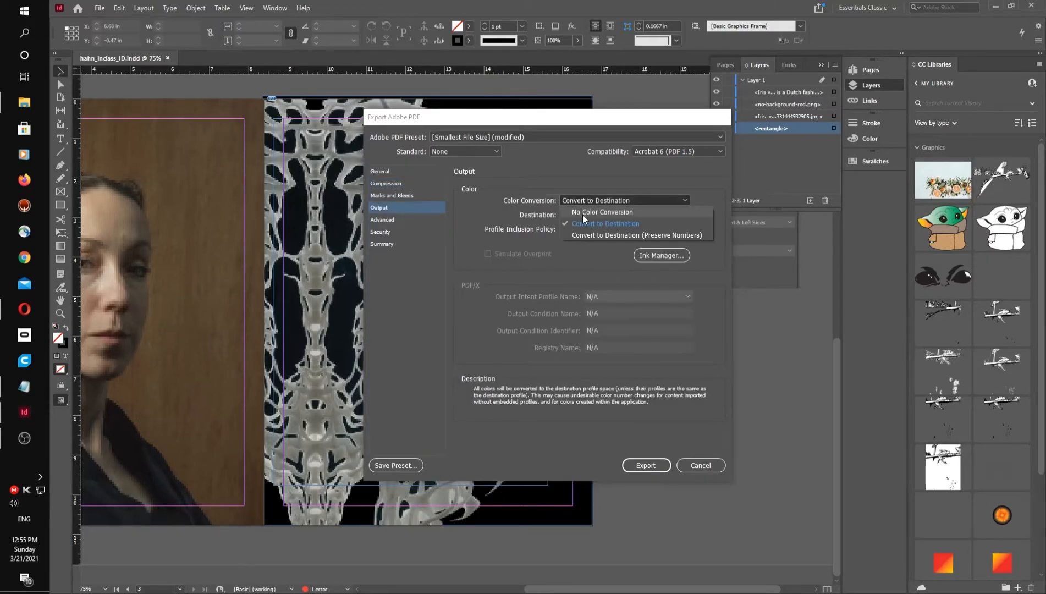
click(583, 214)
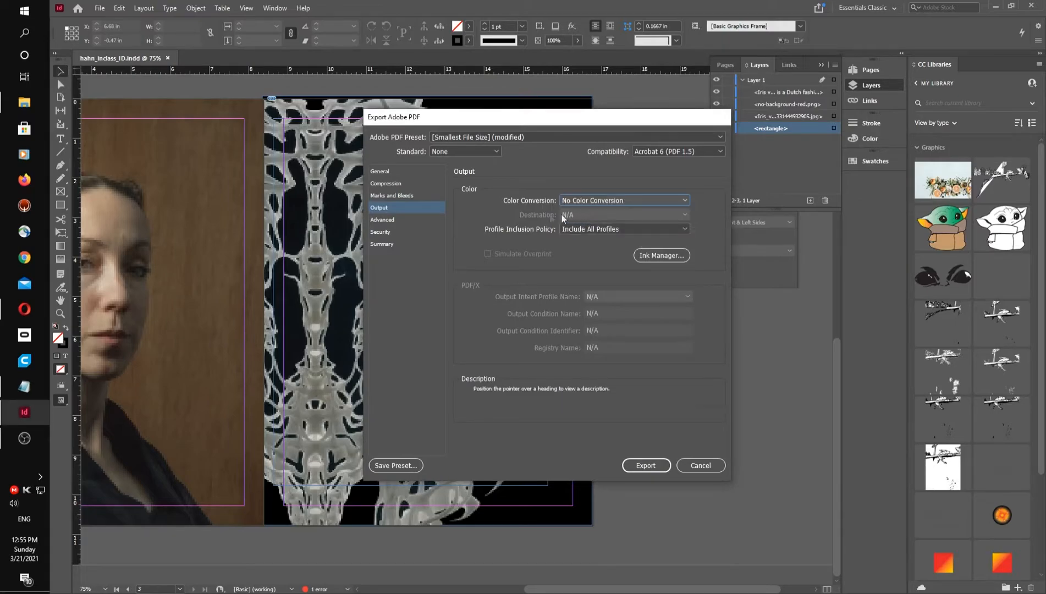
click(393, 172)
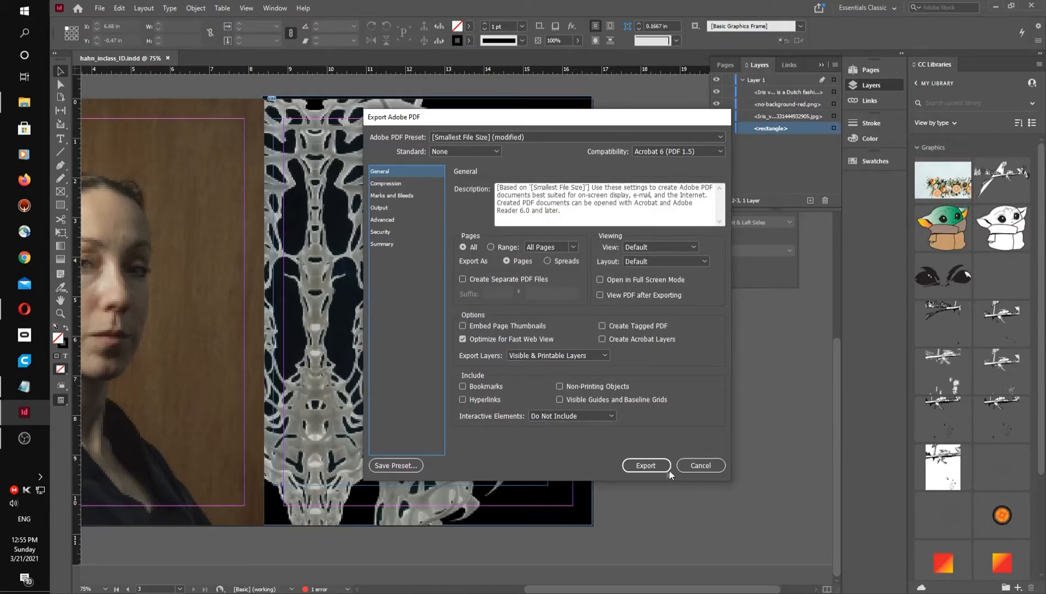
click(651, 469)
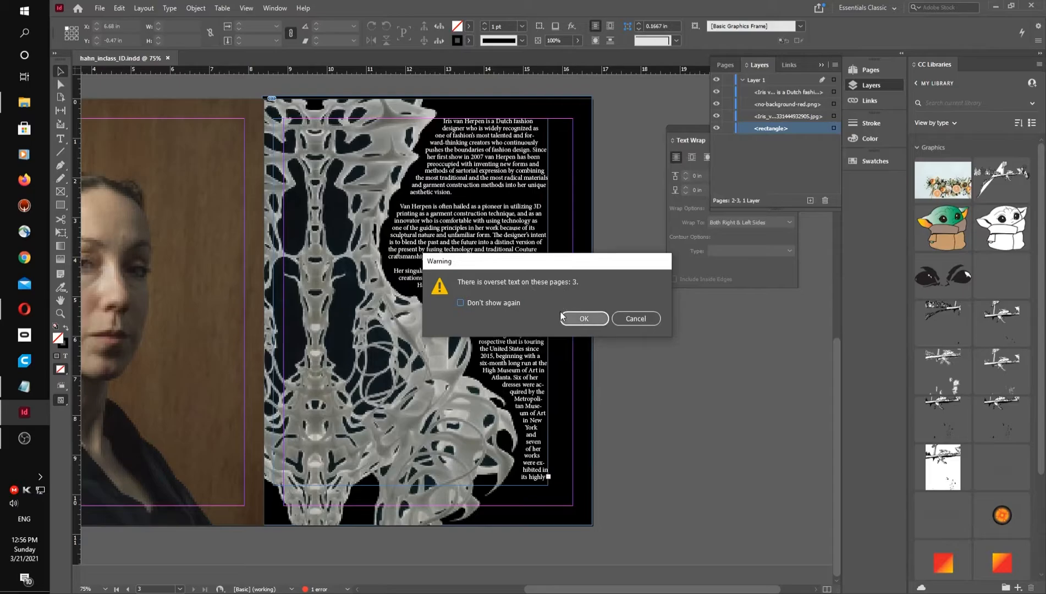
click(584, 319)
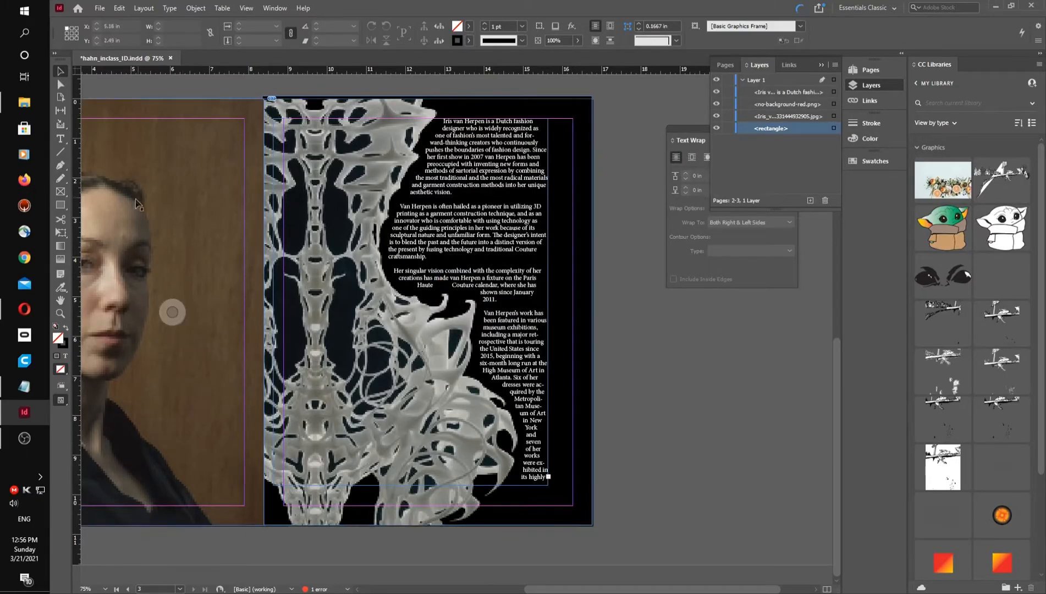
Switch to File Explorer and open the exported PDF from the INDESIGN folder inside Documents > 2021 FASHION TECH.
click(32, 103)
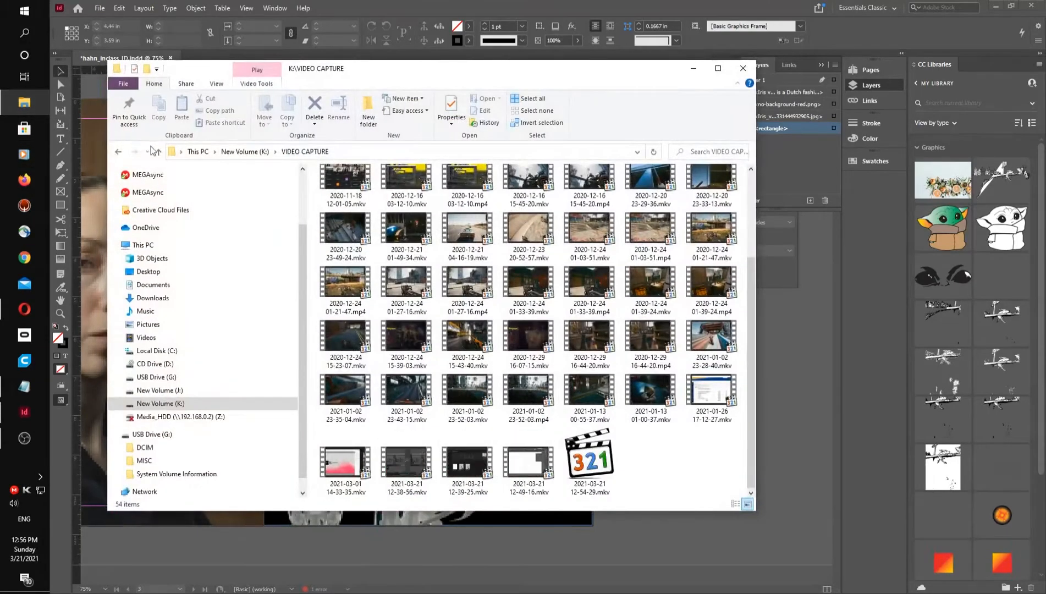
click(159, 285)
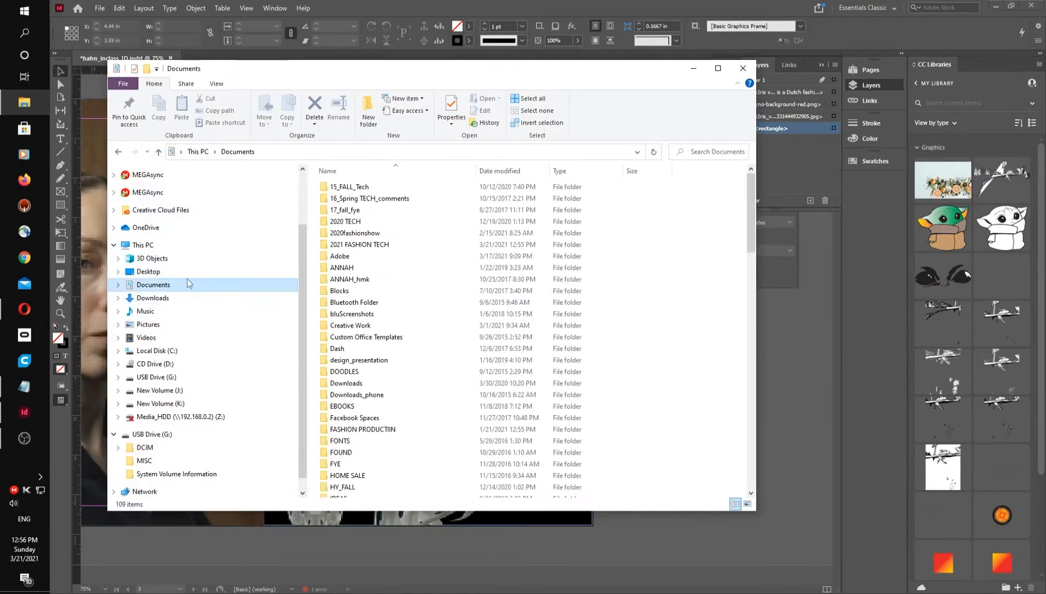
double_click(371, 246)
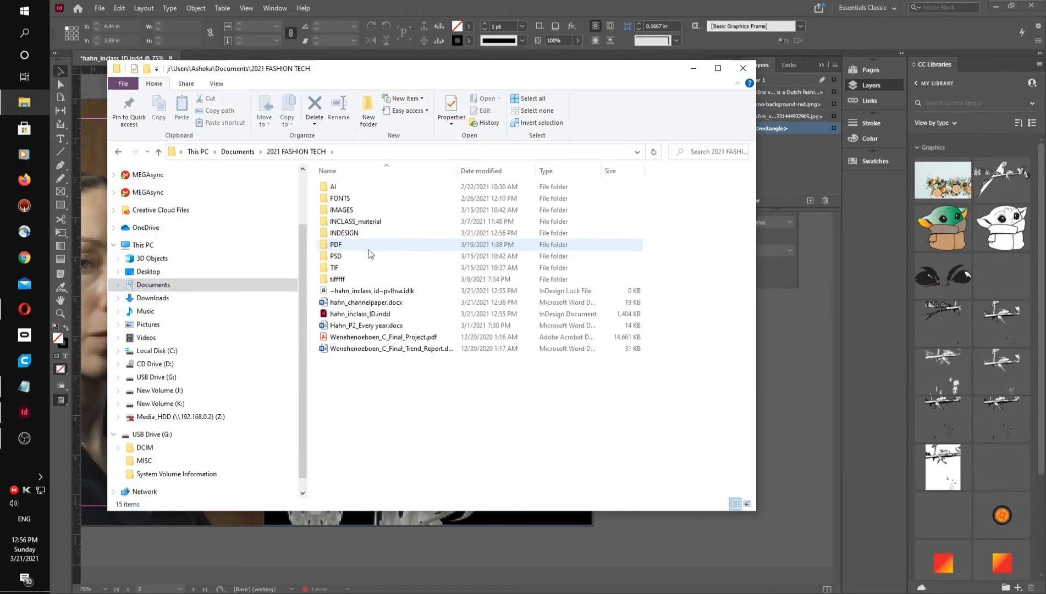
double_click(353, 236)
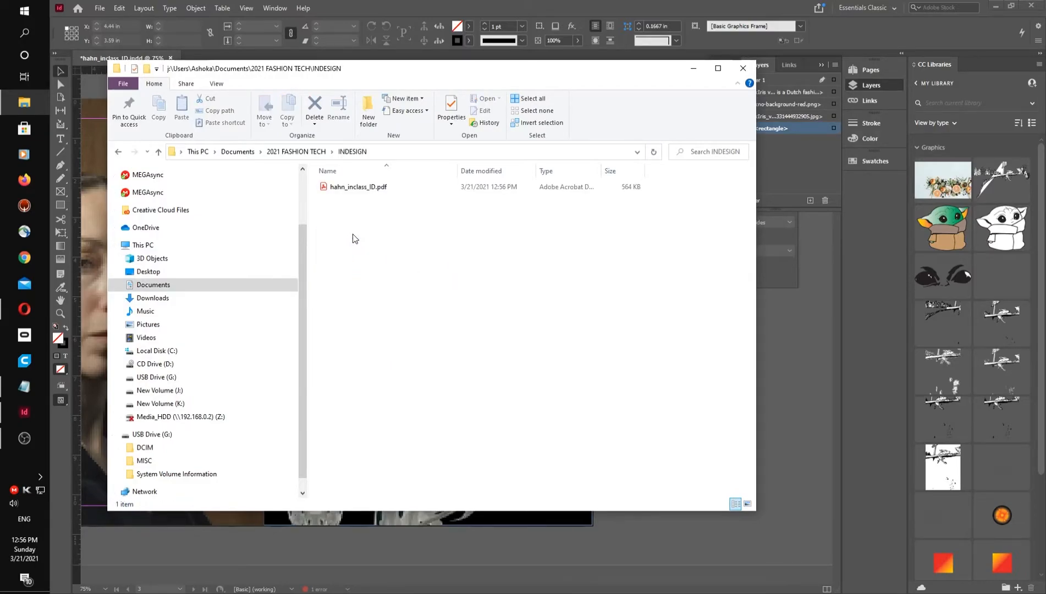
double_click(365, 189)
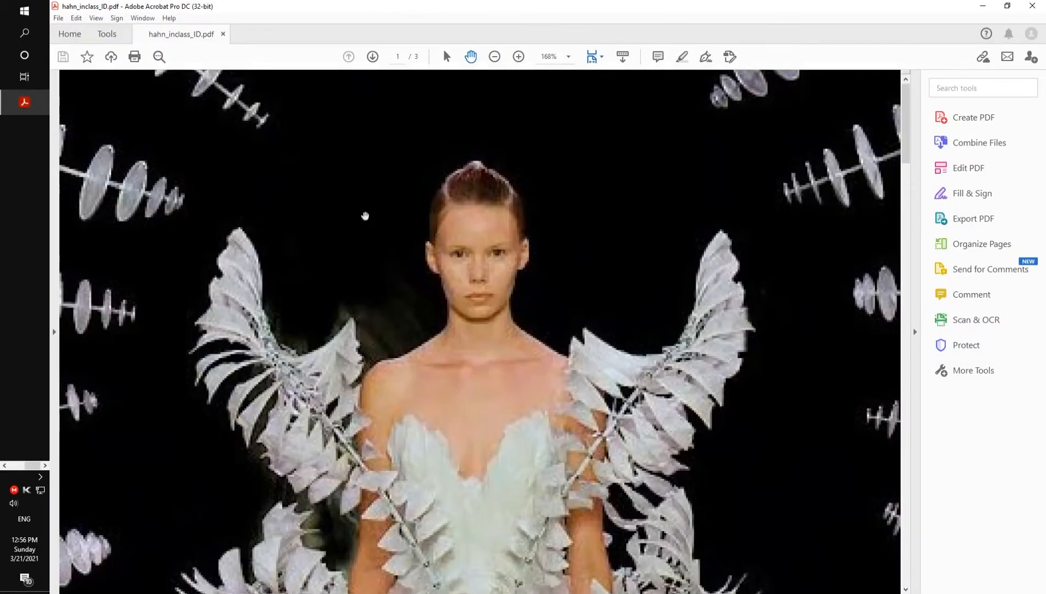
Examine the exported PDF's pages at a reduced zoom to check the whole layout.
scroll(429, 320, down, 1)
click(495, 57)
click(495, 57)
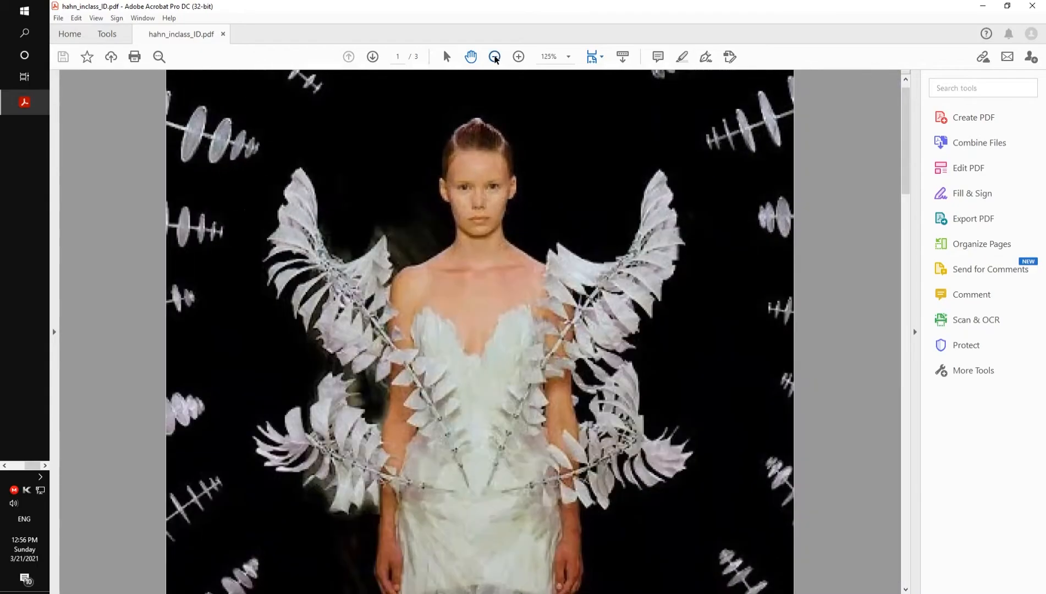
click(495, 56)
click(496, 56)
click(495, 57)
click(495, 57)
click(496, 56)
scroll(551, 258, down, 4)
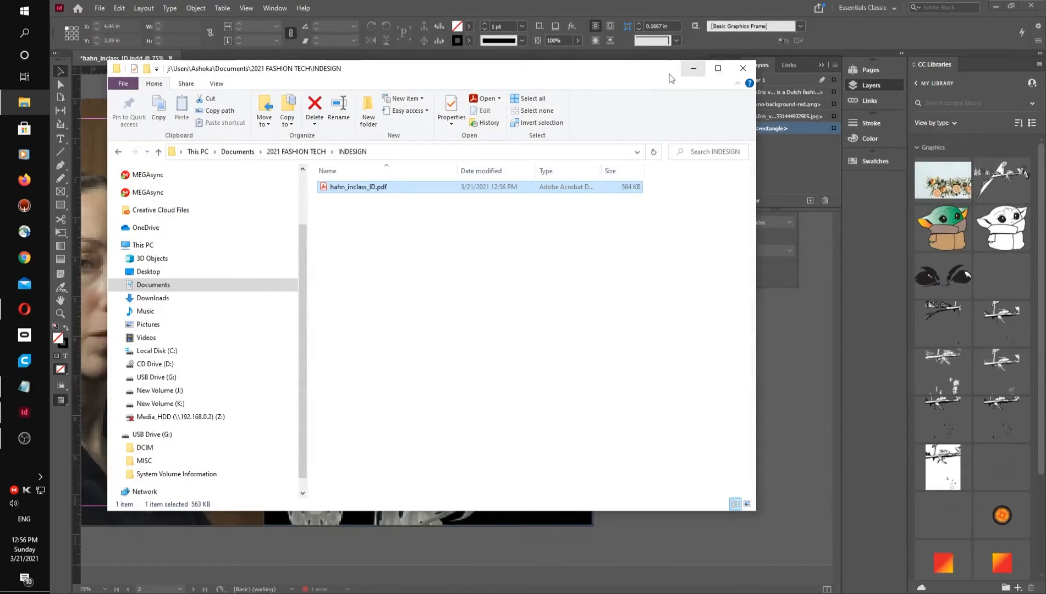
Try to move the InDesign document from the 2021 FASHION TECH folder into its INDESIGN subfolder.
click(286, 152)
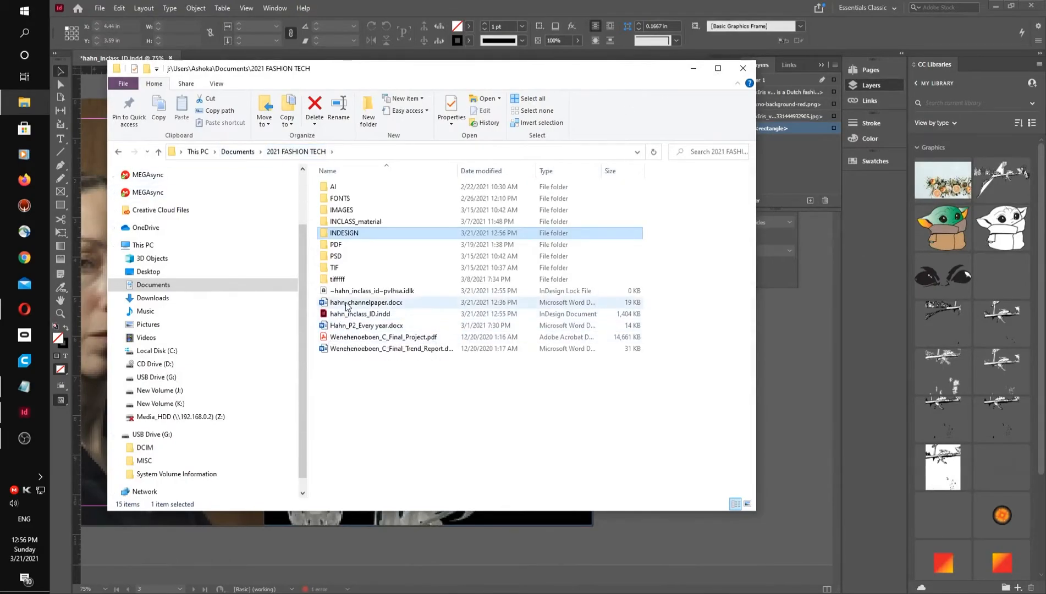
drag(363, 319, 362, 231)
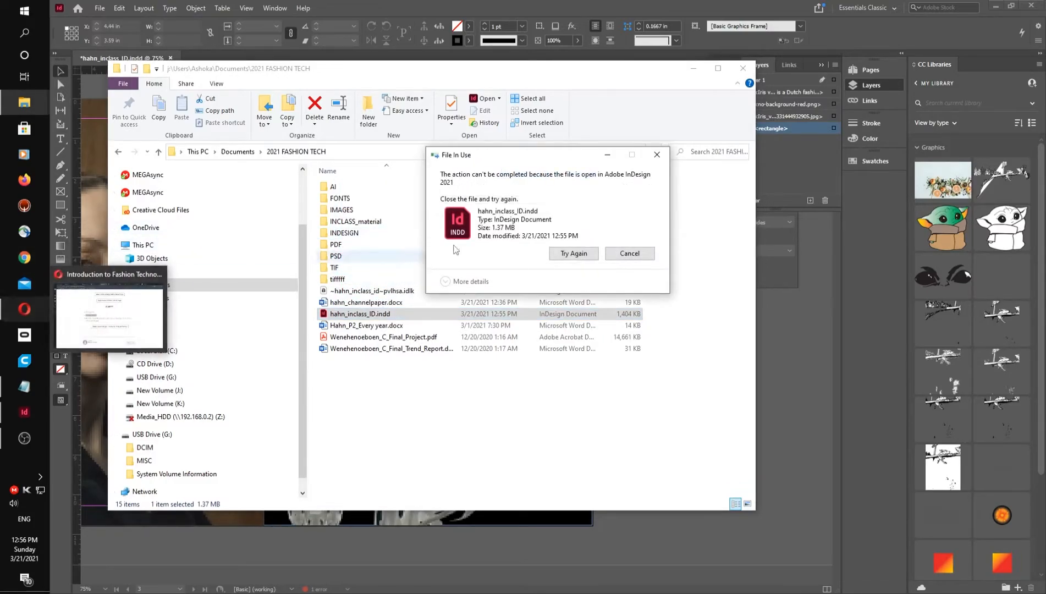
click(630, 253)
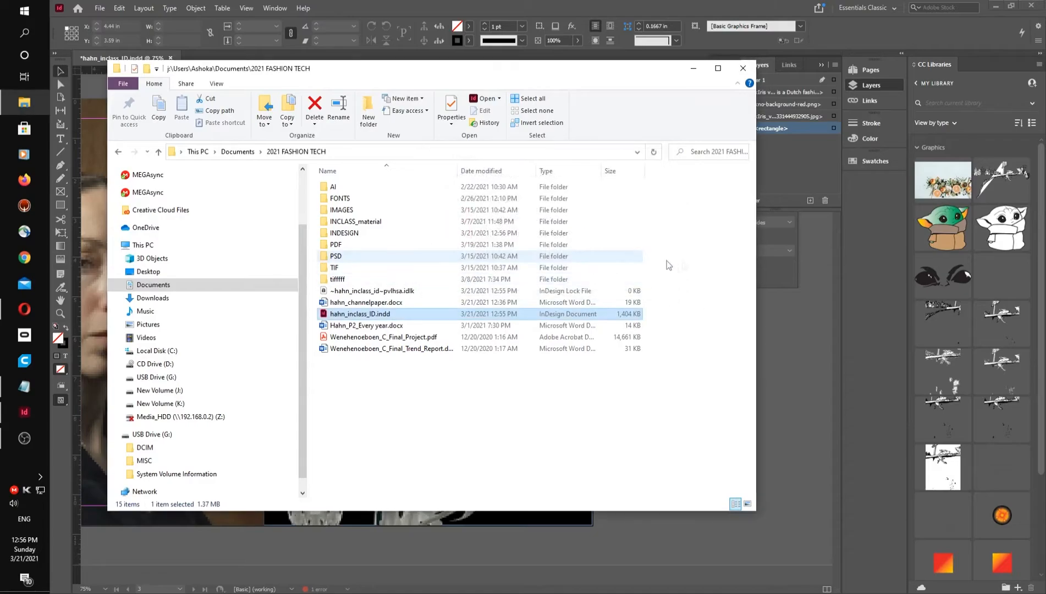
Switch back to InDesign, save the layout and close the document.
click(784, 316)
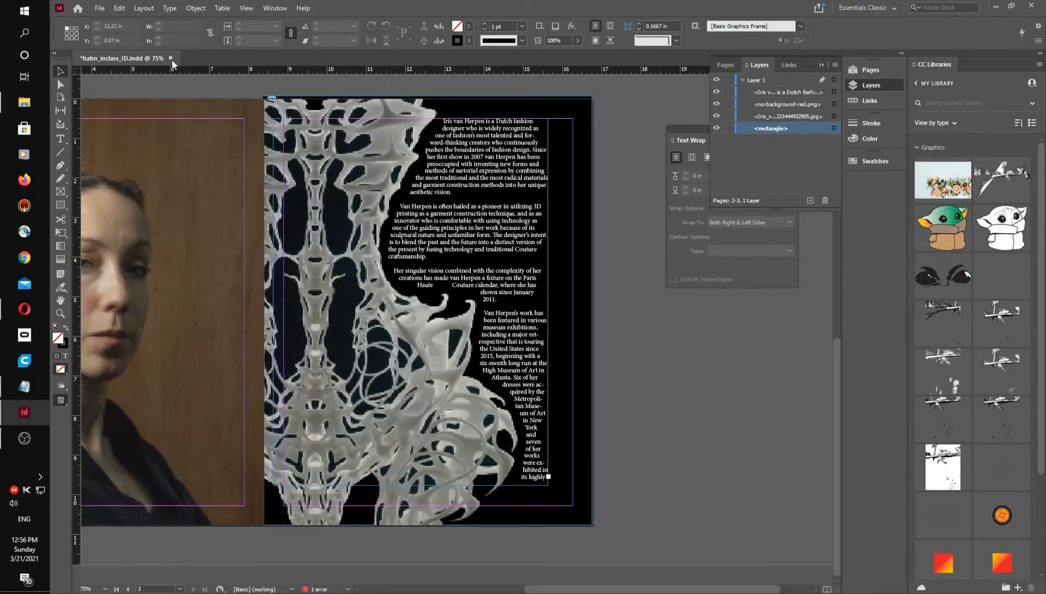
click(99, 8)
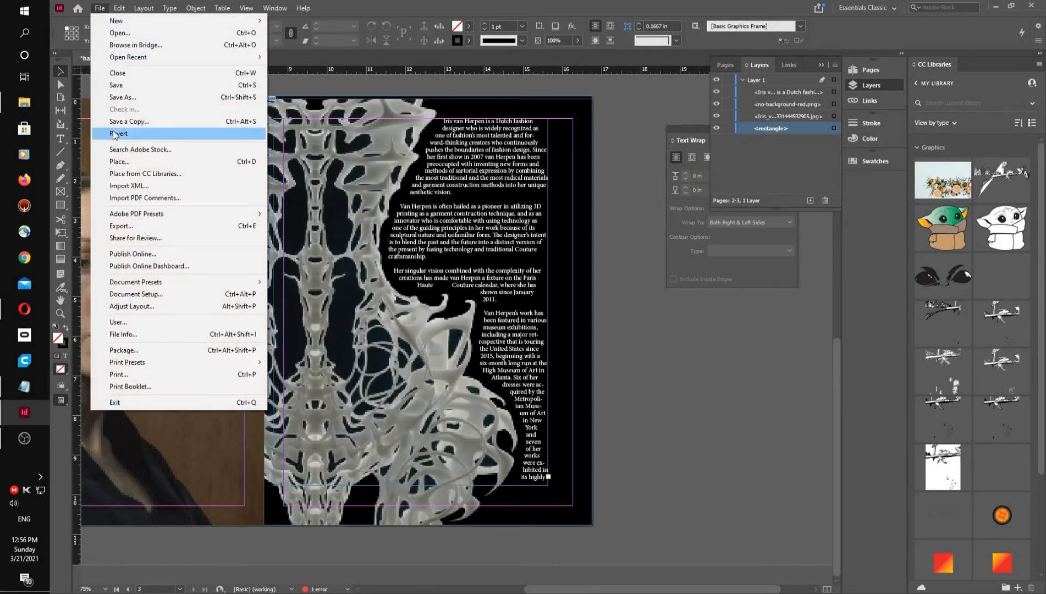
click(144, 85)
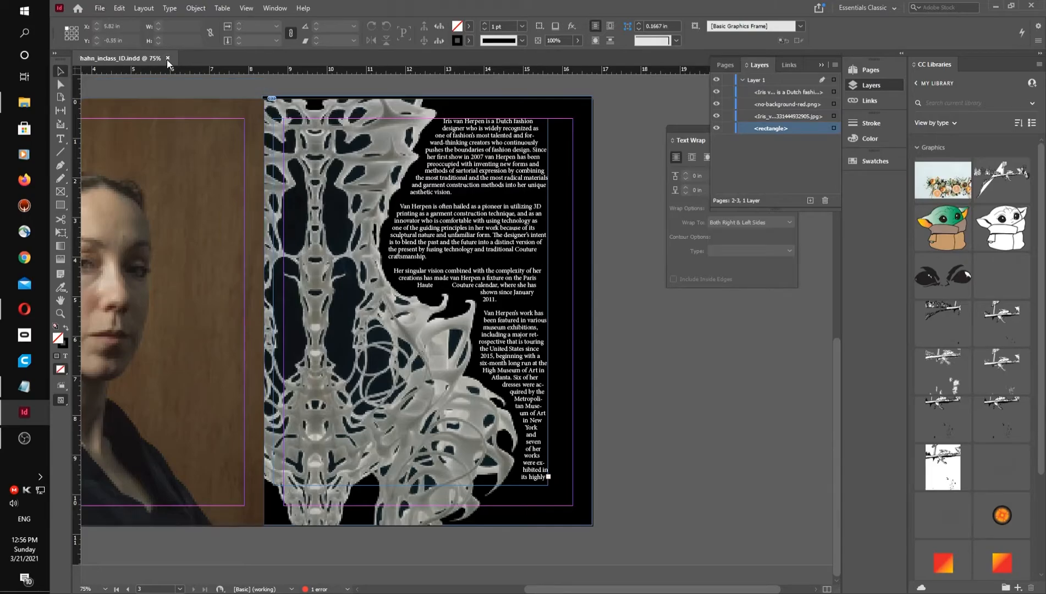
click(168, 58)
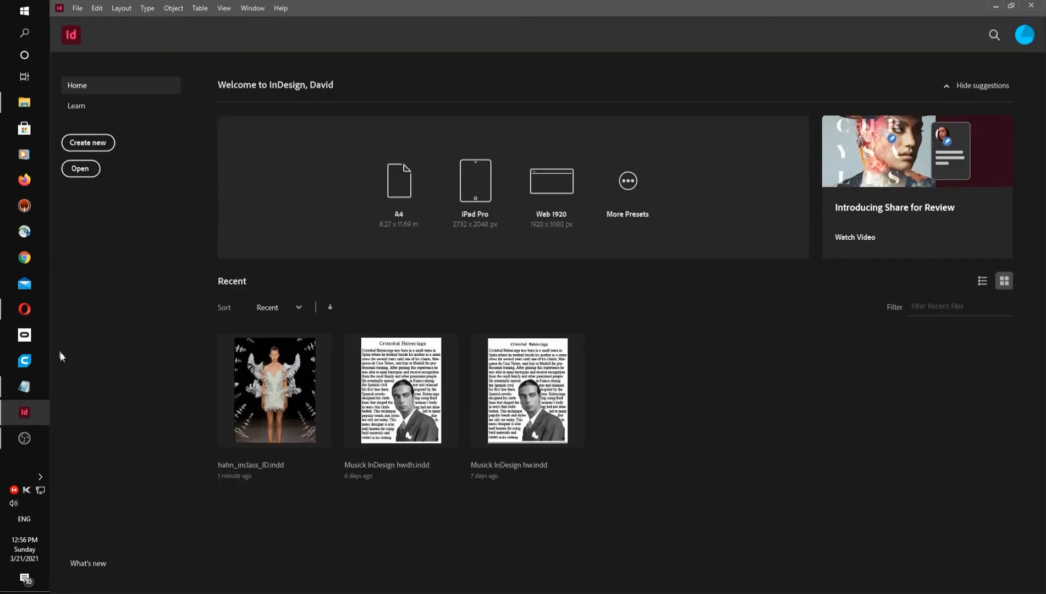
Switch to File Explorer, move the closed .indd file into the INDESIGN folder and open that folder.
click(24, 102)
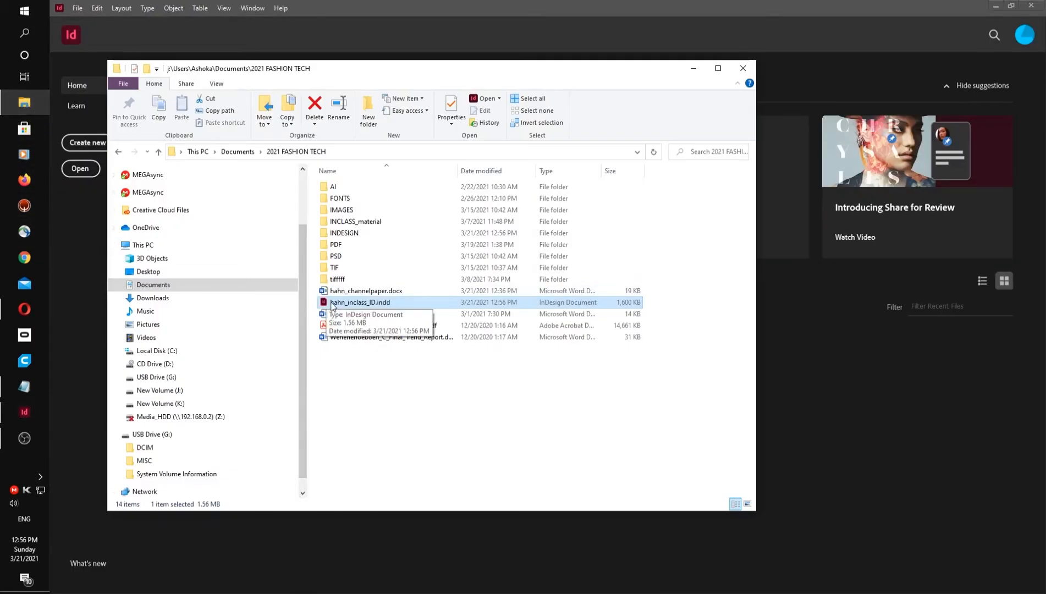
drag(333, 304, 351, 234)
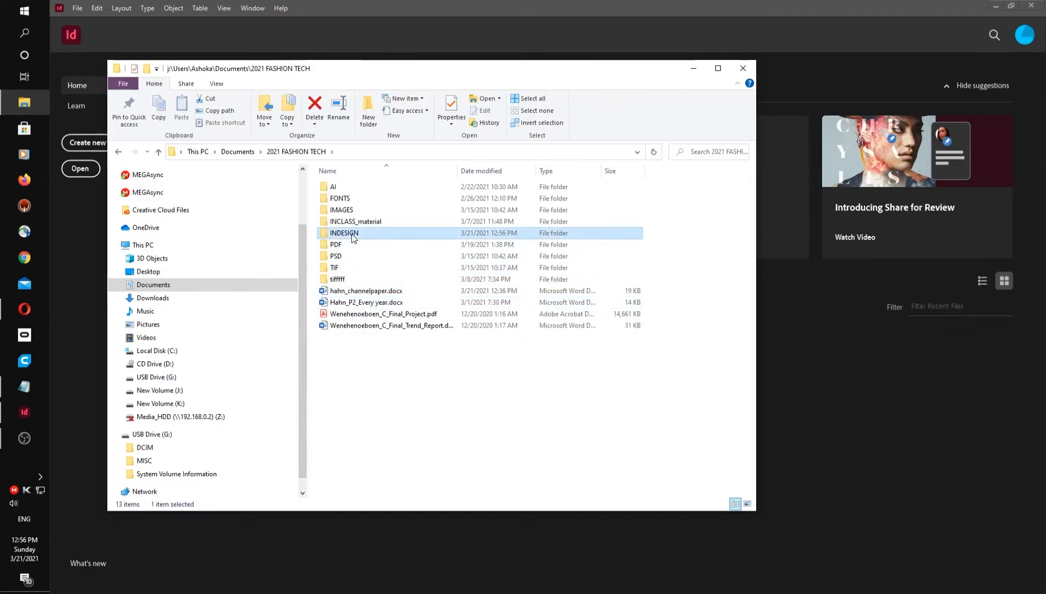
double_click(352, 234)
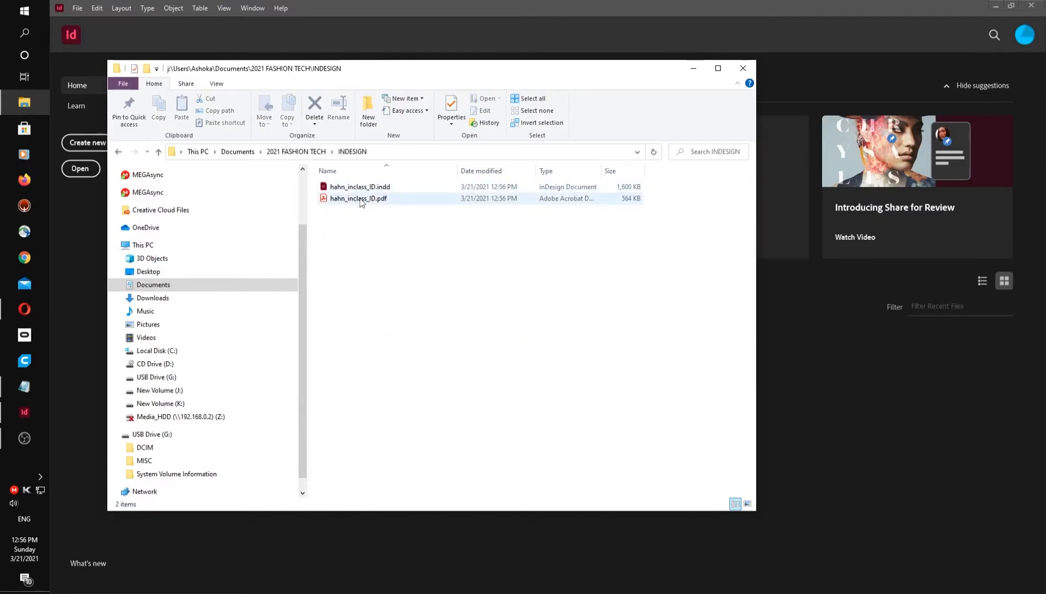
Check the submission list in Opera, and move the channel paper Word document into the INDESIGN folder in File Explorer.
click(46, 299)
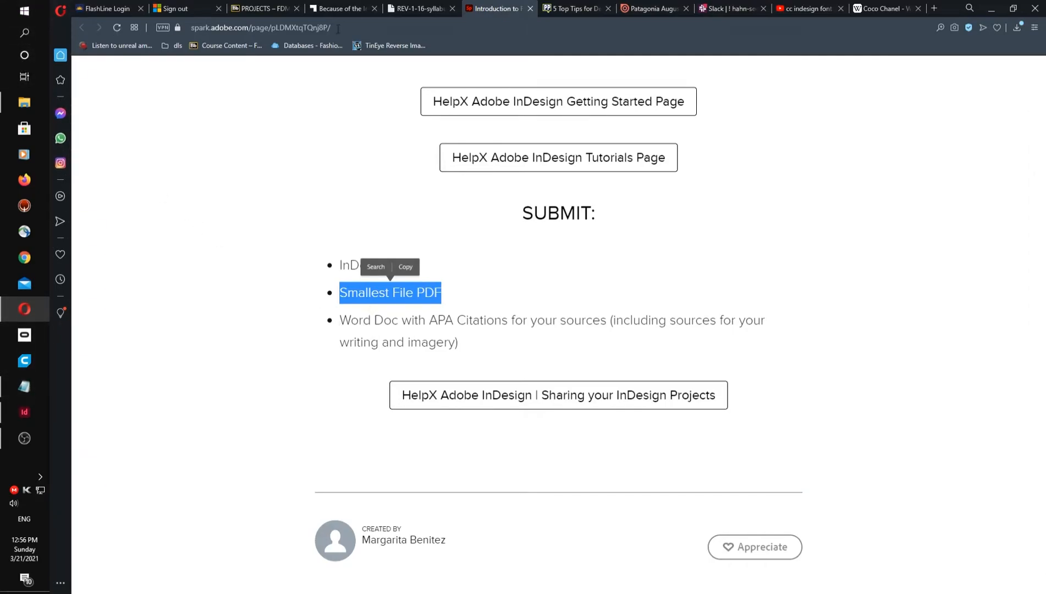
click(32, 411)
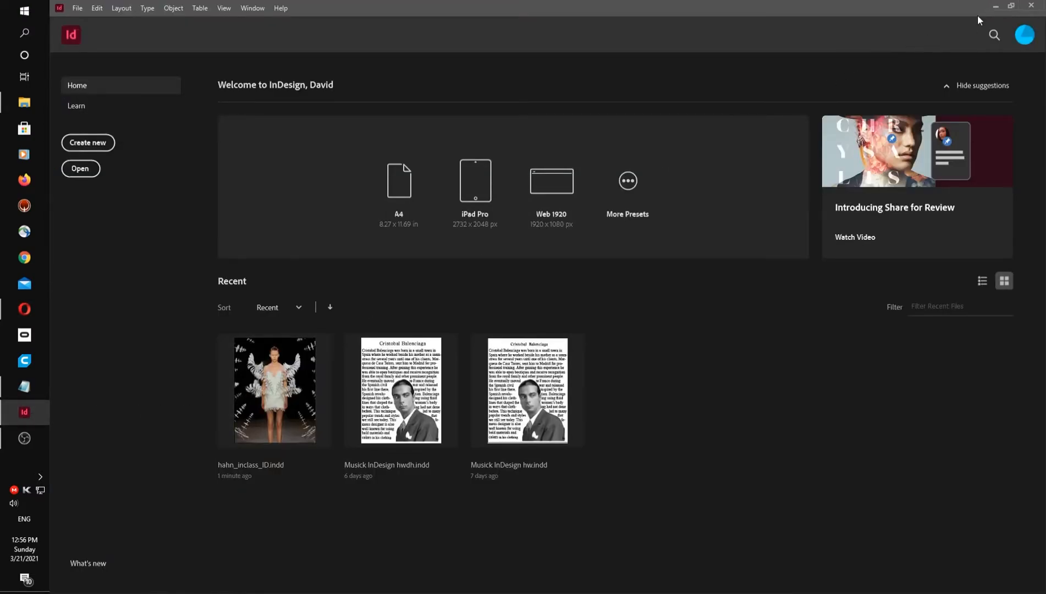
click(24, 102)
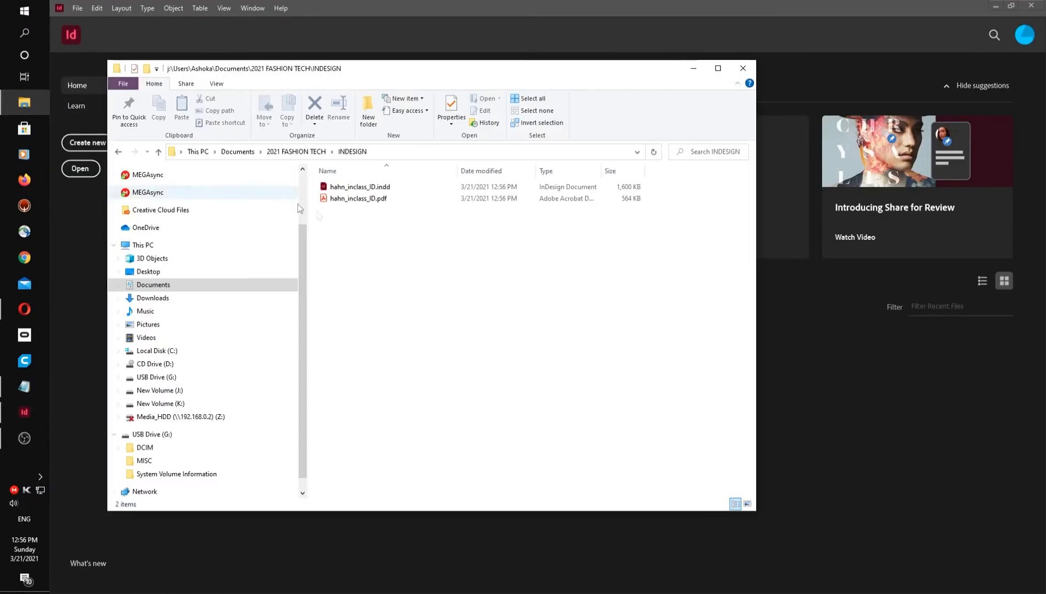
click(354, 232)
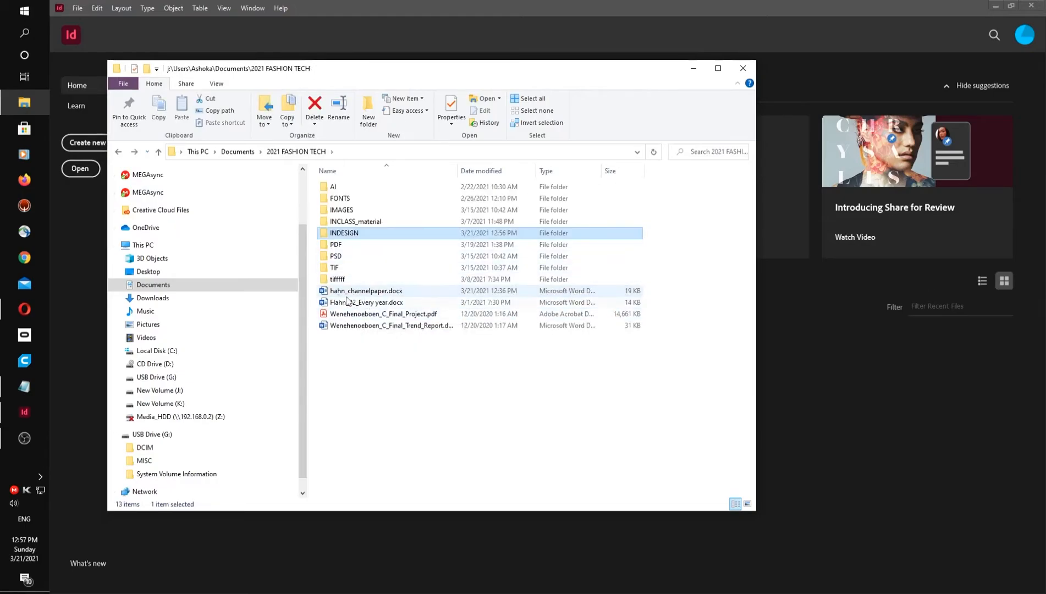
drag(356, 297, 354, 235)
double_click(339, 234)
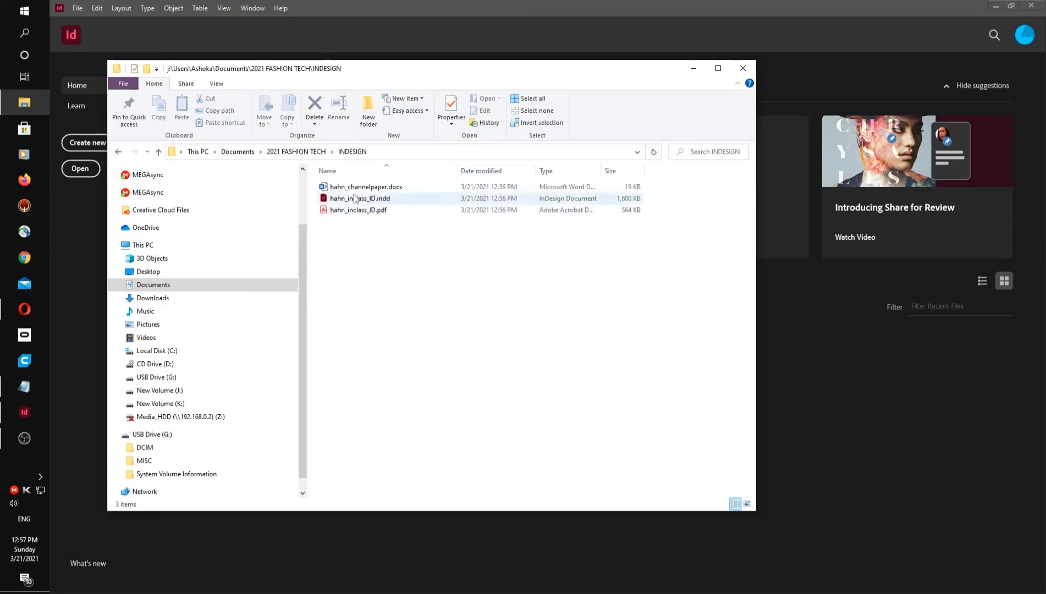
Review the APA citation requirement on the assignment page in Opera and open the channel paper from the INDESIGN folder in Word.
click(24, 309)
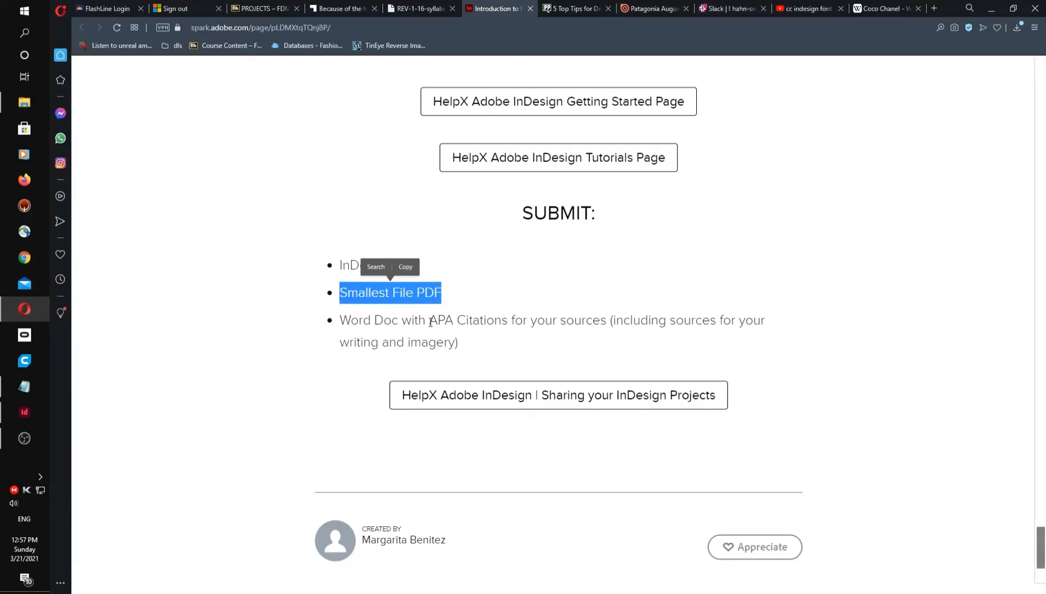
drag(431, 322, 514, 340)
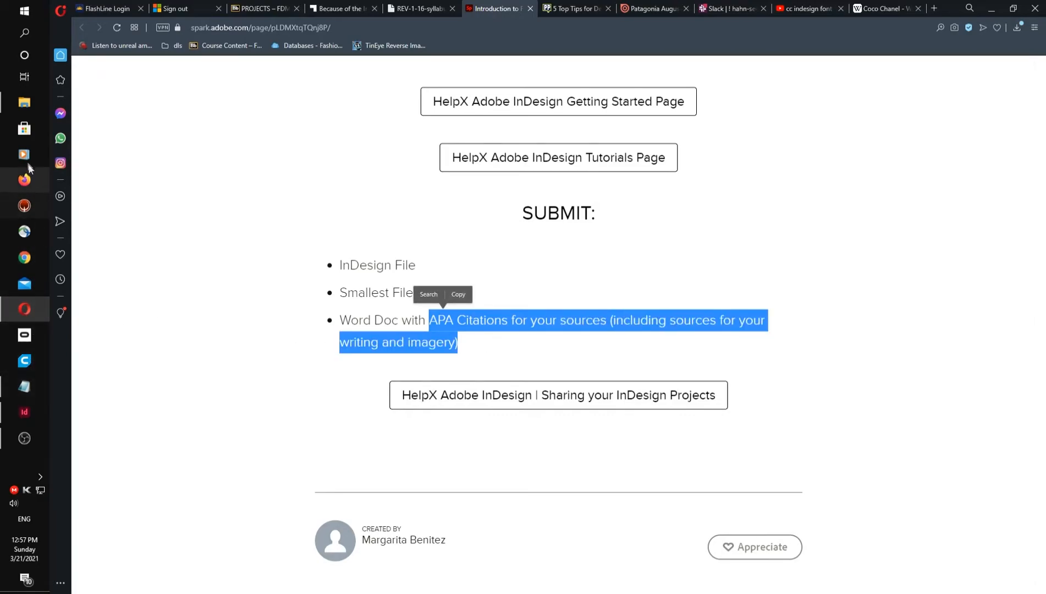
click(22, 102)
click(360, 209)
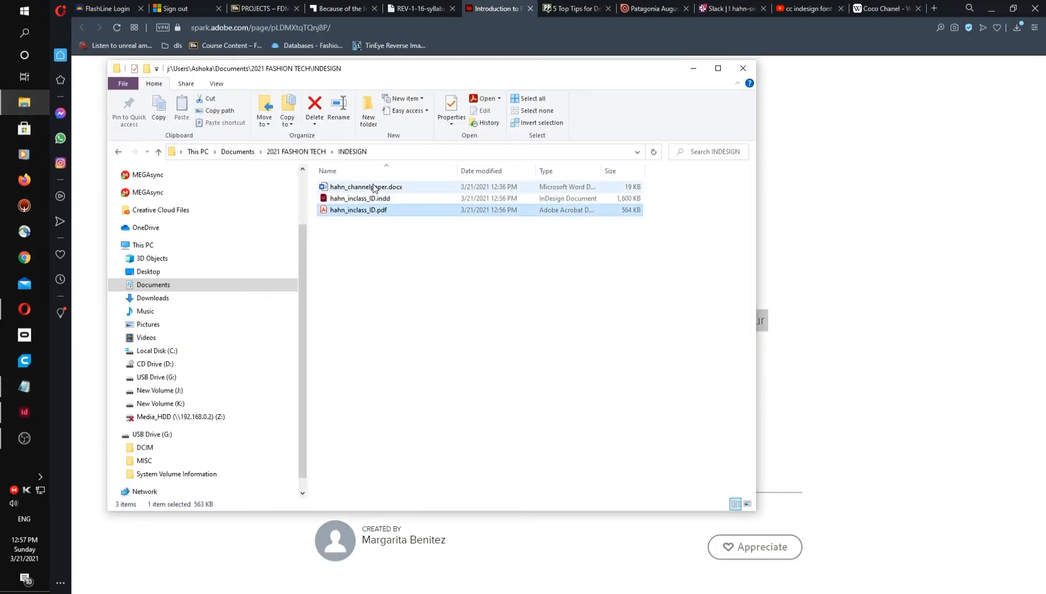
double_click(346, 187)
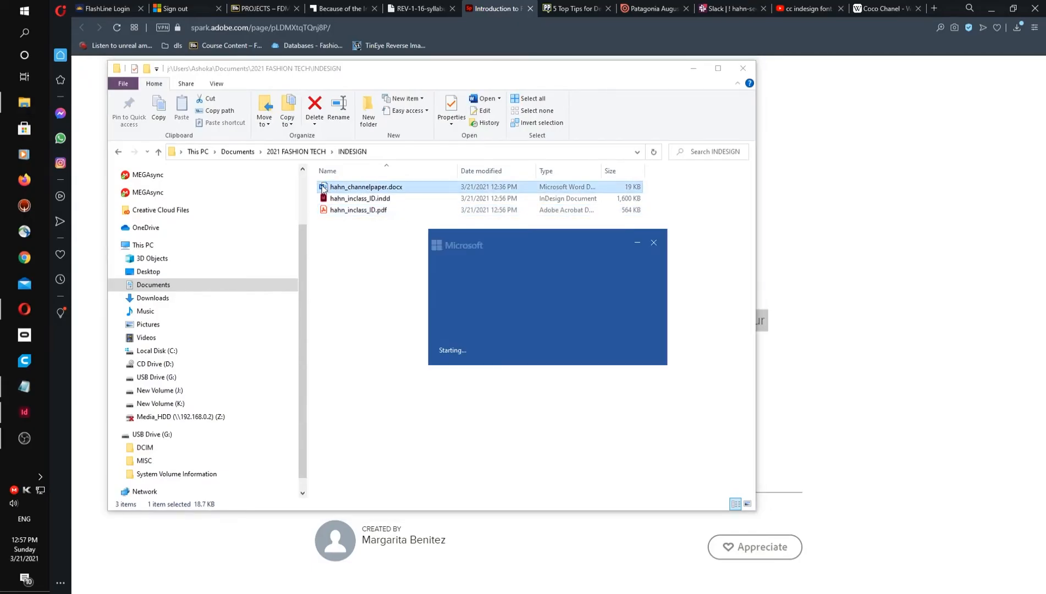
Read through the Word paper down to its References page and examine the citation's APA formatting.
scroll(434, 346, down, 5)
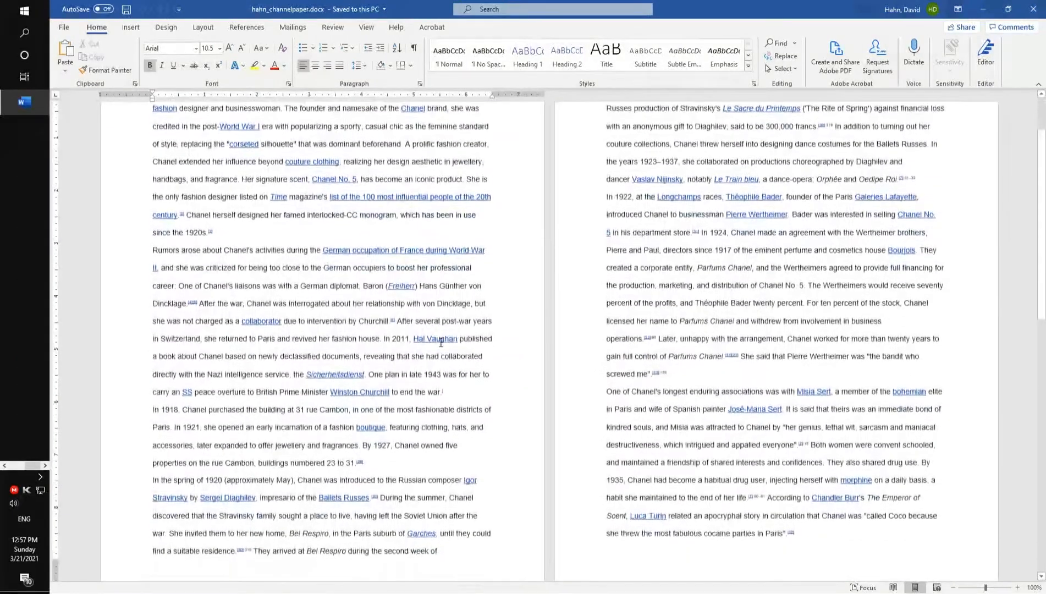
scroll(434, 346, up, 3)
scroll(321, 358, down, 6)
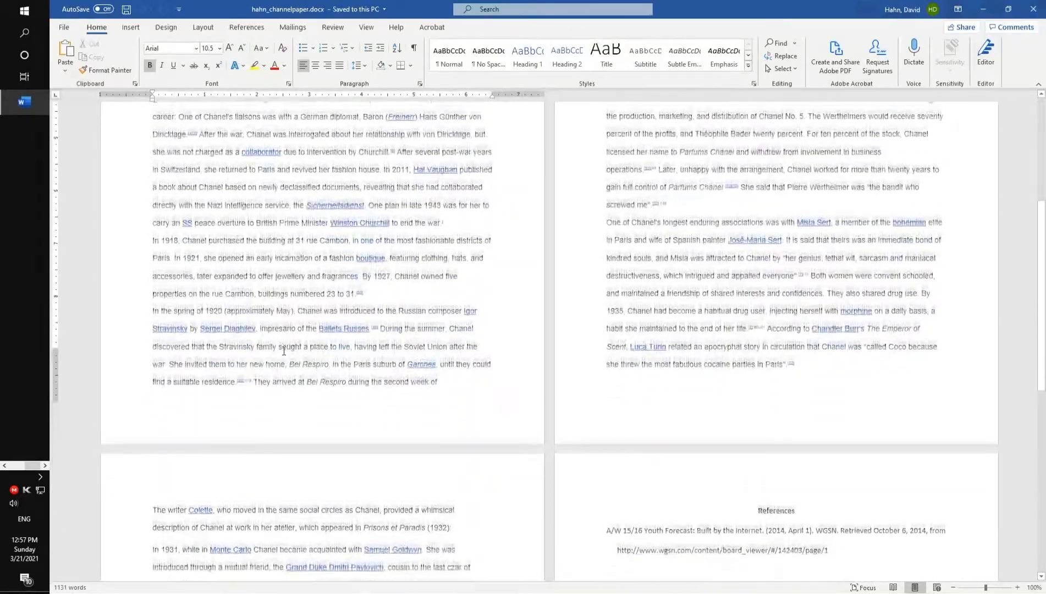
scroll(321, 358, down, 2)
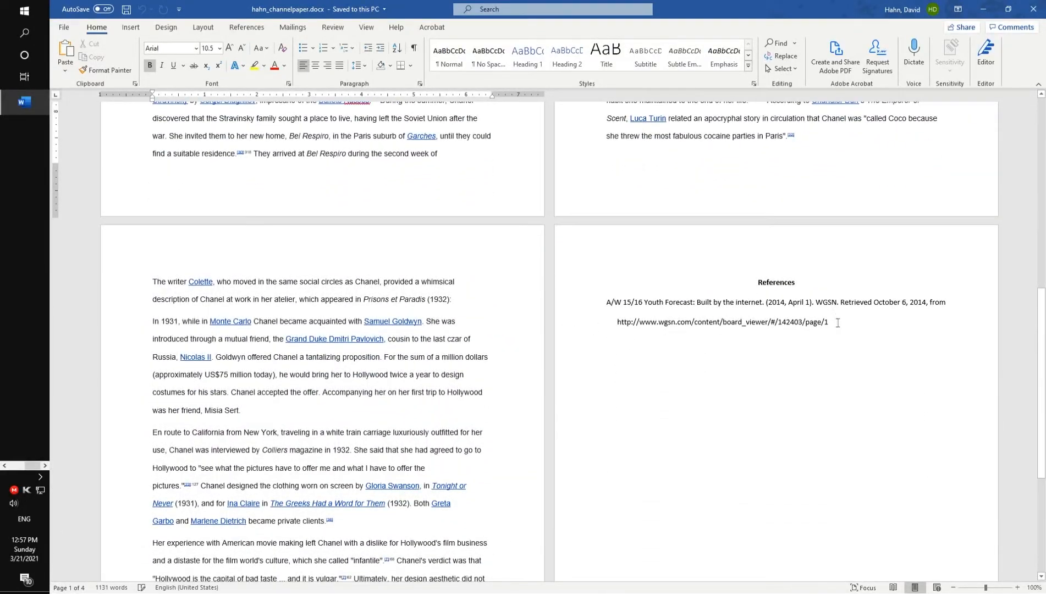
drag(829, 322, 726, 259)
click(777, 302)
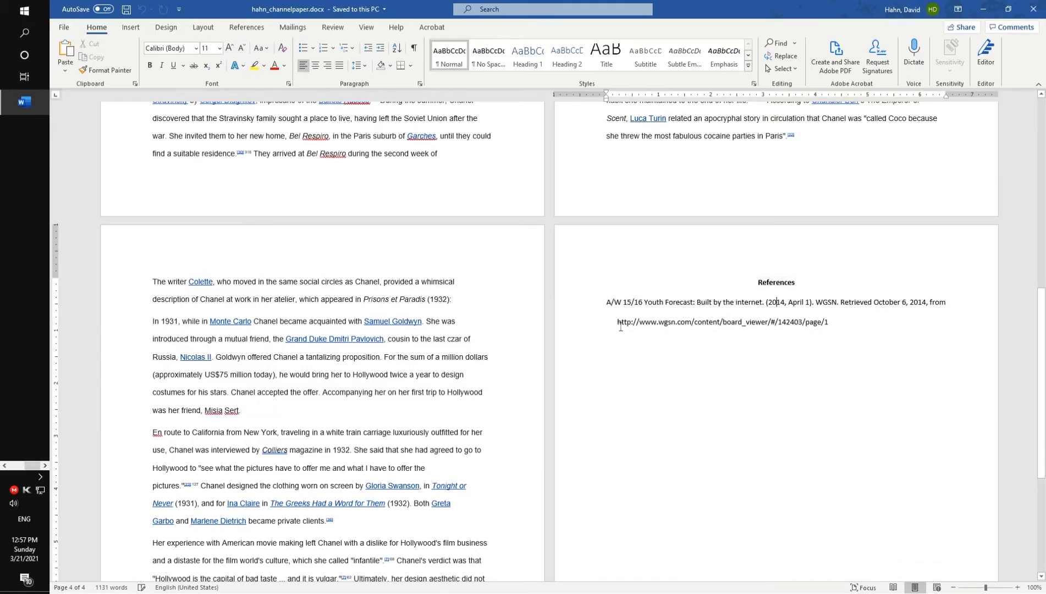
drag(604, 304, 841, 327)
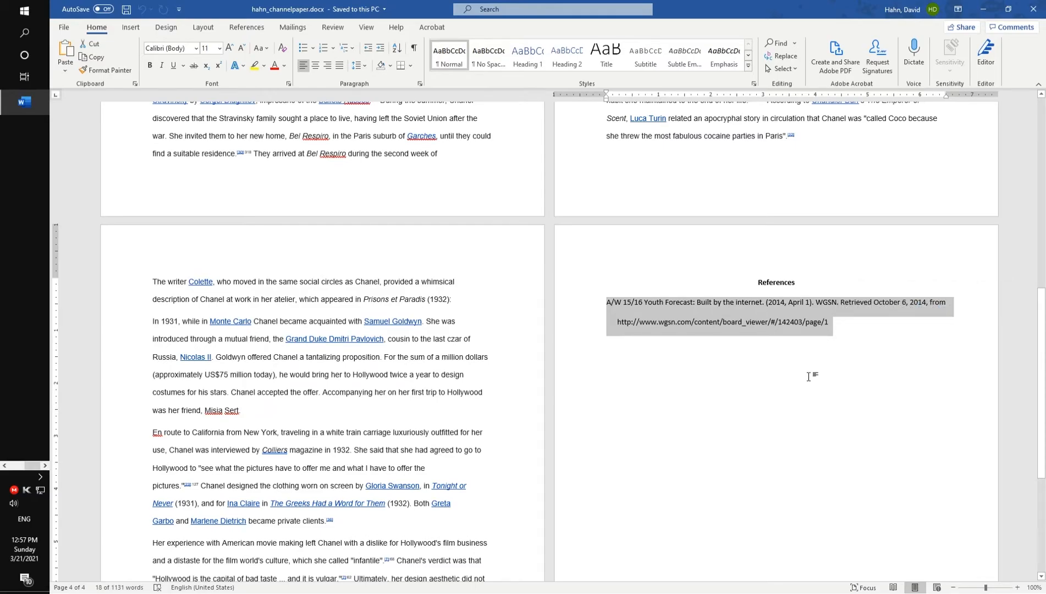
click(778, 352)
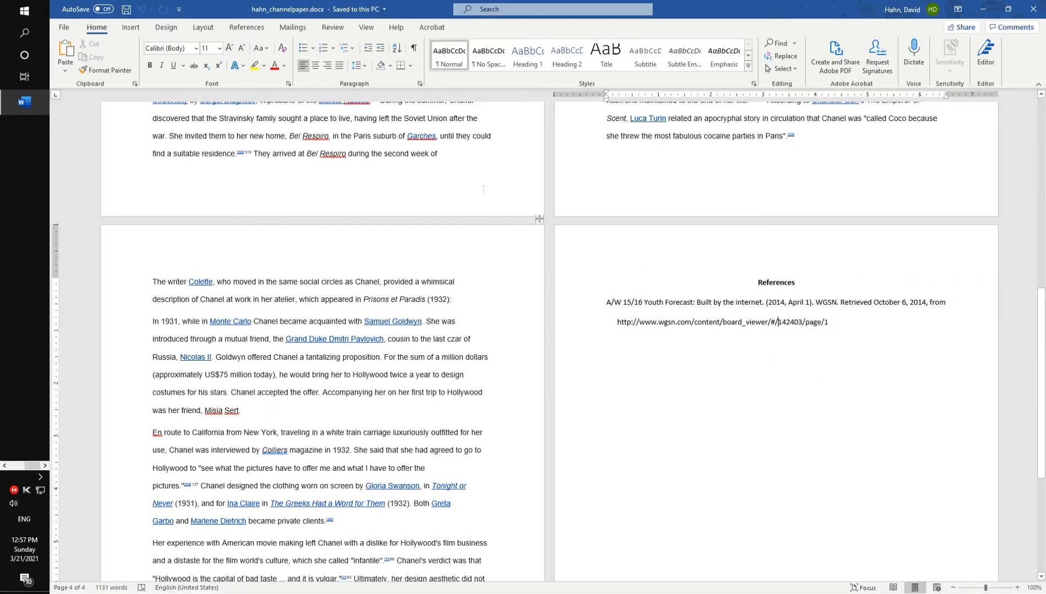
View Word's new-document templates for the APA paper formats and return to the paper.
click(63, 27)
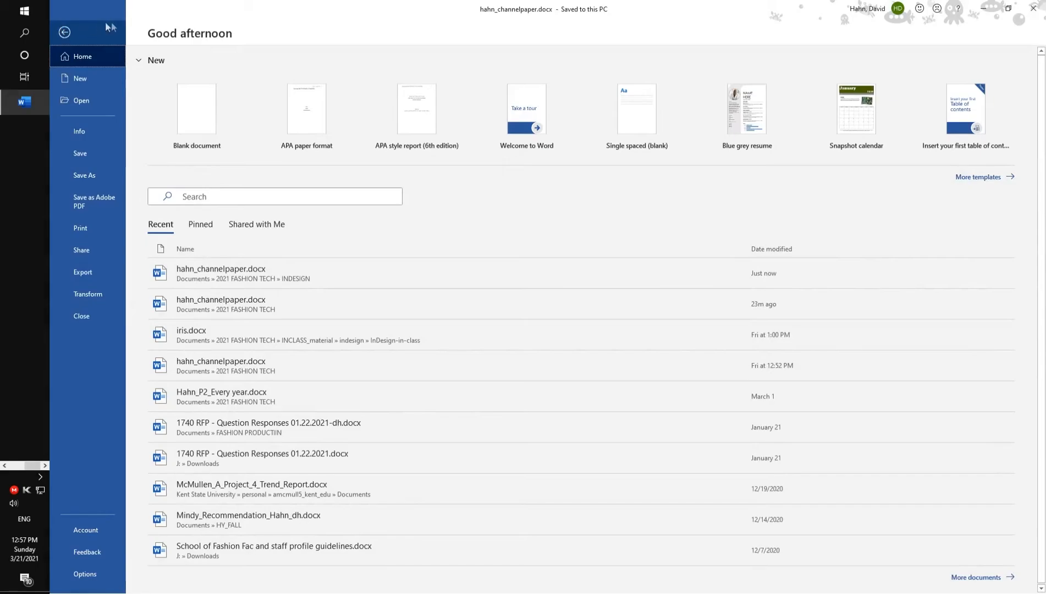
click(86, 79)
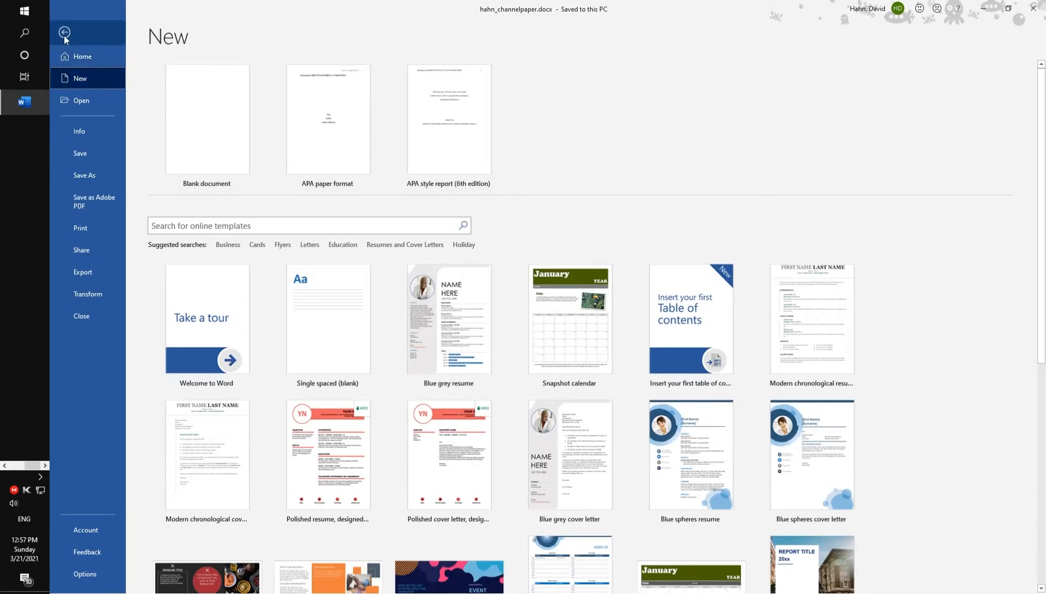
click(64, 33)
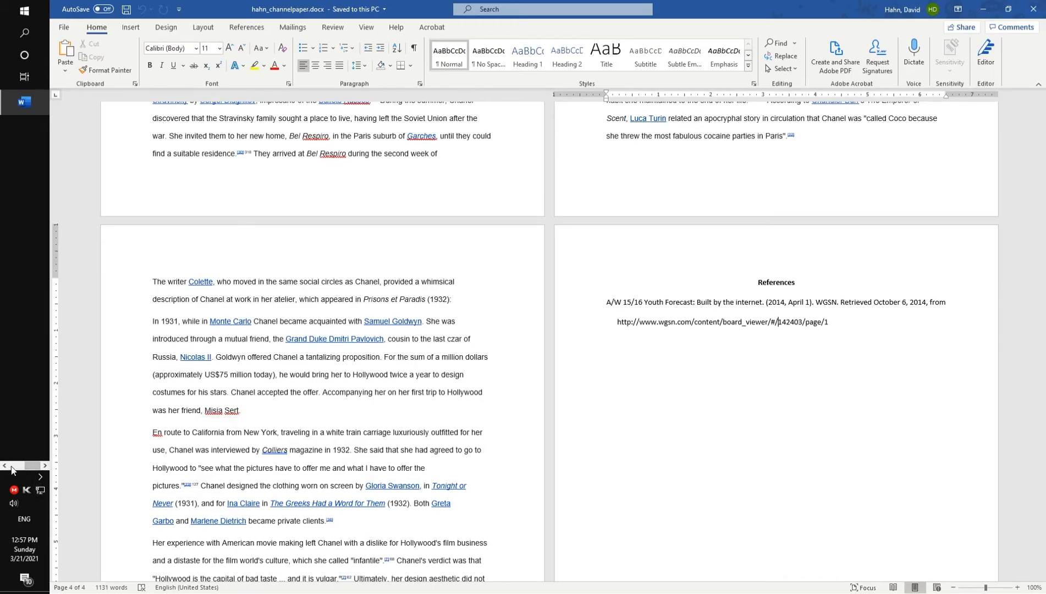
Minimize Word and File Explorer, and review the SUBMIT list on the assignment page in Opera.
click(983, 8)
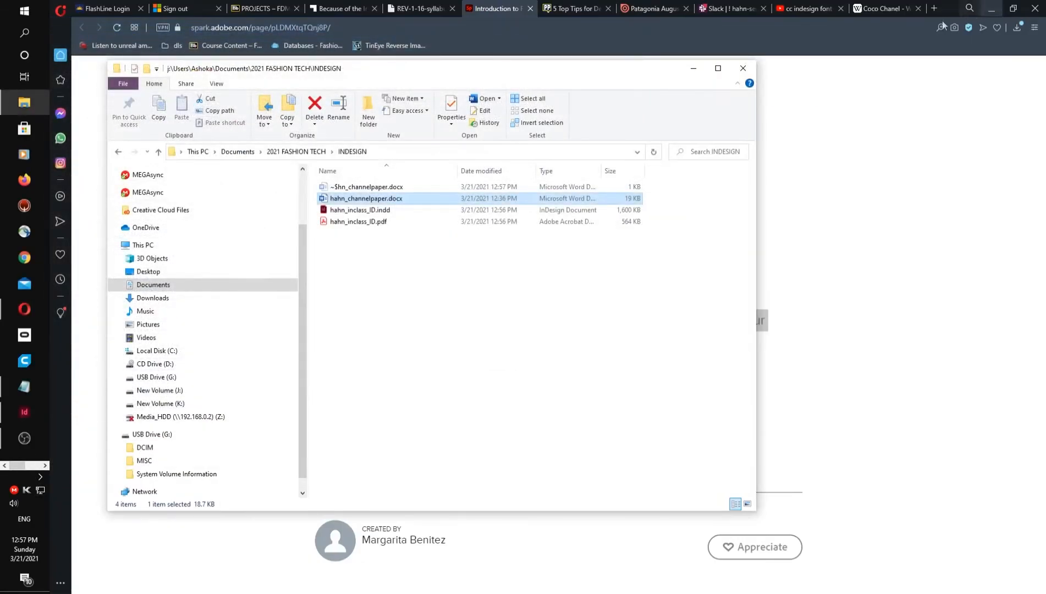
click(693, 69)
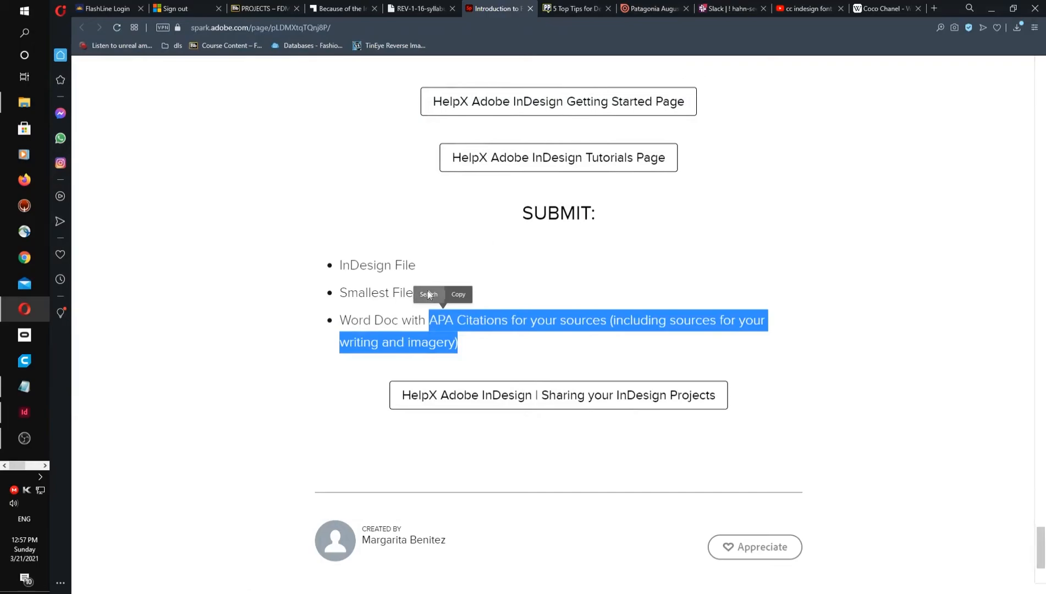
click(433, 272)
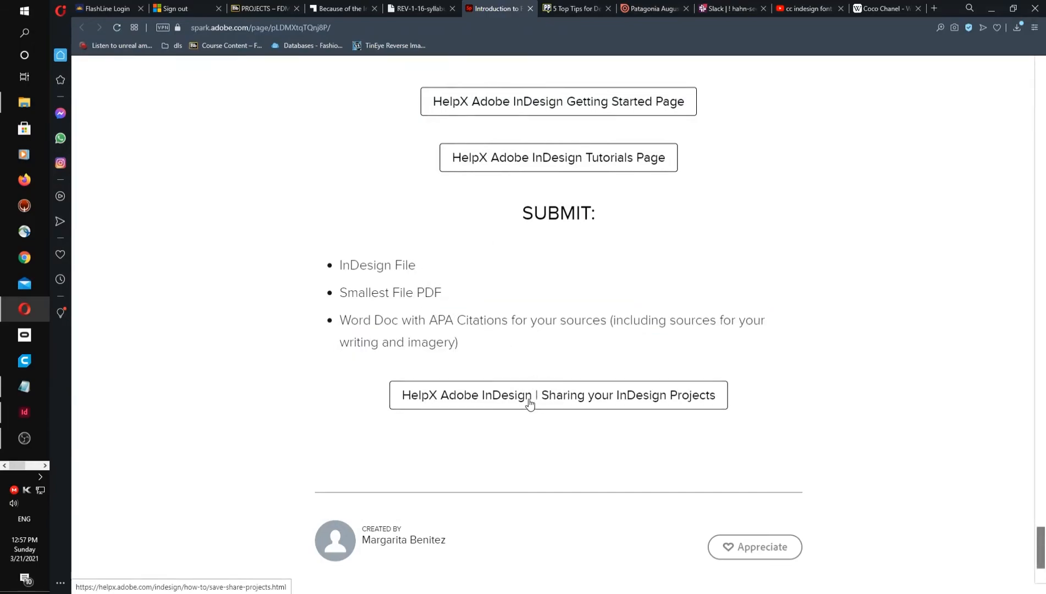
Check the Classwork 7 brief's writing requirements, highlighting the 500-word length and the APA citation styling for the Word document.
scroll(534, 400, down, 3)
scroll(551, 407, up, 5)
scroll(556, 409, up, 10)
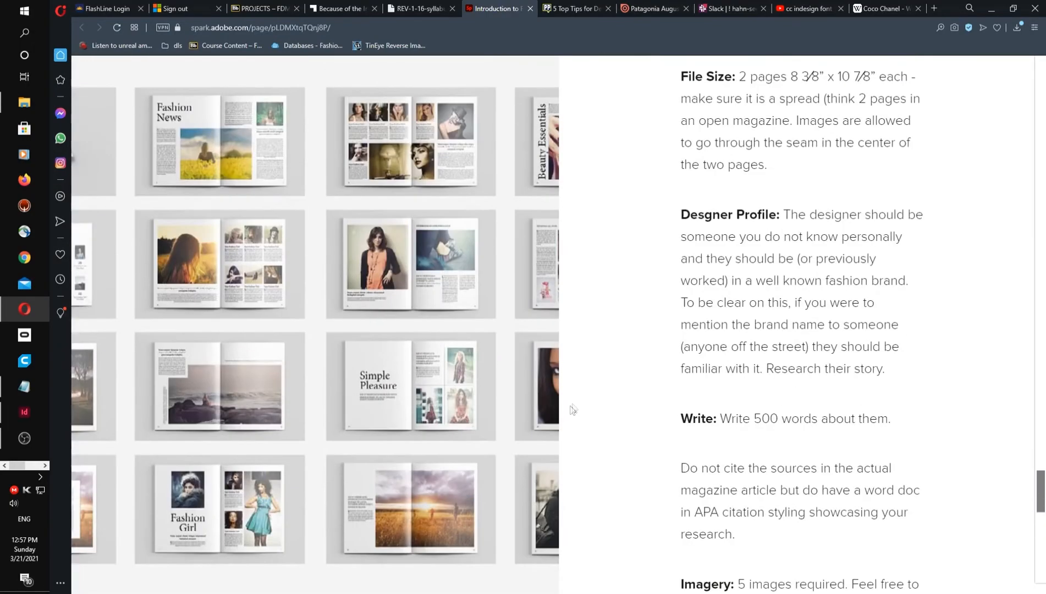
drag(753, 419, 790, 416)
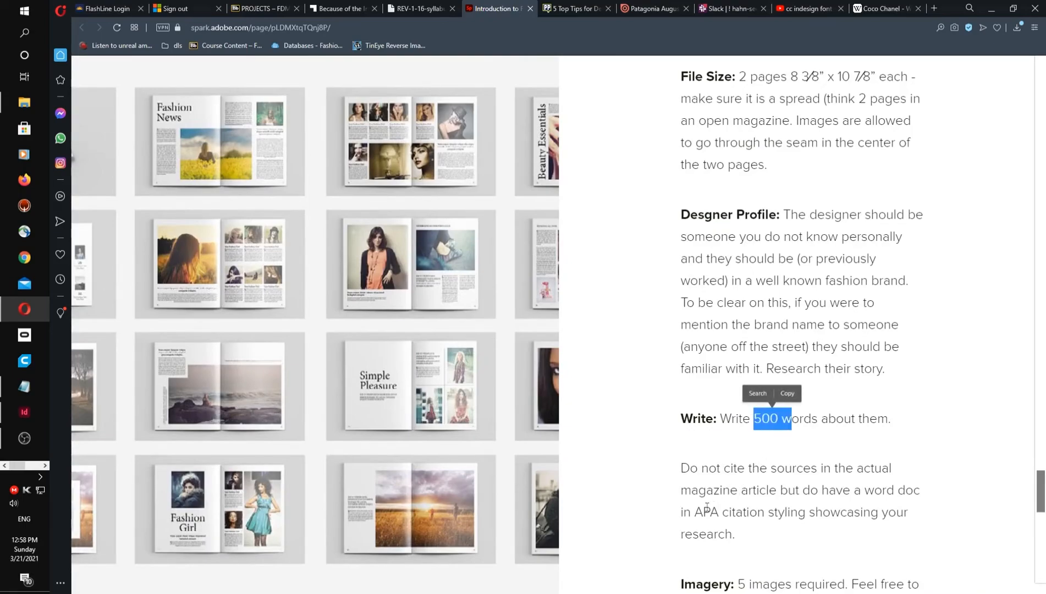
drag(692, 512, 817, 533)
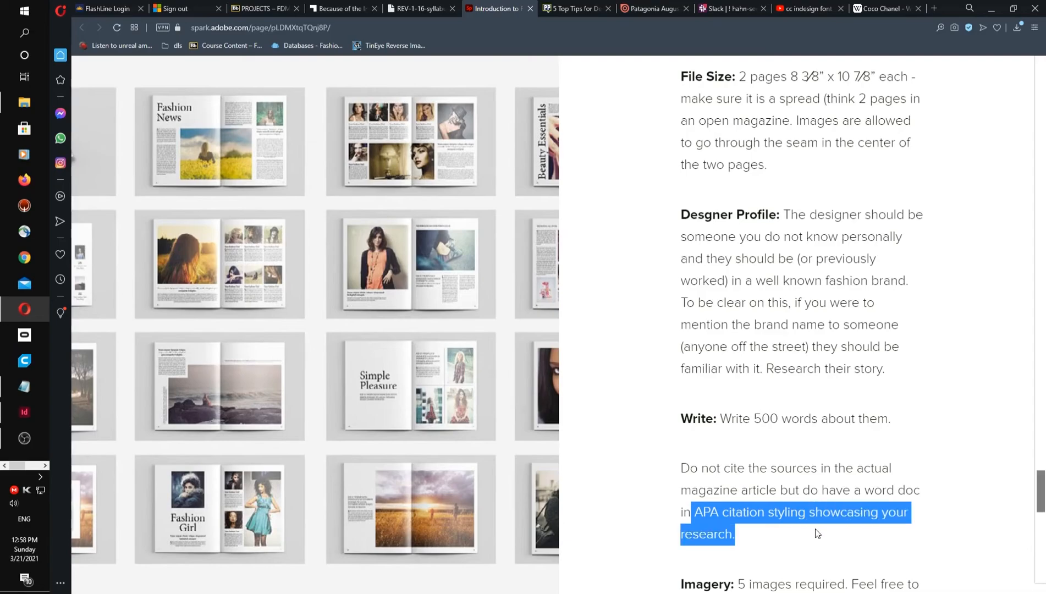
click(708, 518)
drag(698, 512, 765, 533)
Look over the rest of the assignment page and highlight the File Size requirement of two 8 3/8" x 10 7/8" pages in the Classwork 7 brief.
scroll(738, 501, up, 2)
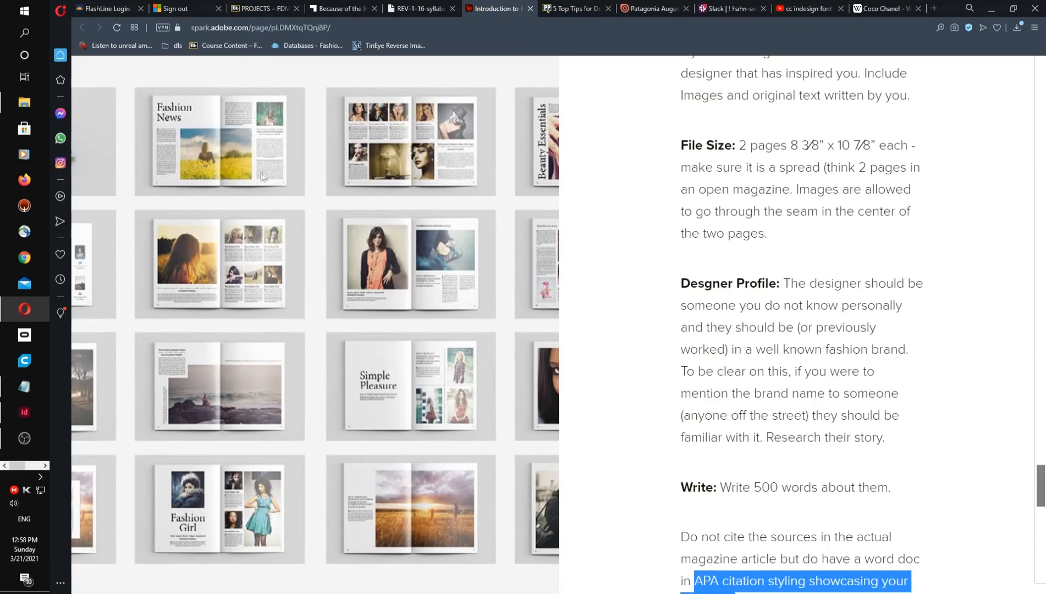
scroll(804, 278, up, 1)
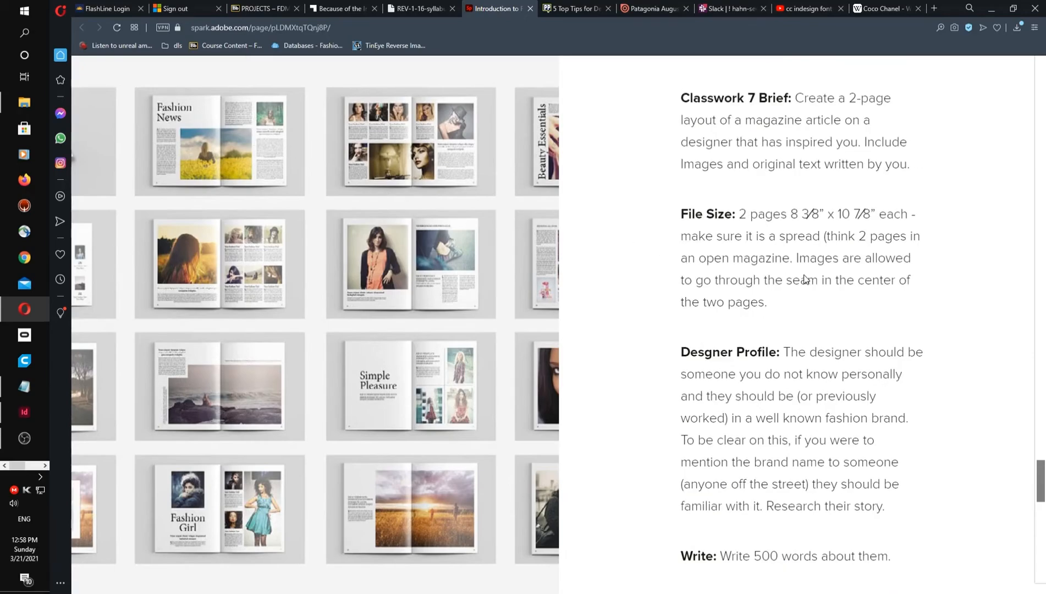
scroll(798, 277, up, 1)
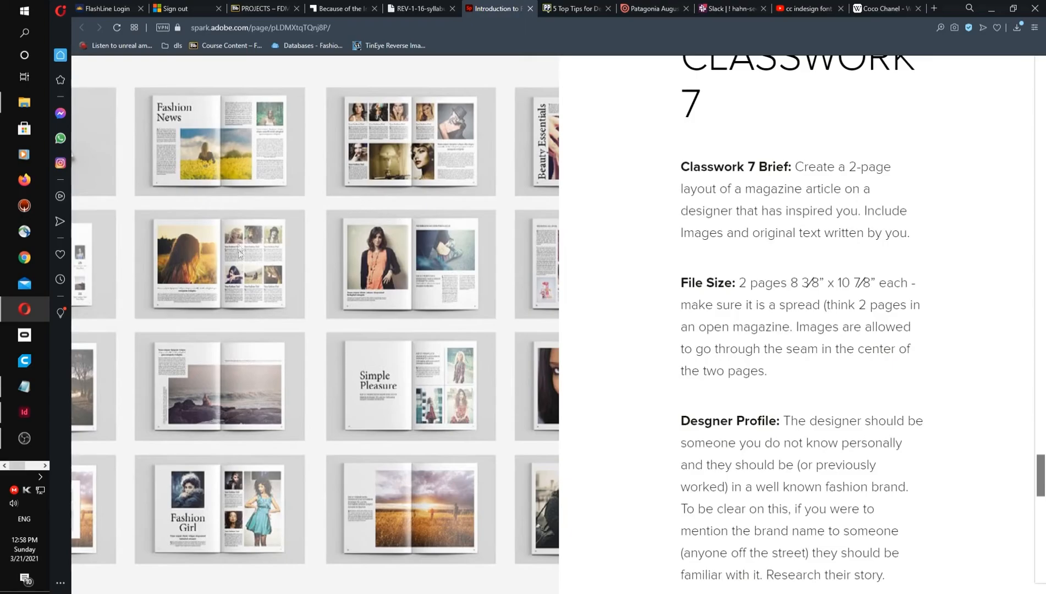
scroll(644, 319, up, 20)
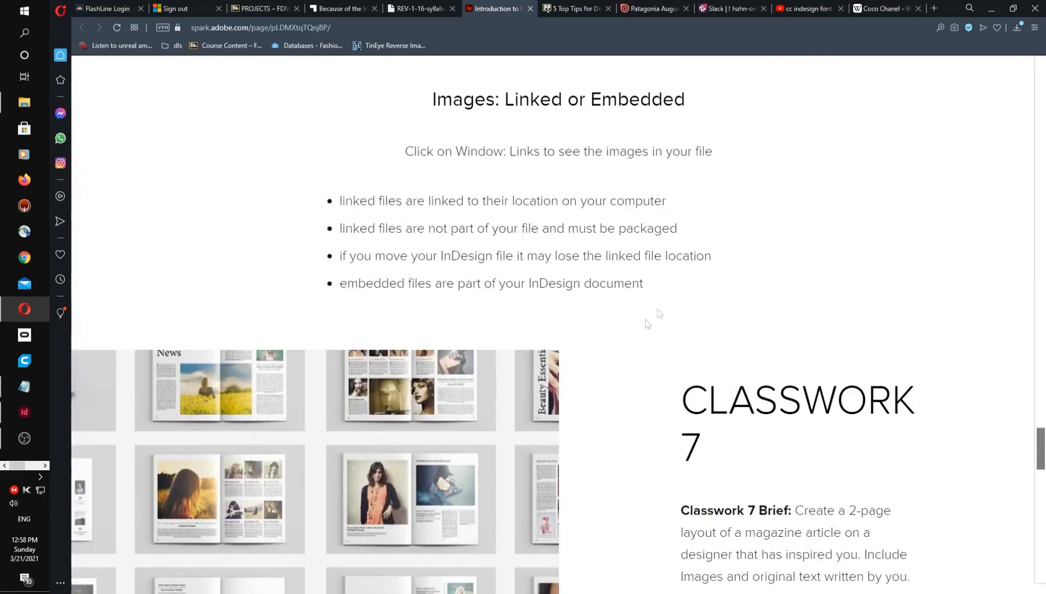
scroll(665, 288, up, 6)
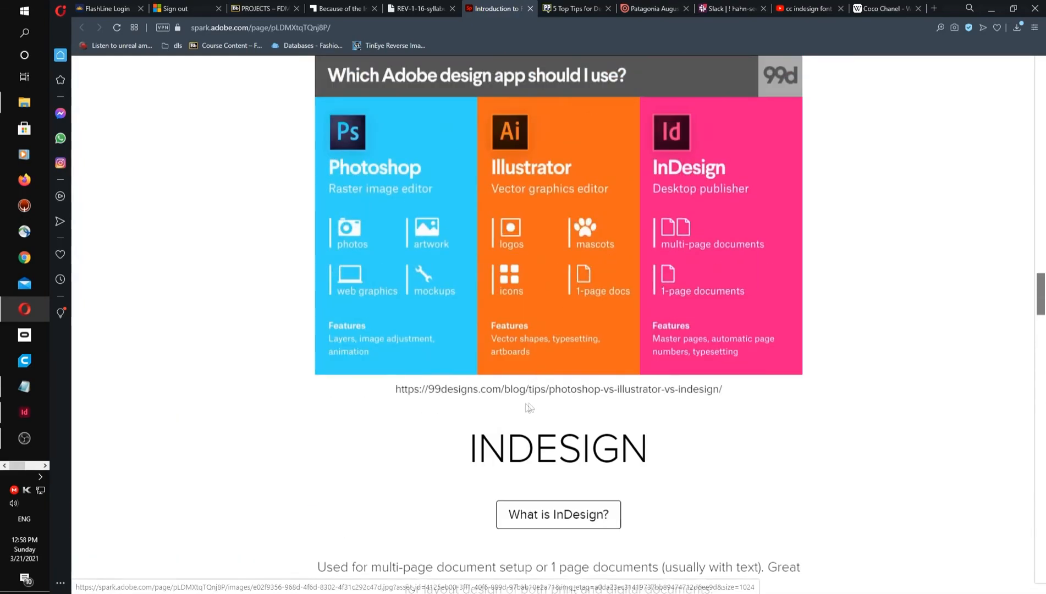
drag(1044, 280, 1041, 474)
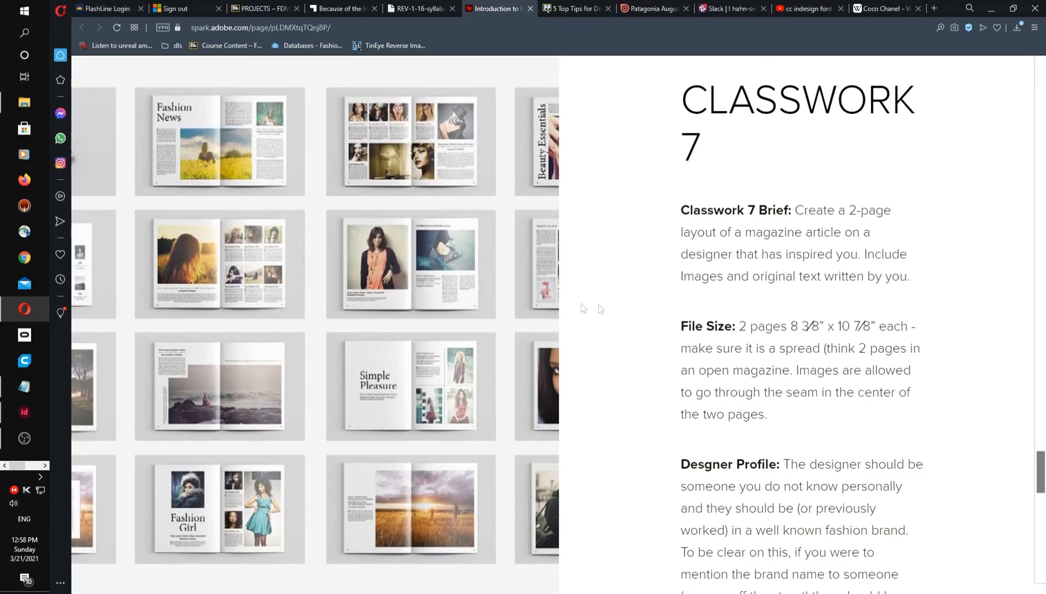
drag(739, 326, 867, 328)
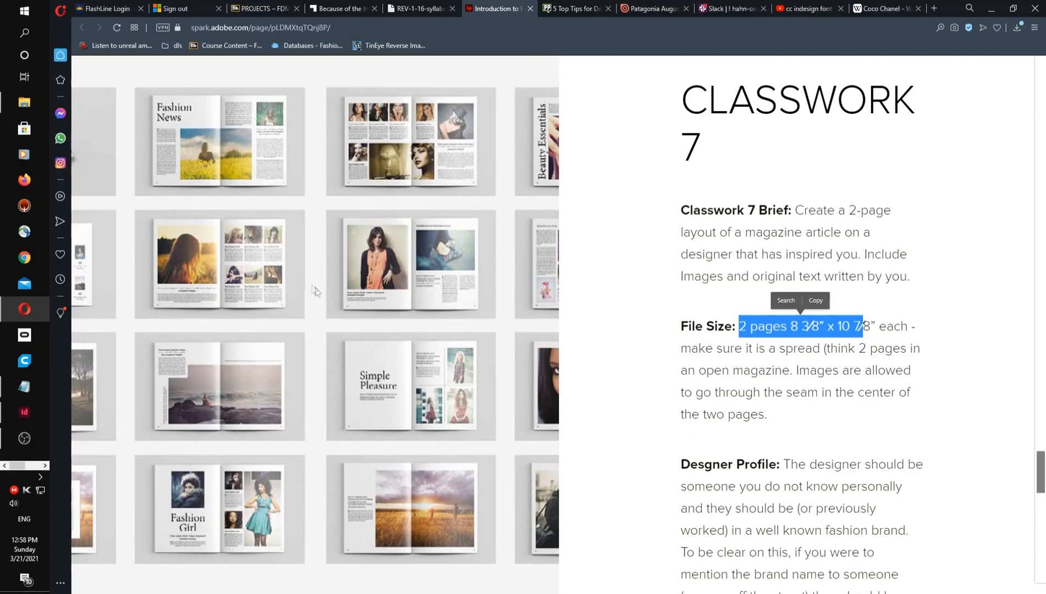
Switch to InDesign and view the recent documents on its home screen.
click(42, 413)
click(270, 396)
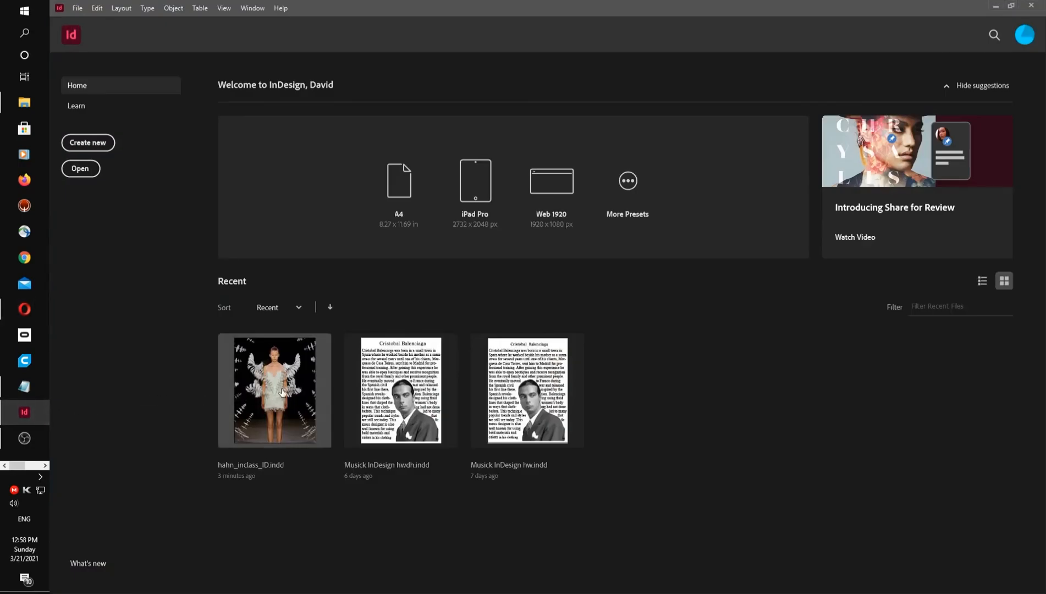
click(651, 316)
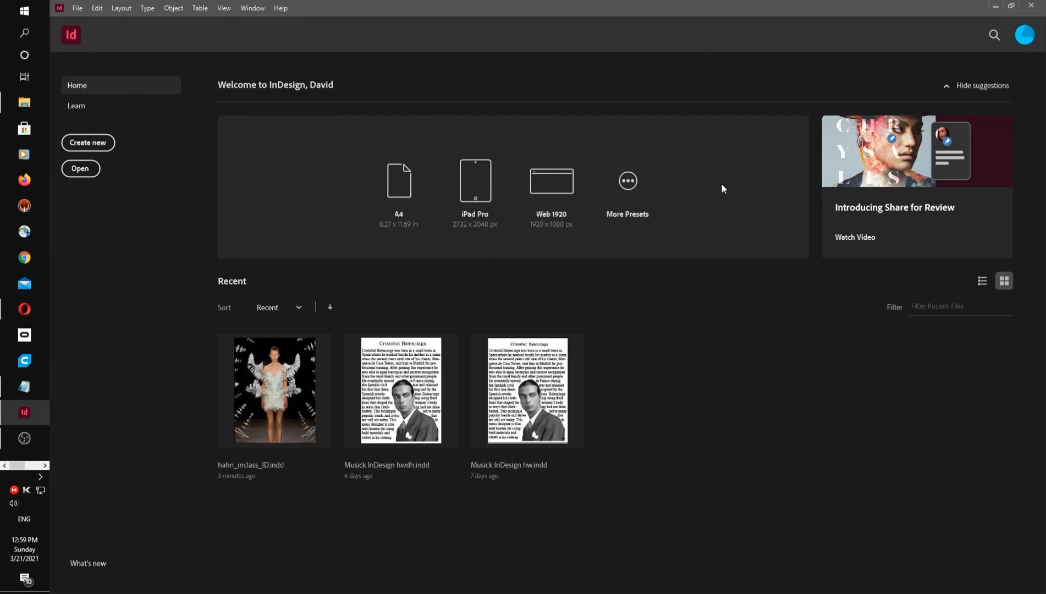
click(24, 438)
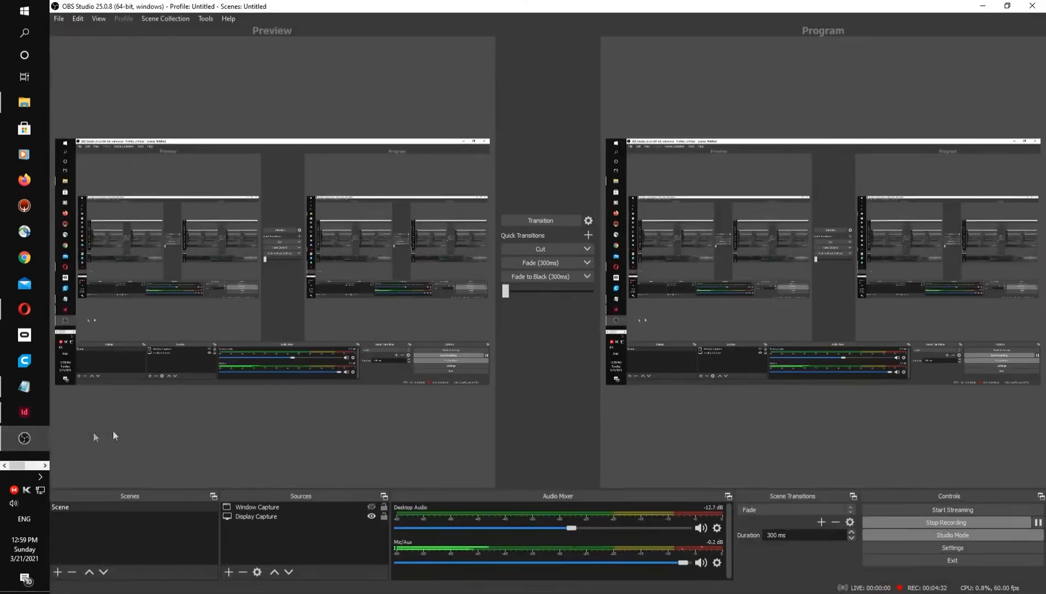